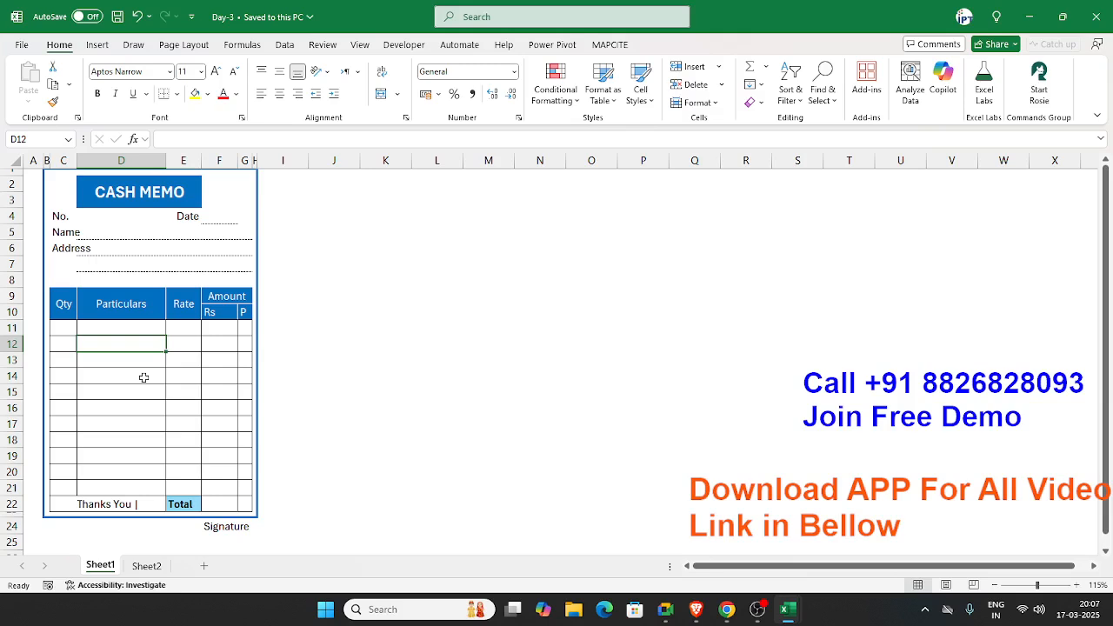
# Copy the cash memo worksheet Sheet1 into a new workbook, keeping the original in Day-3.xlsx.
pyautogui.rightClick(101, 567)
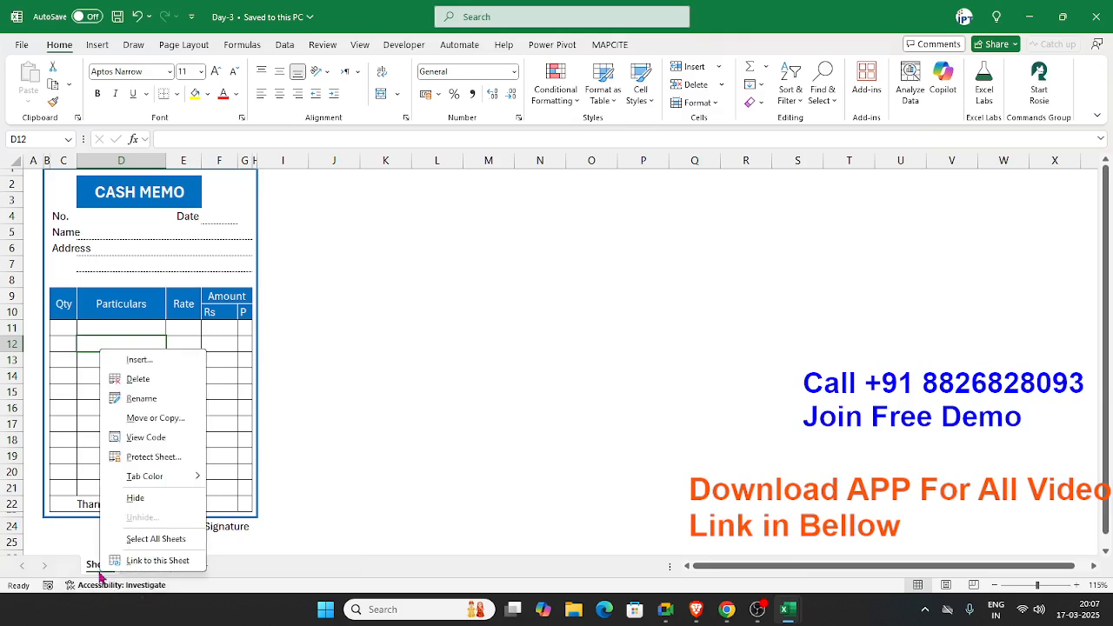
pyautogui.click(159, 419)
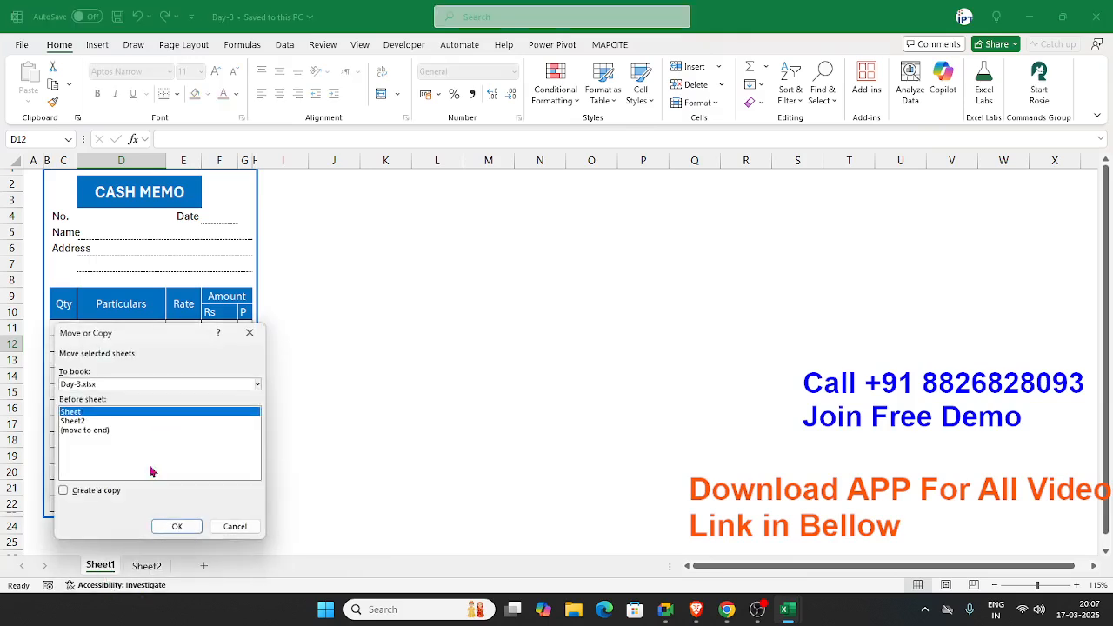
pyautogui.click(89, 490)
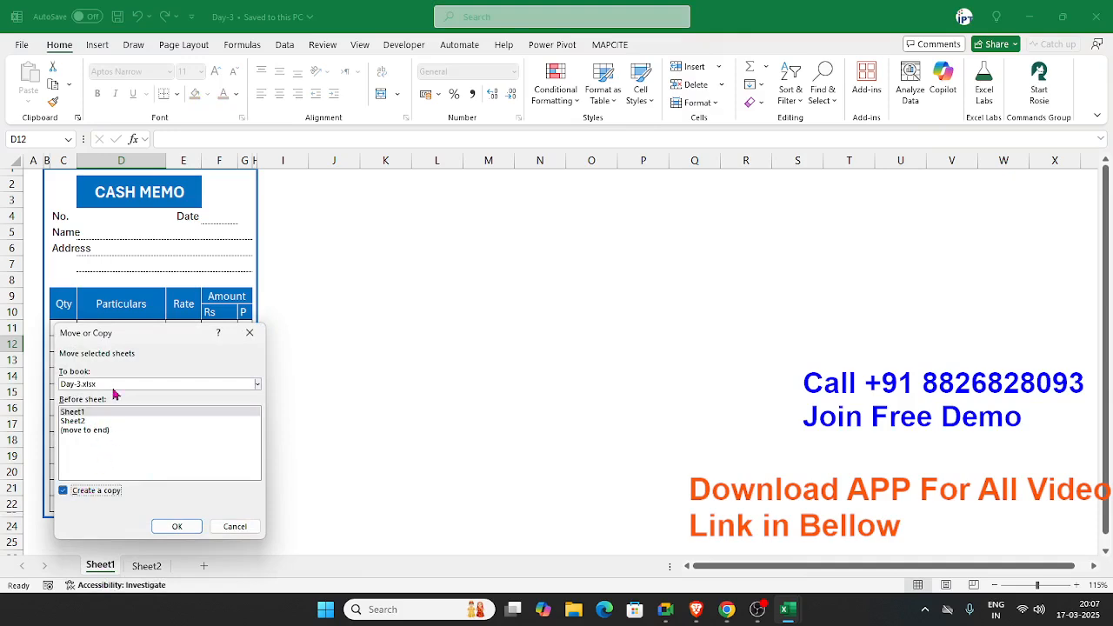
pyautogui.click(112, 385)
pyautogui.click(82, 397)
pyautogui.click(177, 526)
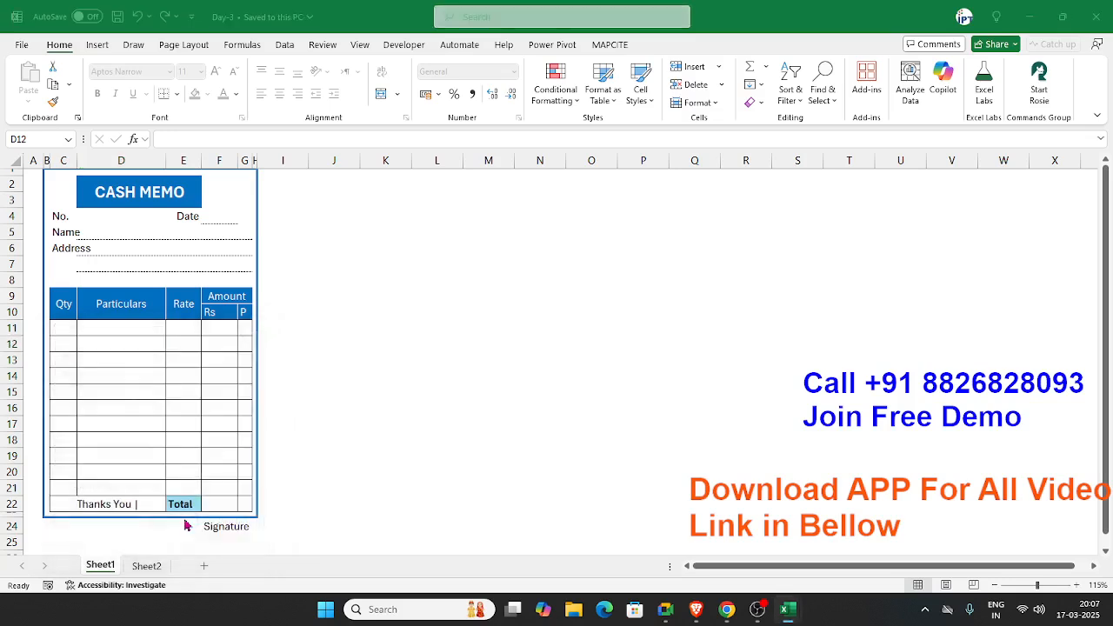
pyautogui.click(346, 387)
# Enter 2522 in cell D12 under Particulars and delete the entry again.
pyautogui.click(155, 348)
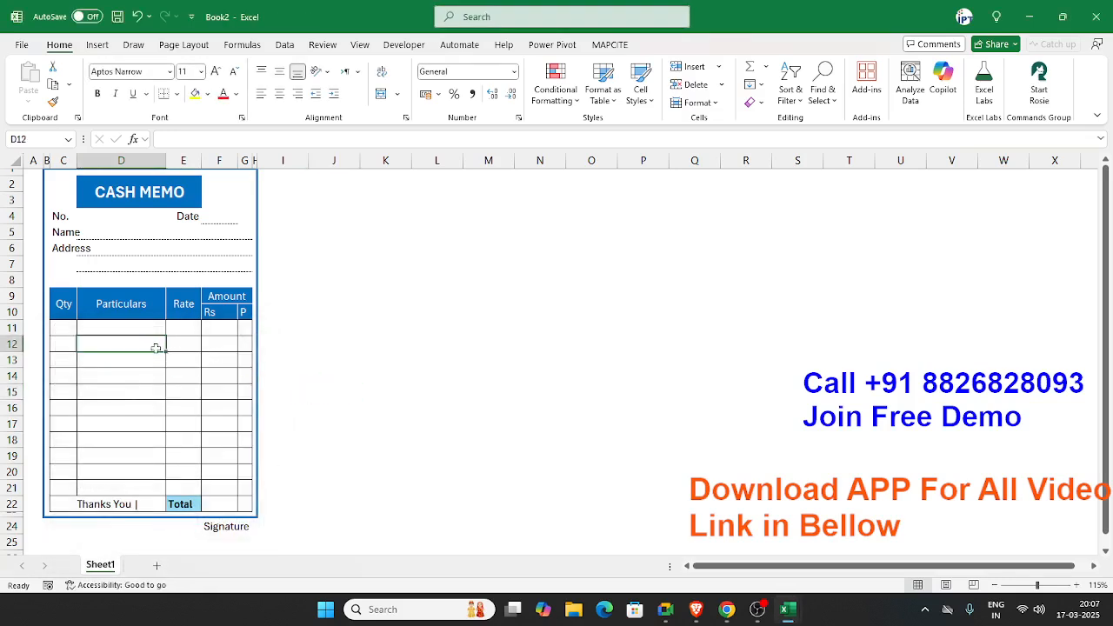
pyautogui.write('2522')
pyautogui.press('Return')
pyautogui.press('Return')
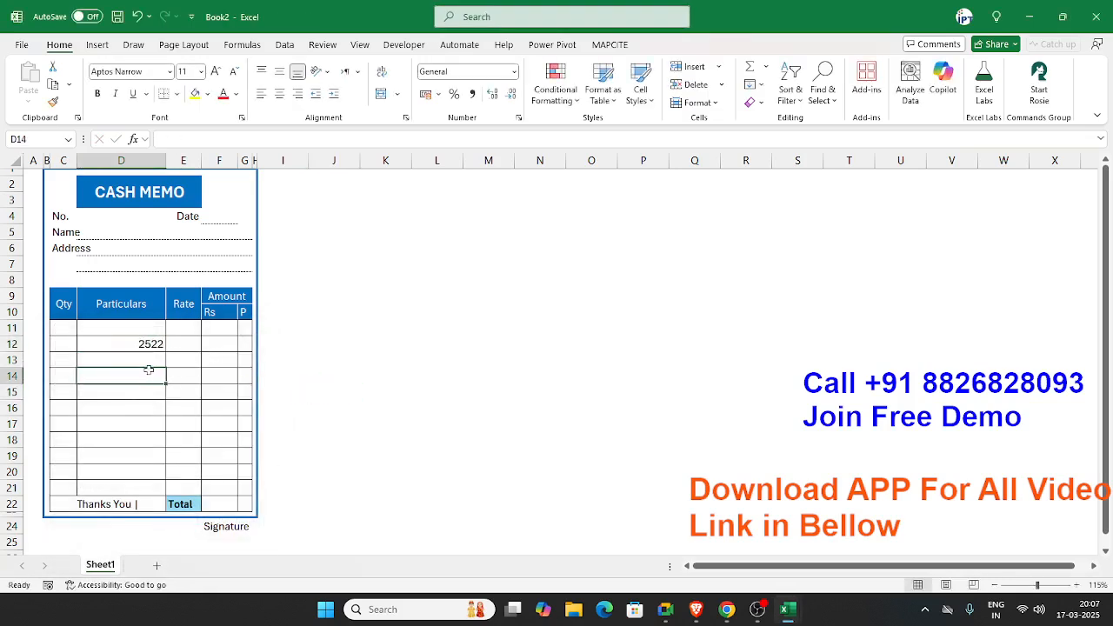
pyautogui.click(131, 350)
pyautogui.press('Delete')
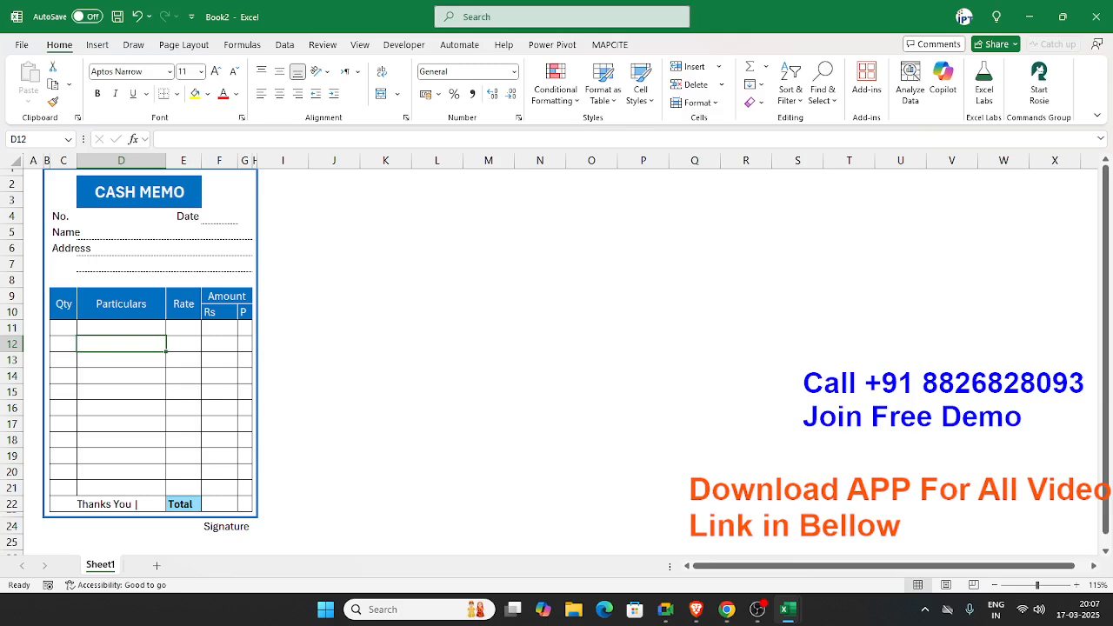
pyautogui.hotkey('alt', 'Tab')
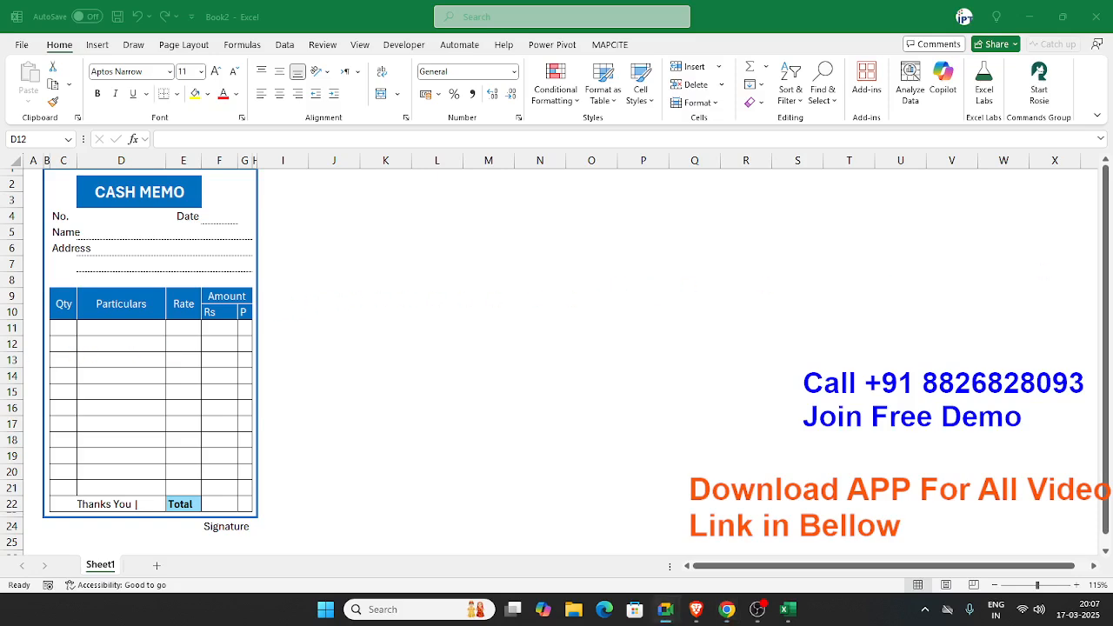
pyautogui.click(162, 348)
pyautogui.scroll(-1, 162, 350)
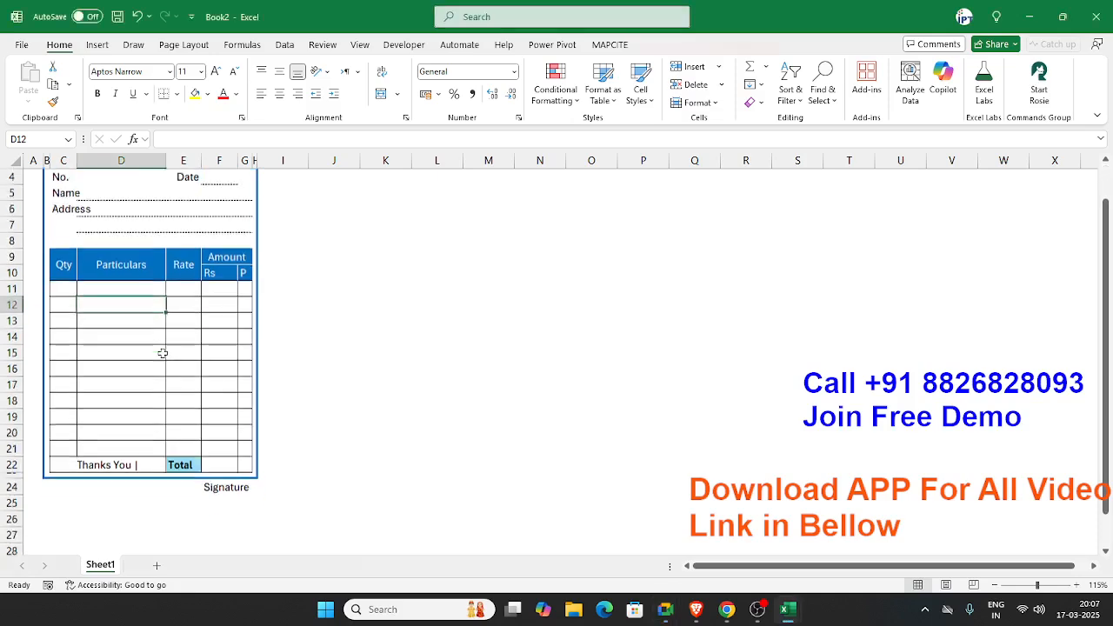
pyautogui.scroll(1, 162, 351)
# Save the new cash memo workbook to the Desktop as an Excel Template named CASH.
pyautogui.click(21, 46)
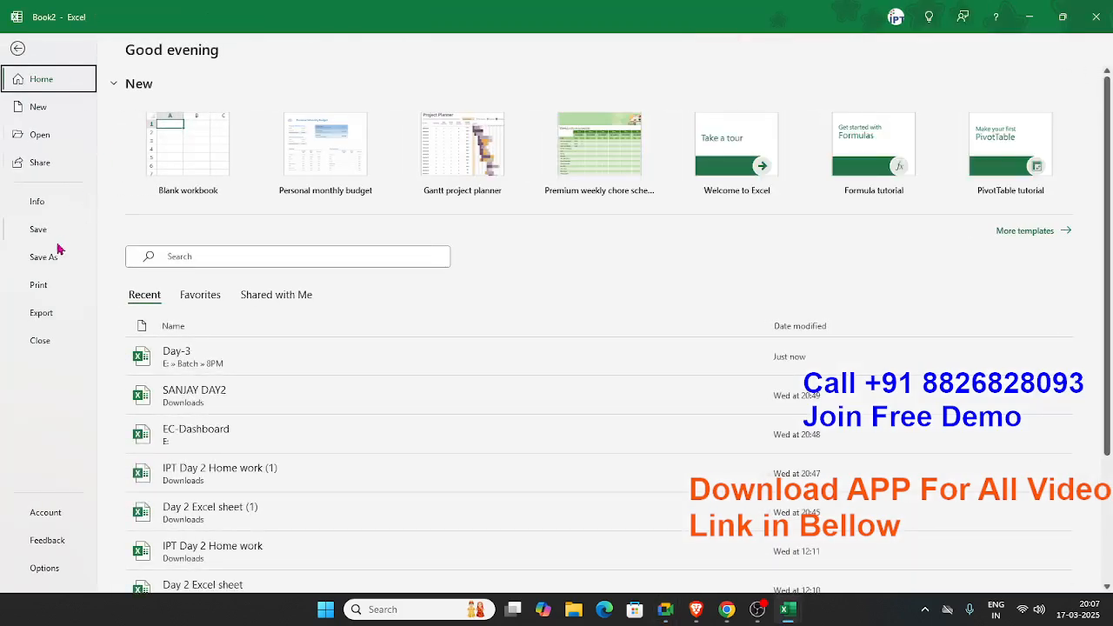
pyautogui.click(52, 270)
pyautogui.click(188, 339)
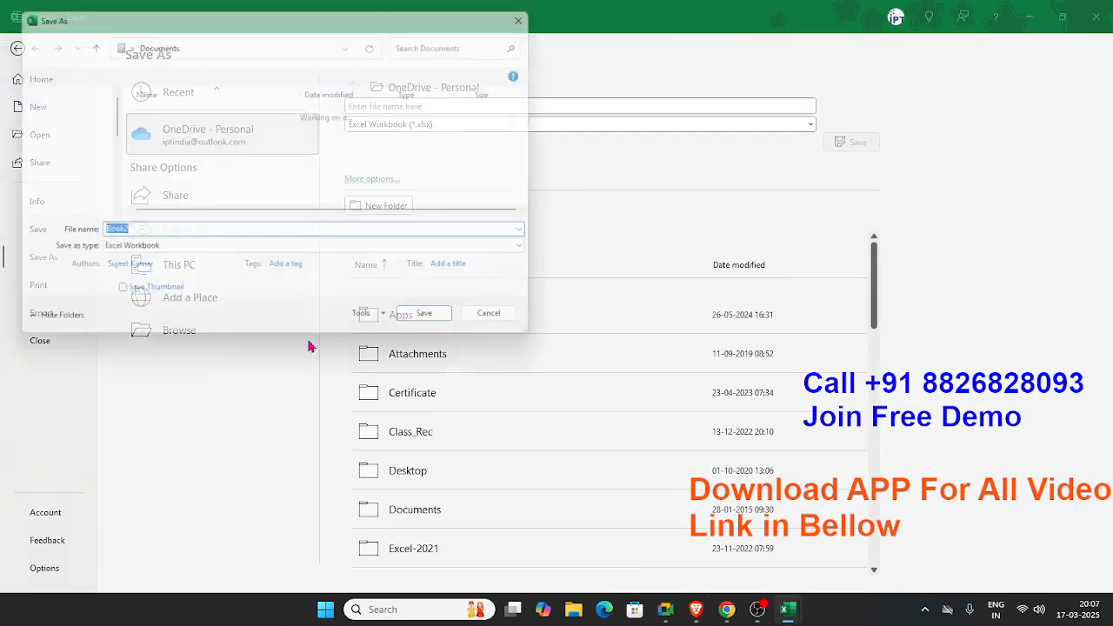
pyautogui.click(130, 254)
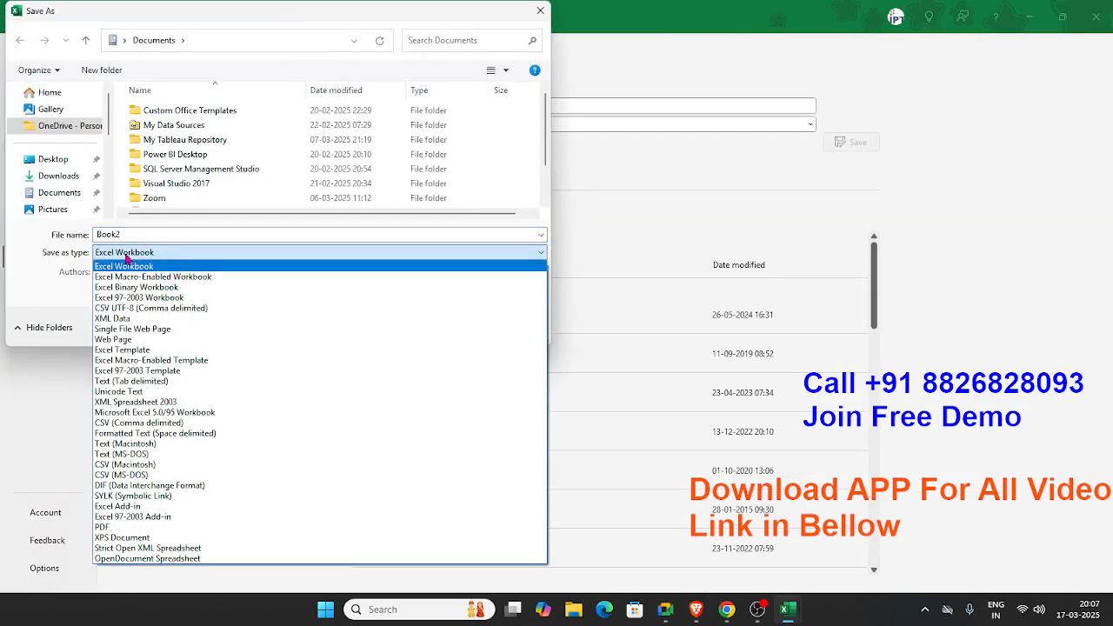
pyautogui.click(165, 349)
pyautogui.doubleClick(106, 233)
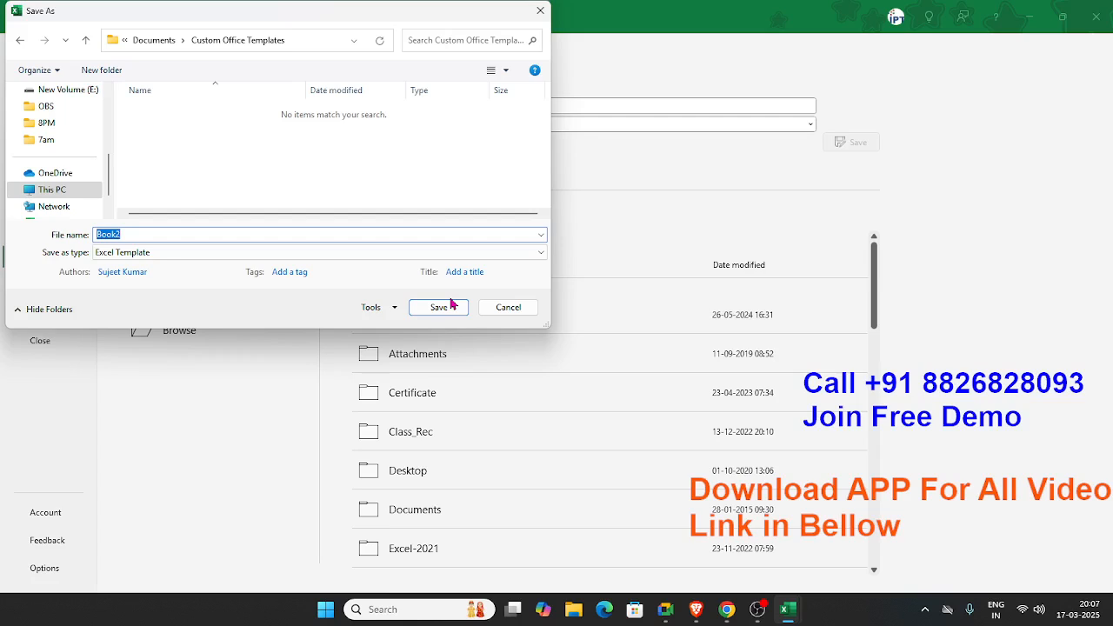
pyautogui.press('BackSpace')
pyautogui.write('CASH')
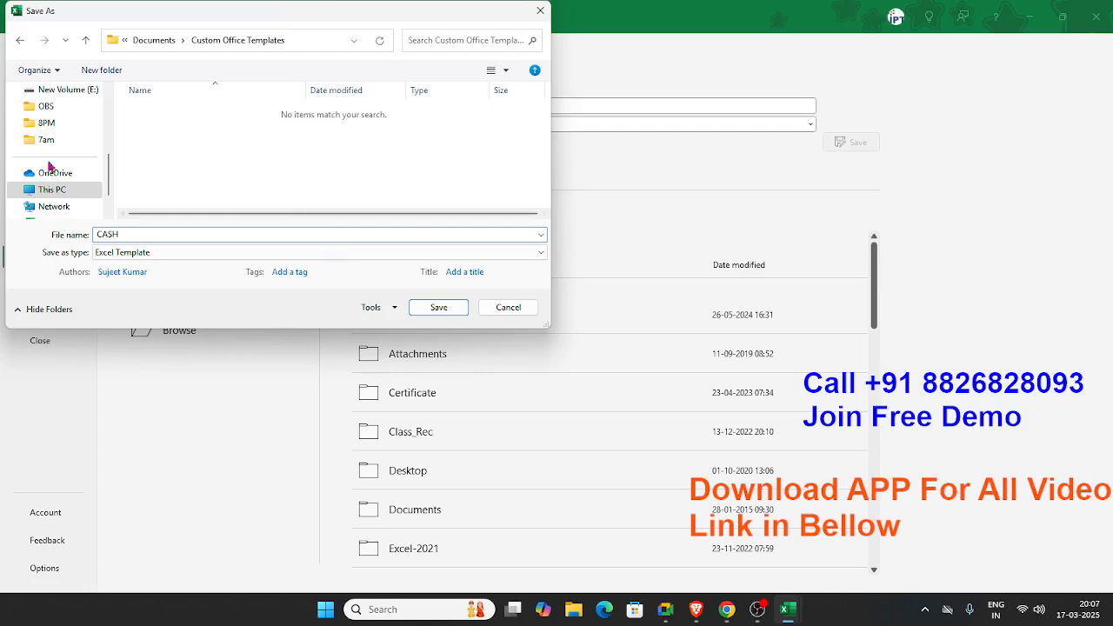
pyautogui.scroll(10, 87, 152)
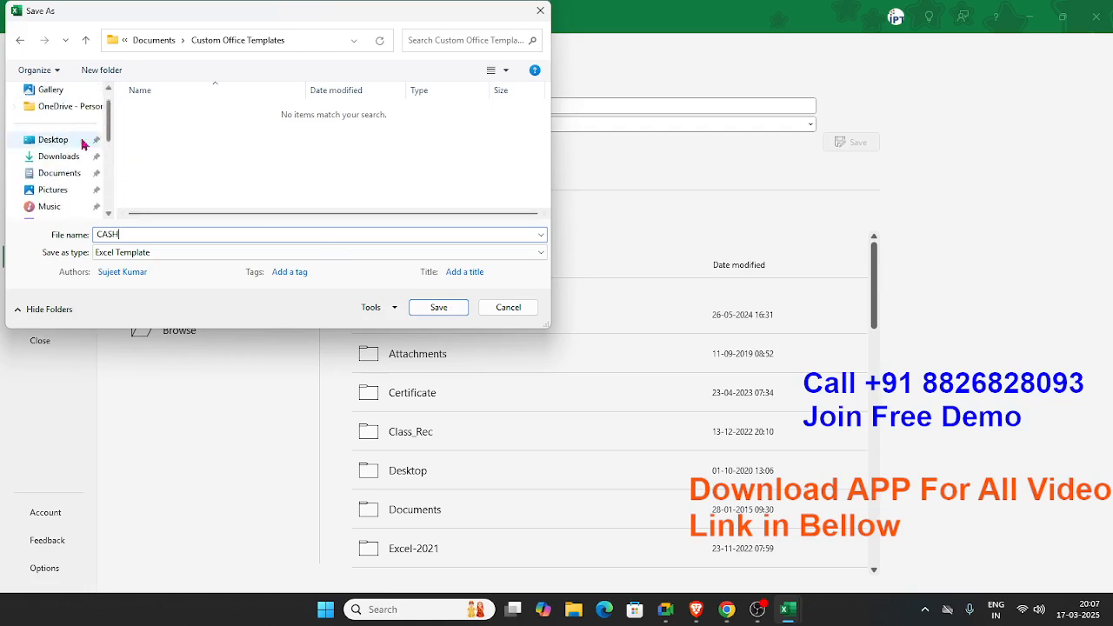
pyautogui.click(62, 143)
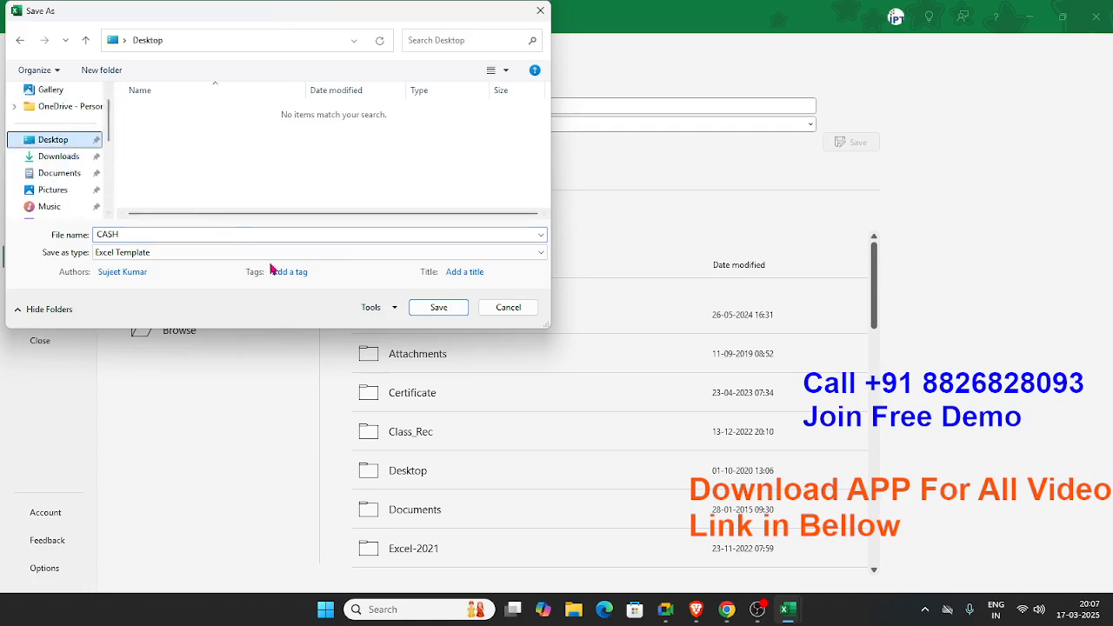
pyautogui.click(438, 307)
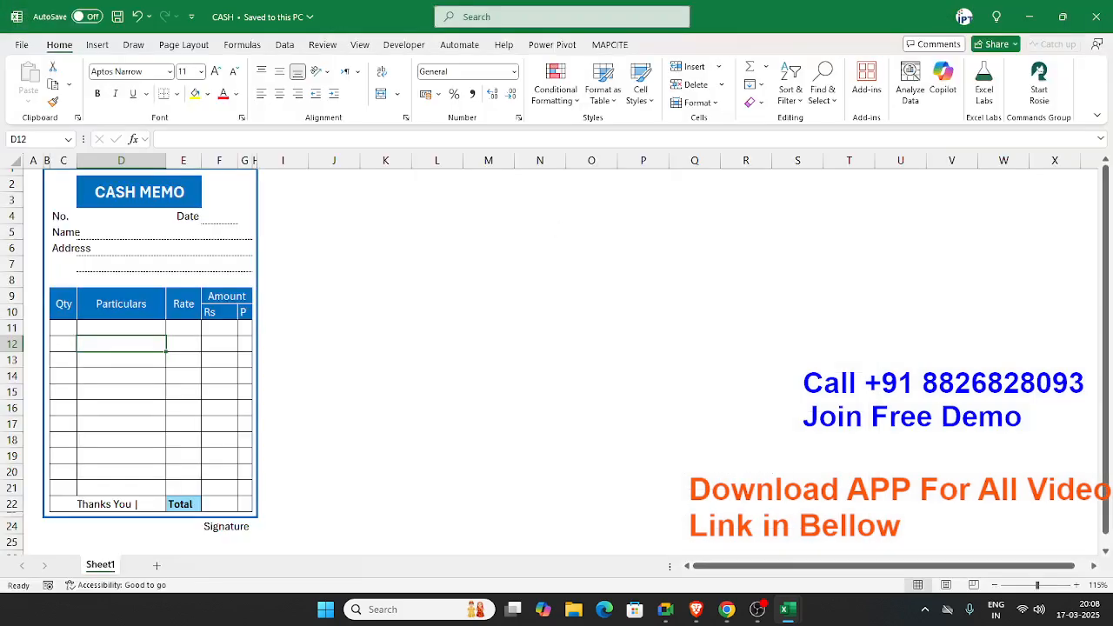
# Close the CASH, Day-3 and Book1 workbooks, discarding the changes to Book1.
pyautogui.click(1097, 17)
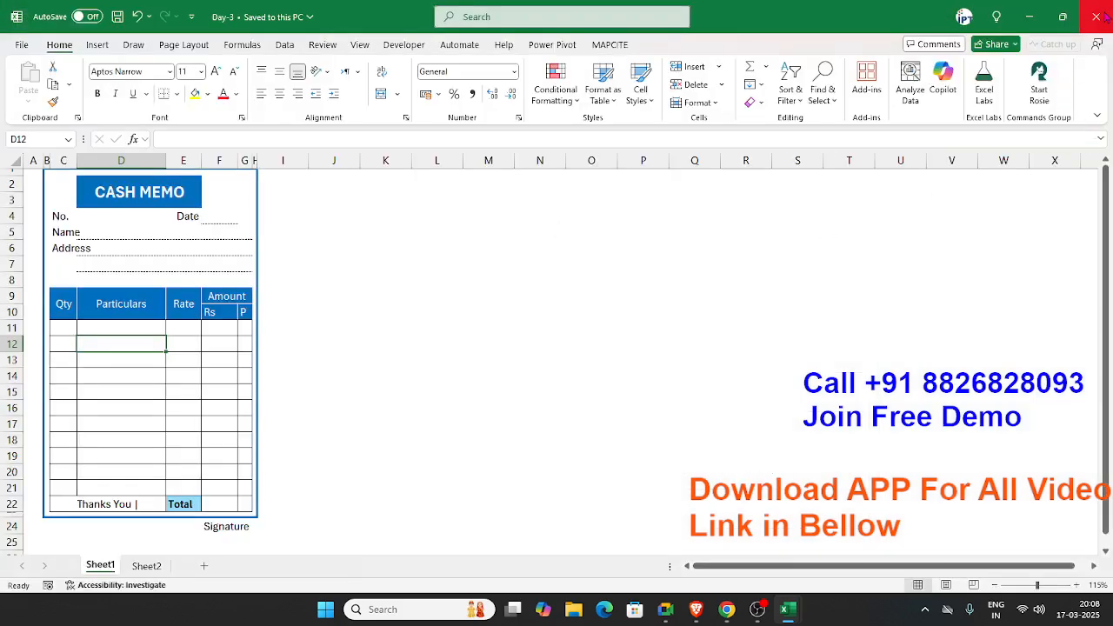
pyautogui.click(1097, 16)
pyautogui.click(1096, 17)
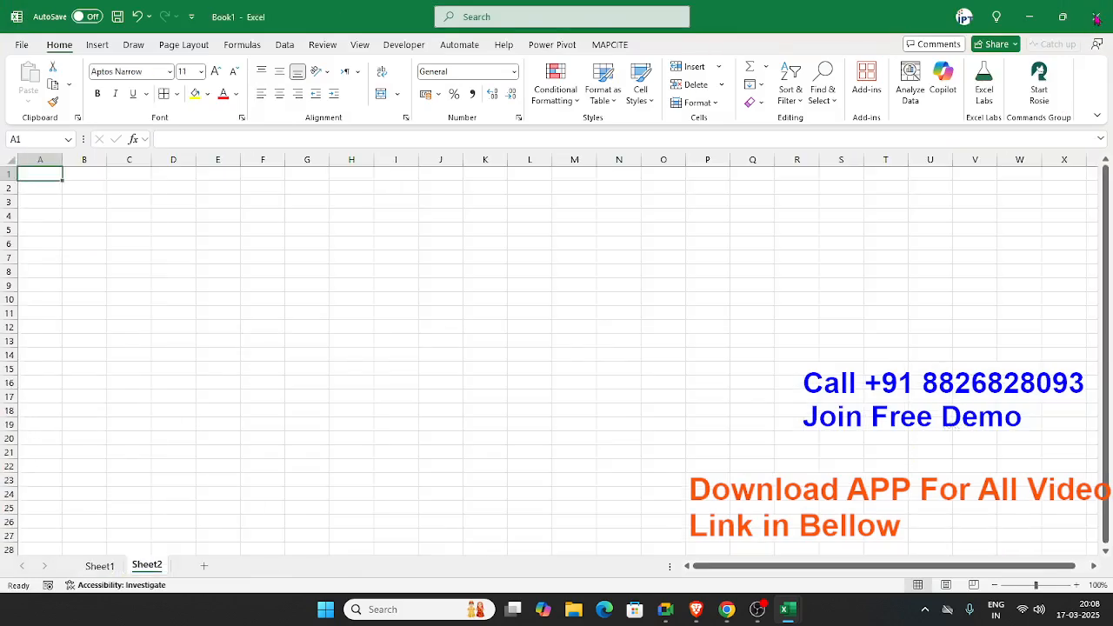
pyautogui.click(1097, 17)
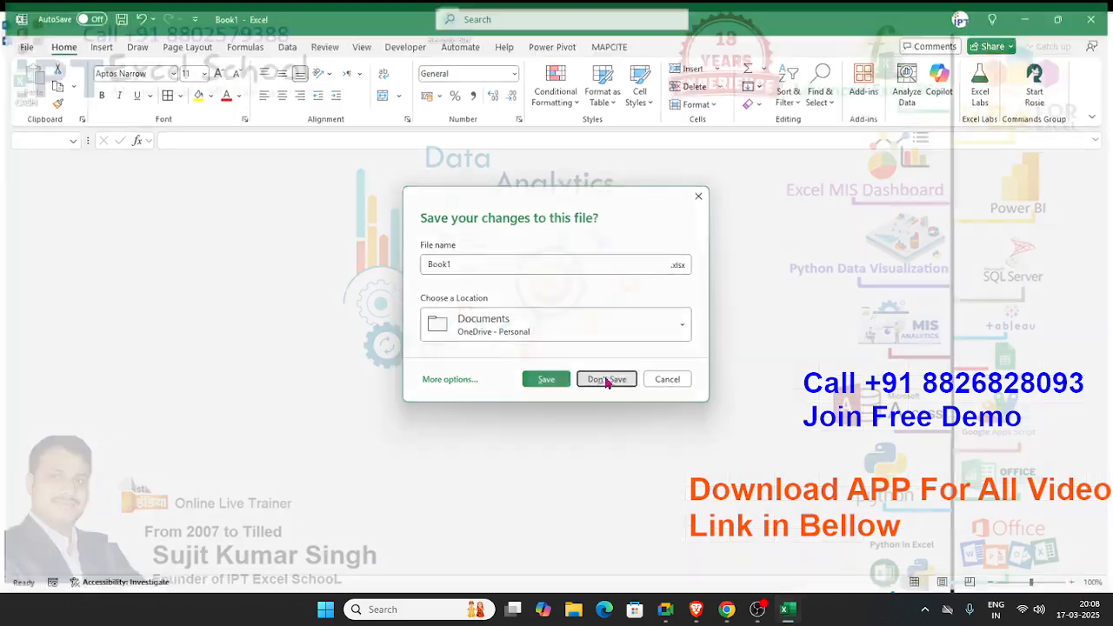
pyautogui.click(606, 380)
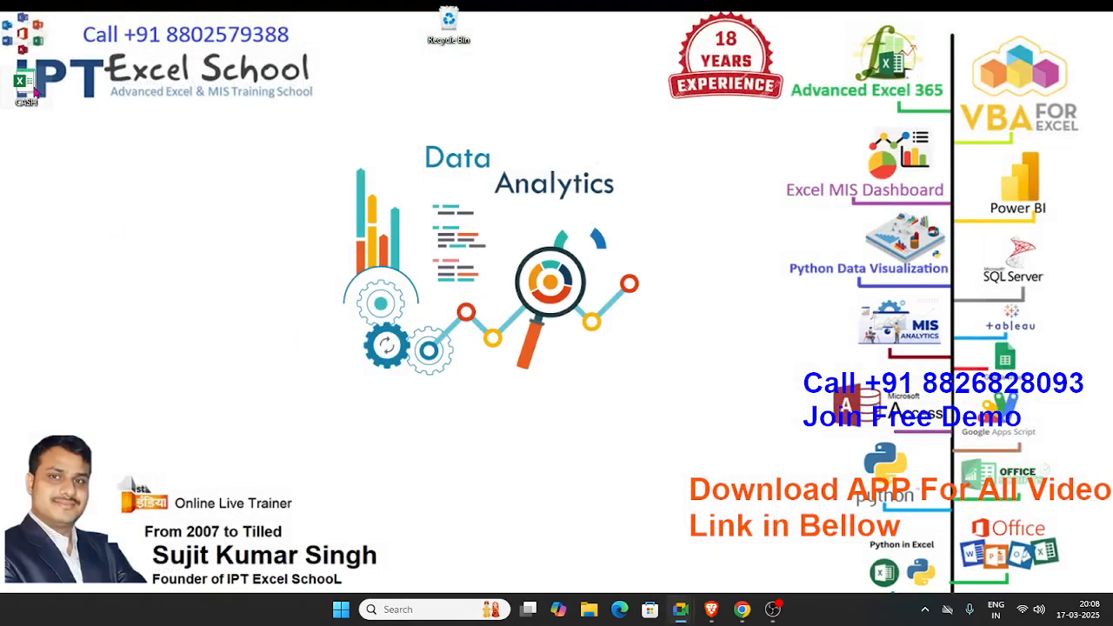
# Move the CASH template file to an open area of the desktop and open two separate workbooks from it.
pyautogui.moveTo(35, 90); pyautogui.dragTo(379, 70)
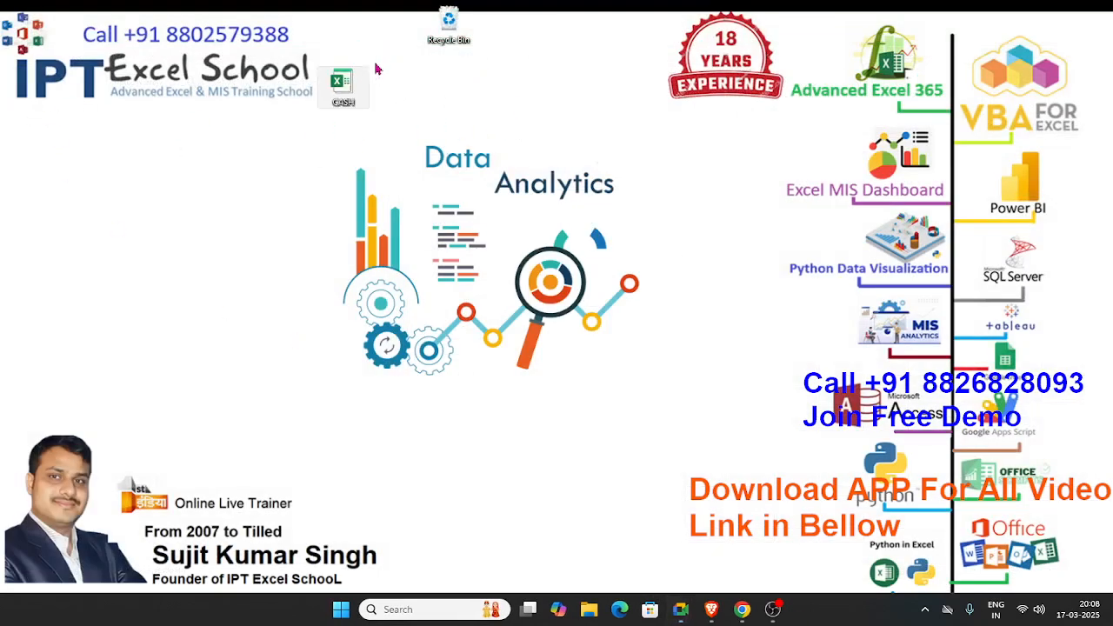
pyautogui.click(346, 116)
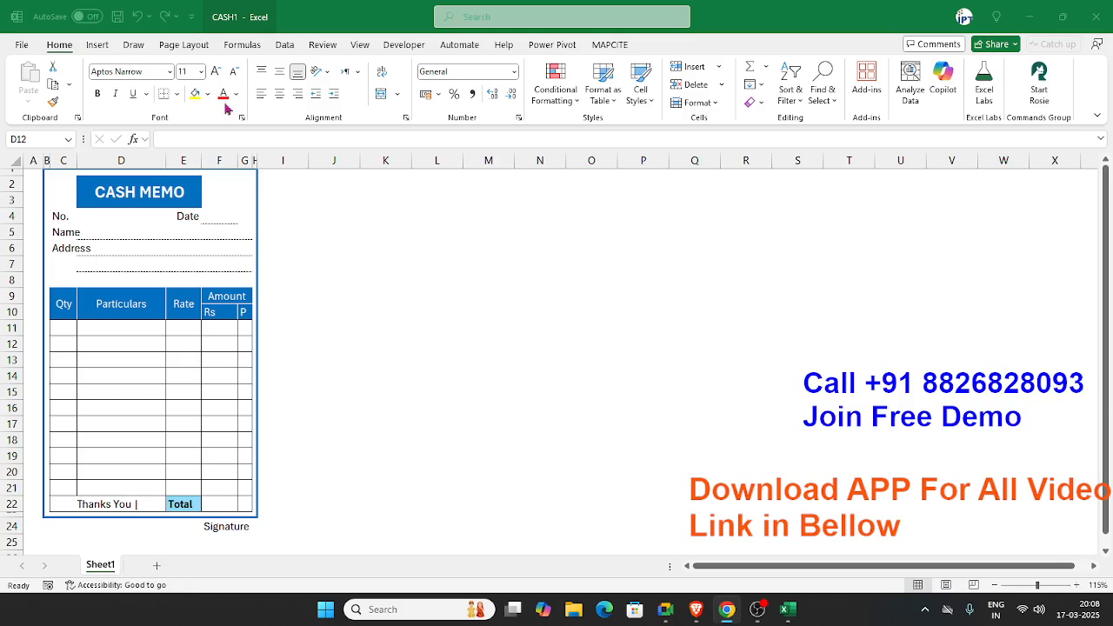
pyautogui.click(1027, 21)
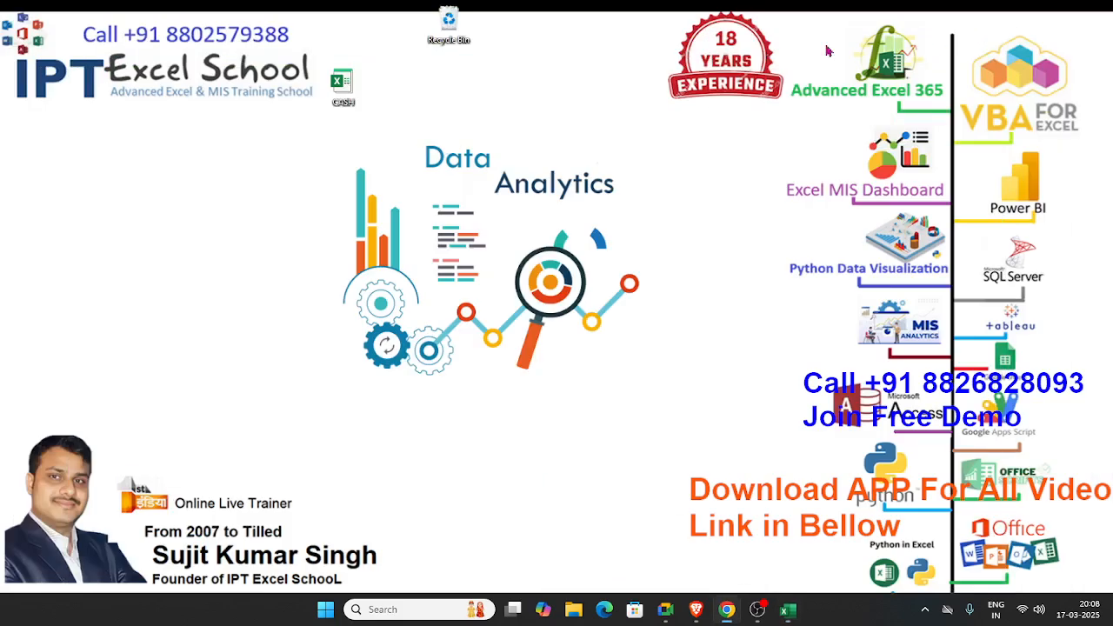
pyautogui.doubleClick(349, 86)
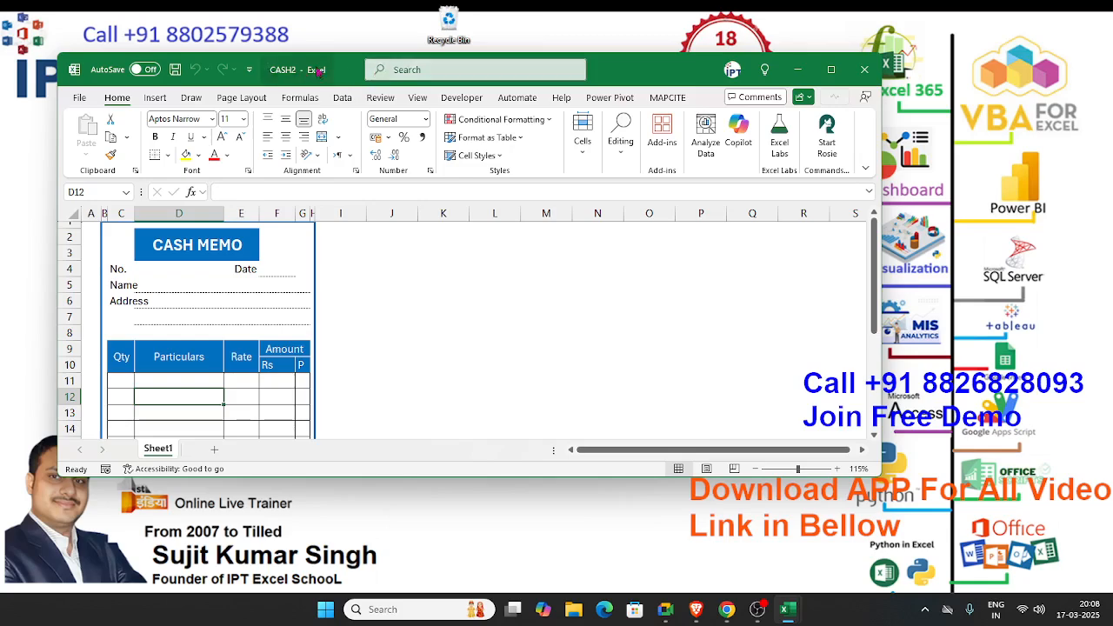
# Close both workbooks opened from the CASH template and exit Excel.
pyautogui.click(866, 69)
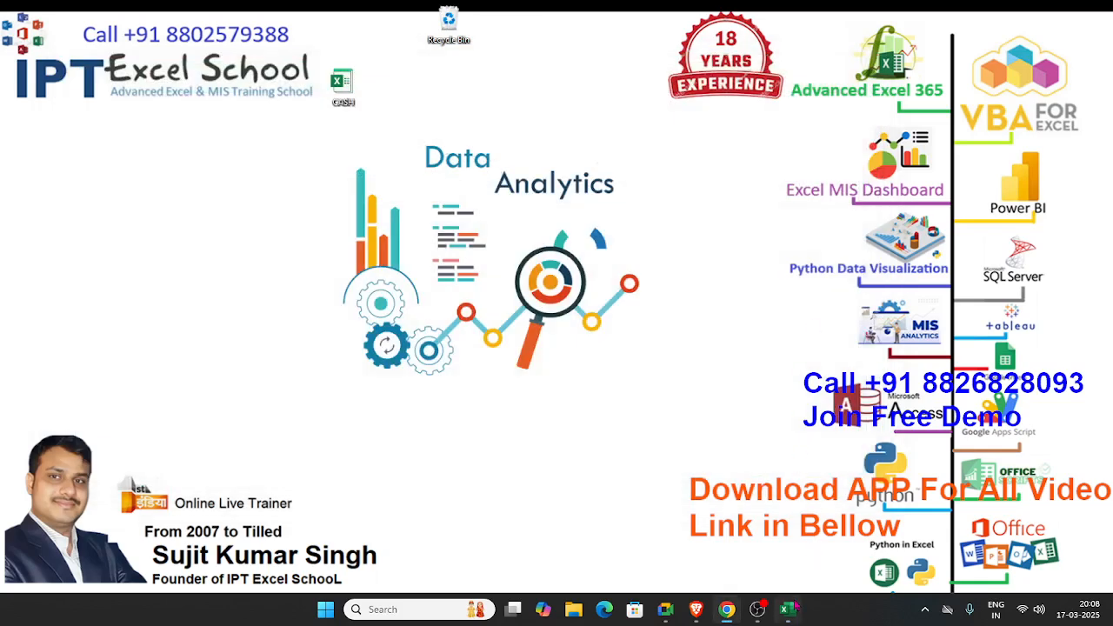
pyautogui.click(787, 609)
pyautogui.click(1099, 21)
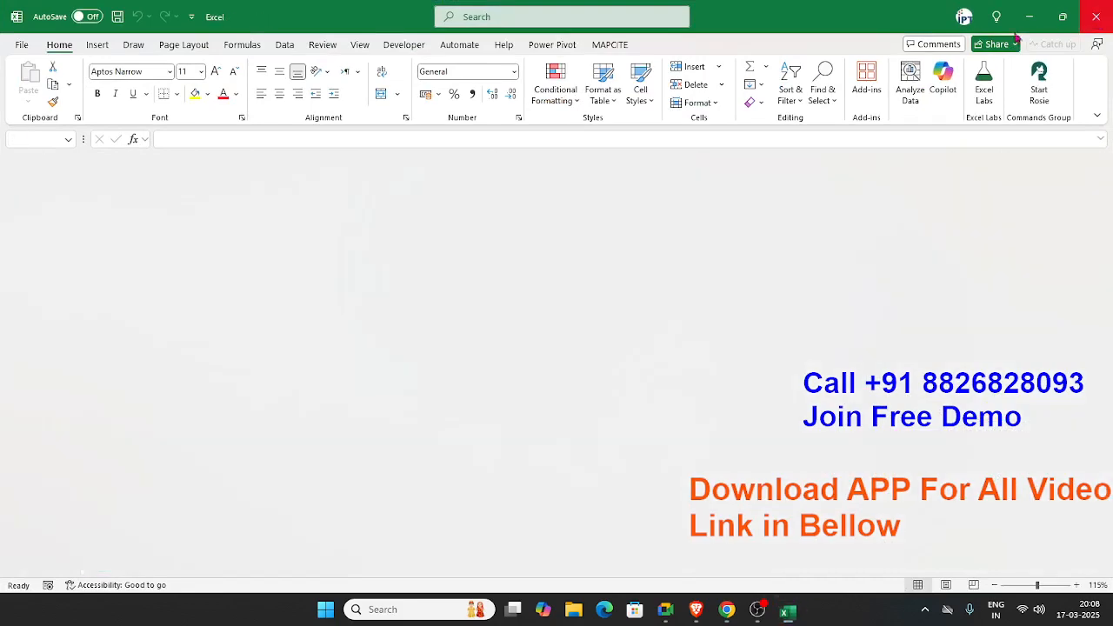
# Launch Excel and create a blank workbook.
pyautogui.press('super')
pyautogui.write('e')
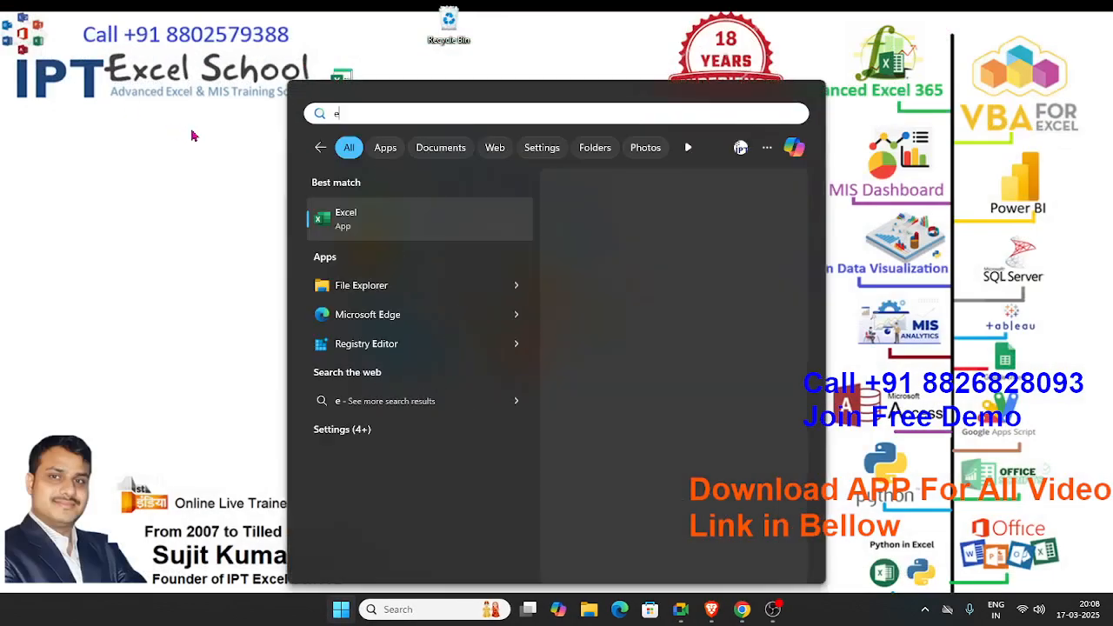
pyautogui.click(660, 217)
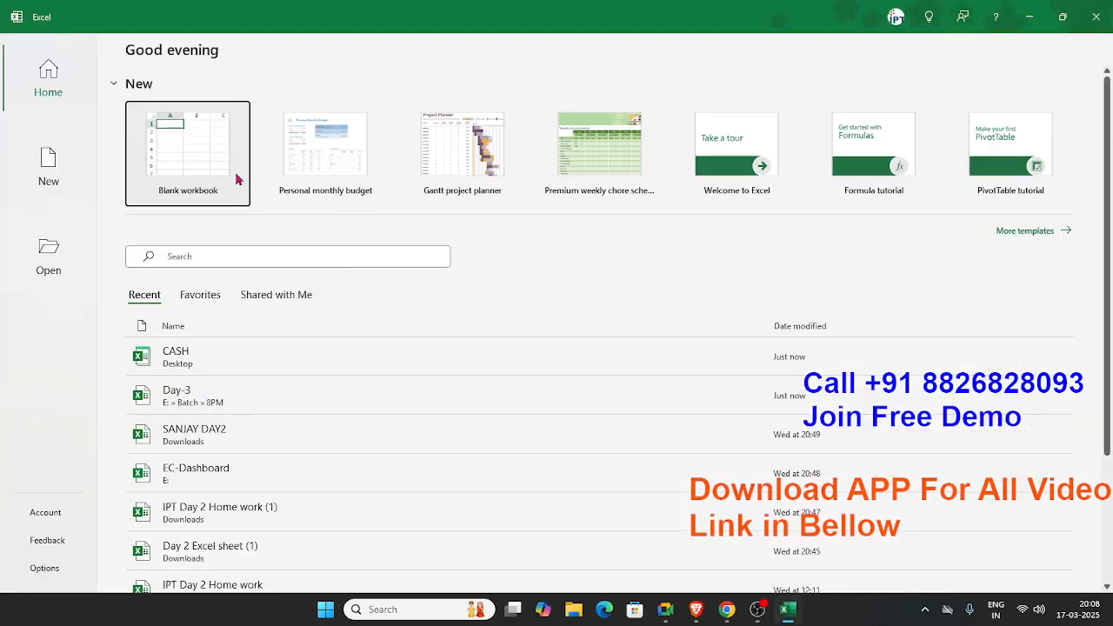
pyautogui.click(204, 153)
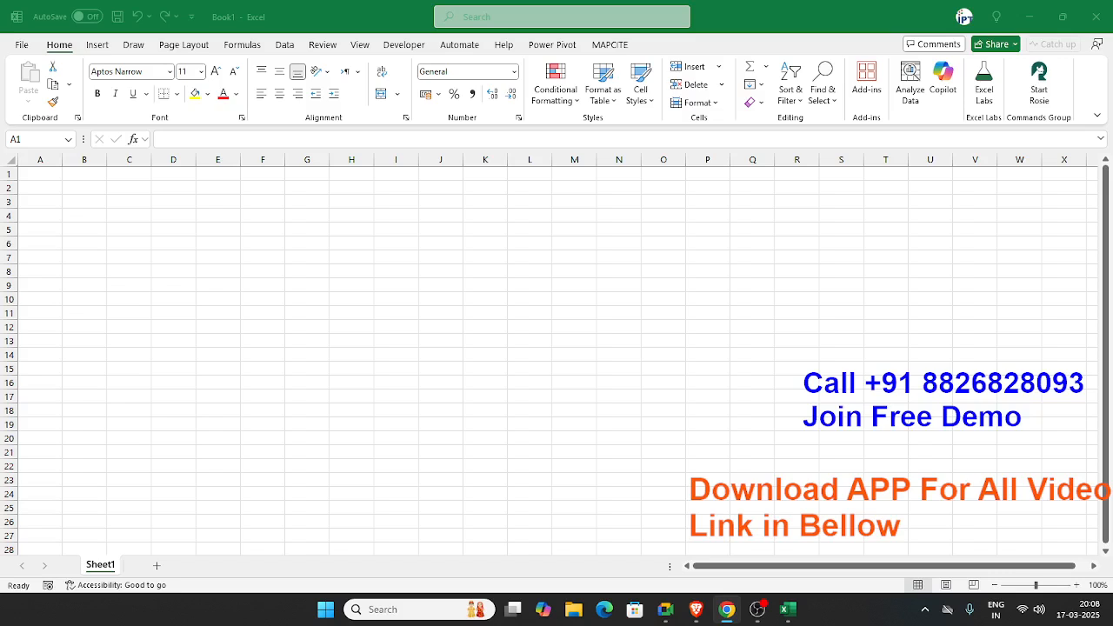
# Examine the file-opening options and the workbook's Info page, and return to the worksheet.
pyautogui.click(21, 48)
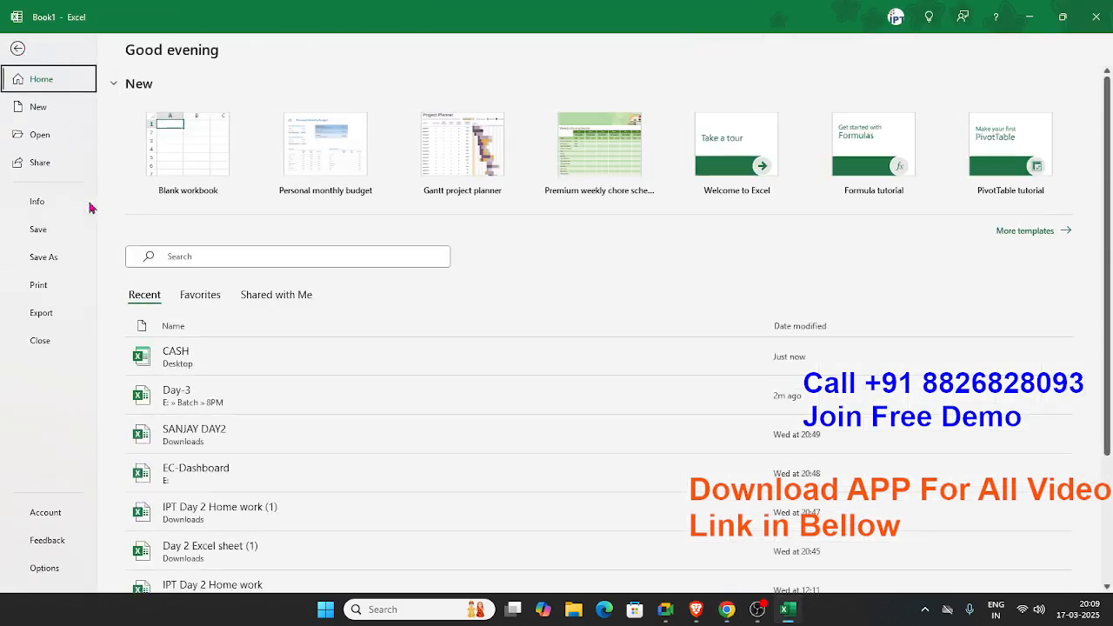
pyautogui.click(43, 141)
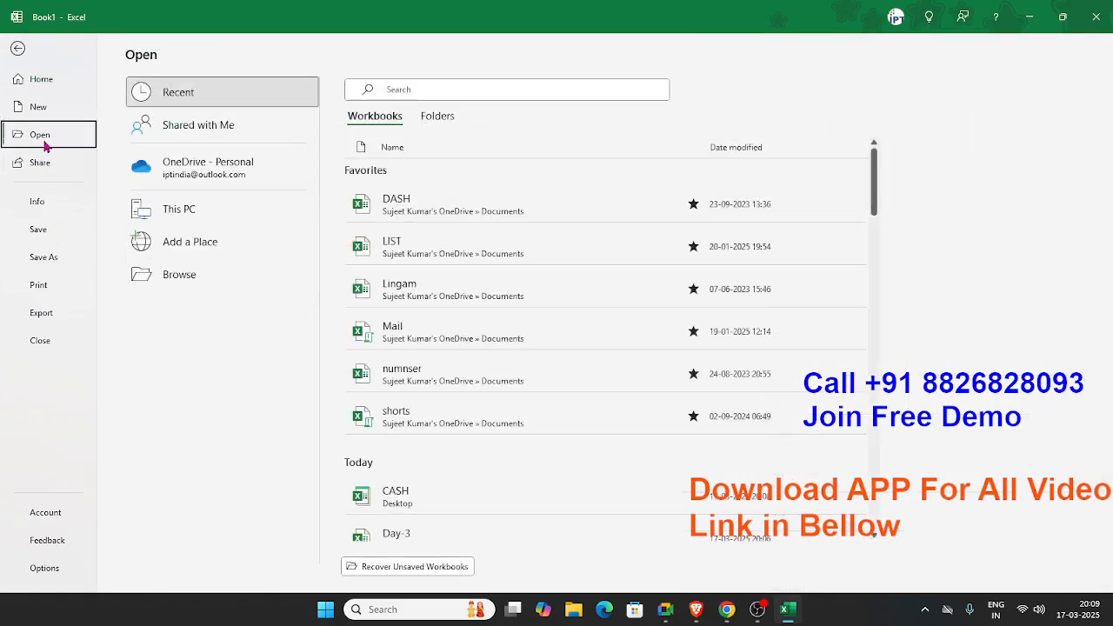
pyautogui.click(41, 212)
pyautogui.click(39, 229)
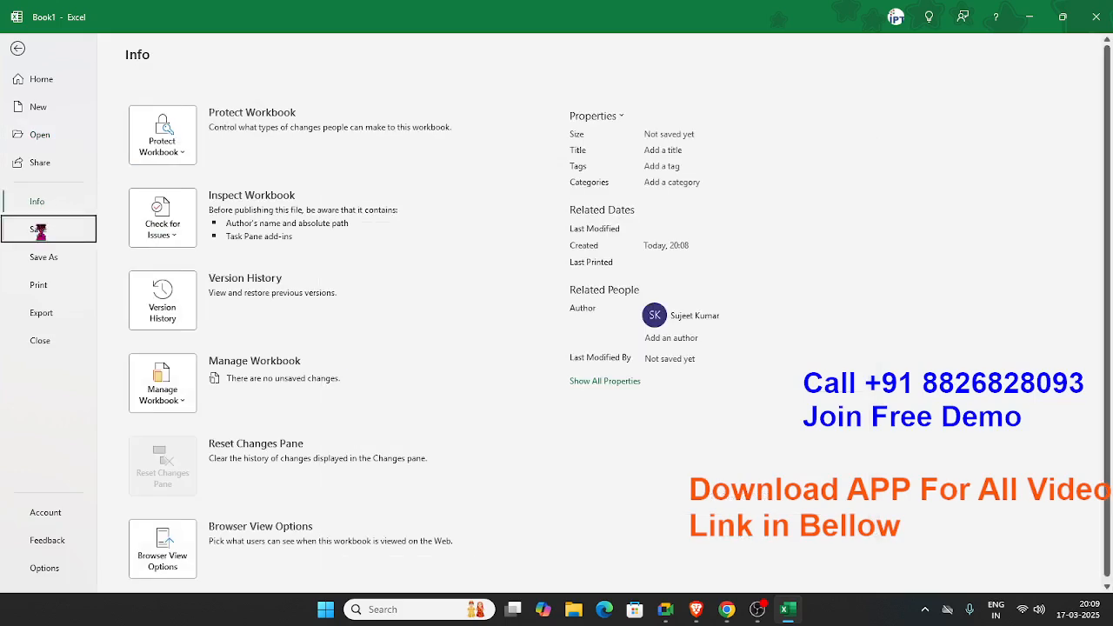
pyautogui.click(41, 203)
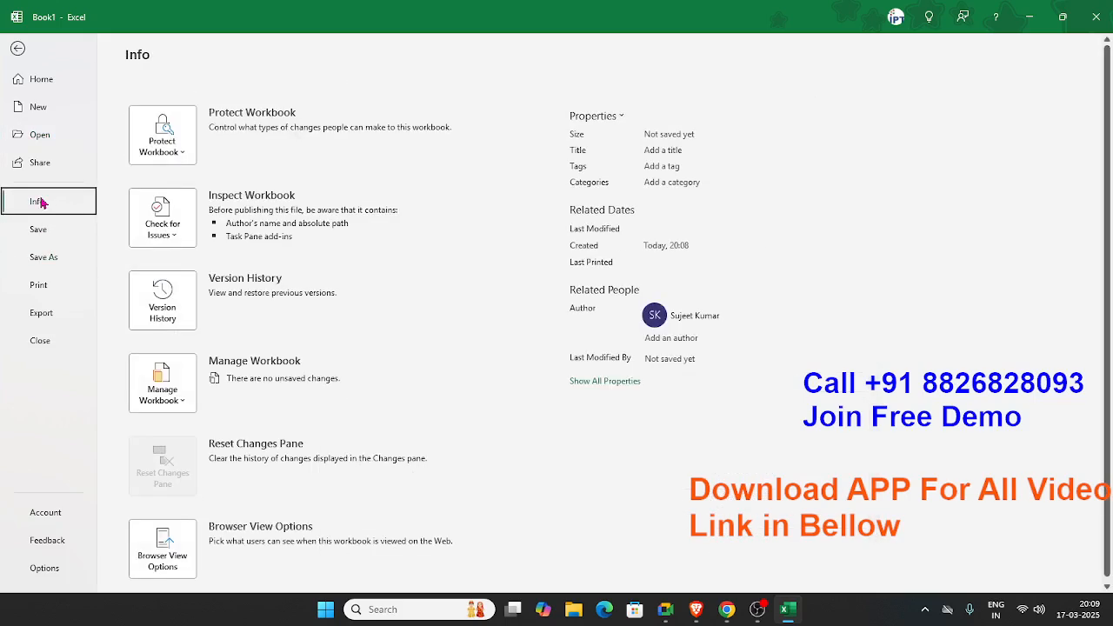
pyautogui.press('Escape')
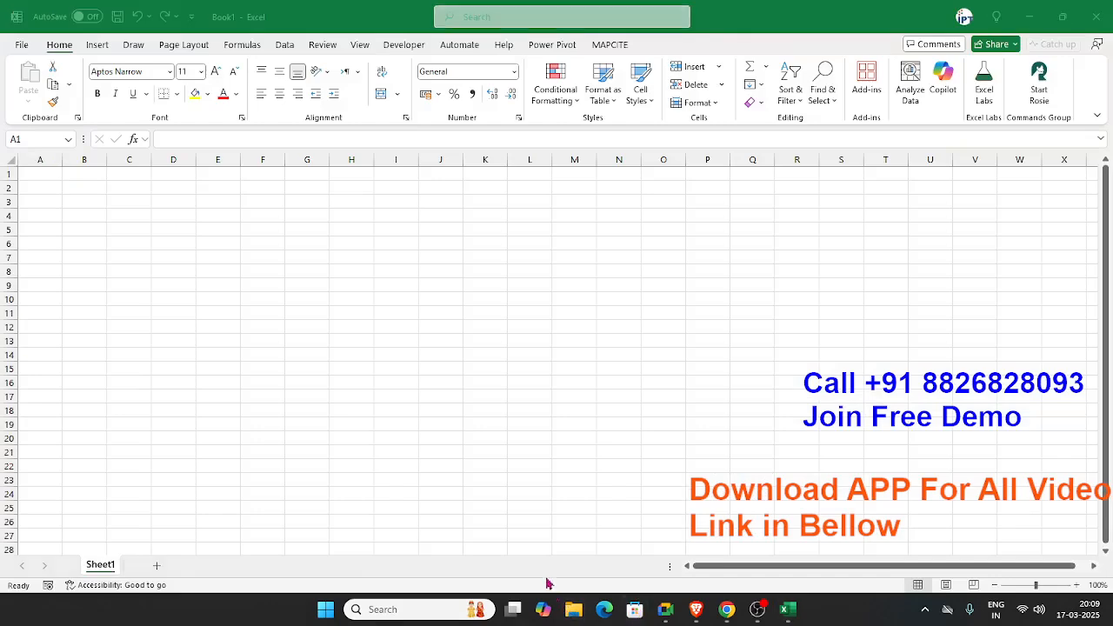
# Switch to File Explorer, open the 8PM folder and maximize its window.
pyautogui.moveTo(0, 17); pyautogui.dragTo(647, 80)
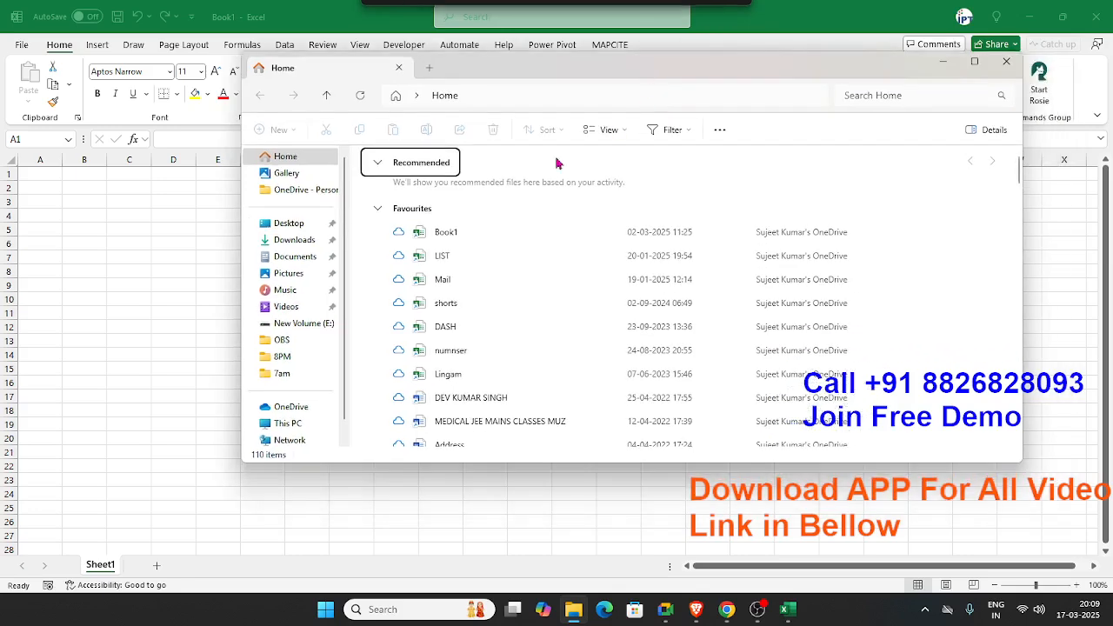
pyautogui.click(296, 360)
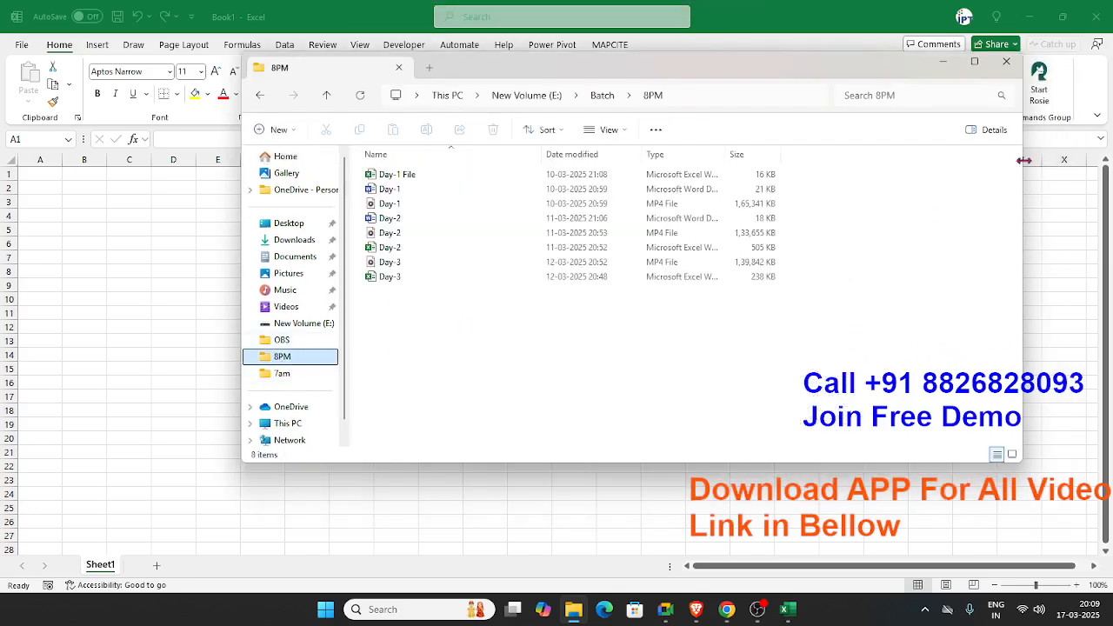
pyautogui.click(974, 61)
pyautogui.click(321, 352)
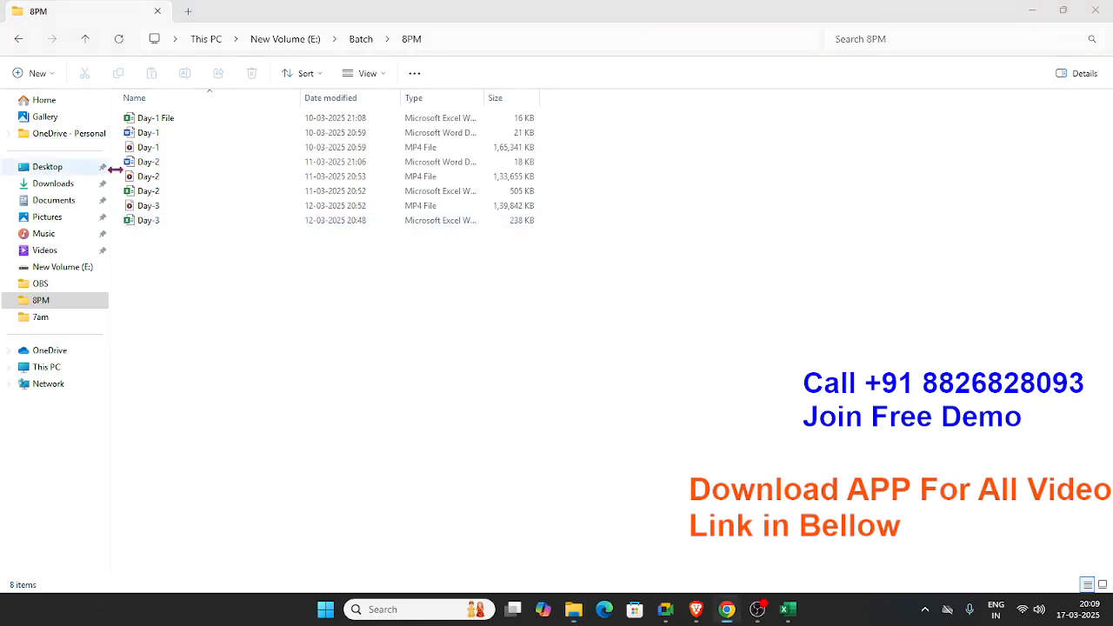
pyautogui.rightClick(163, 220)
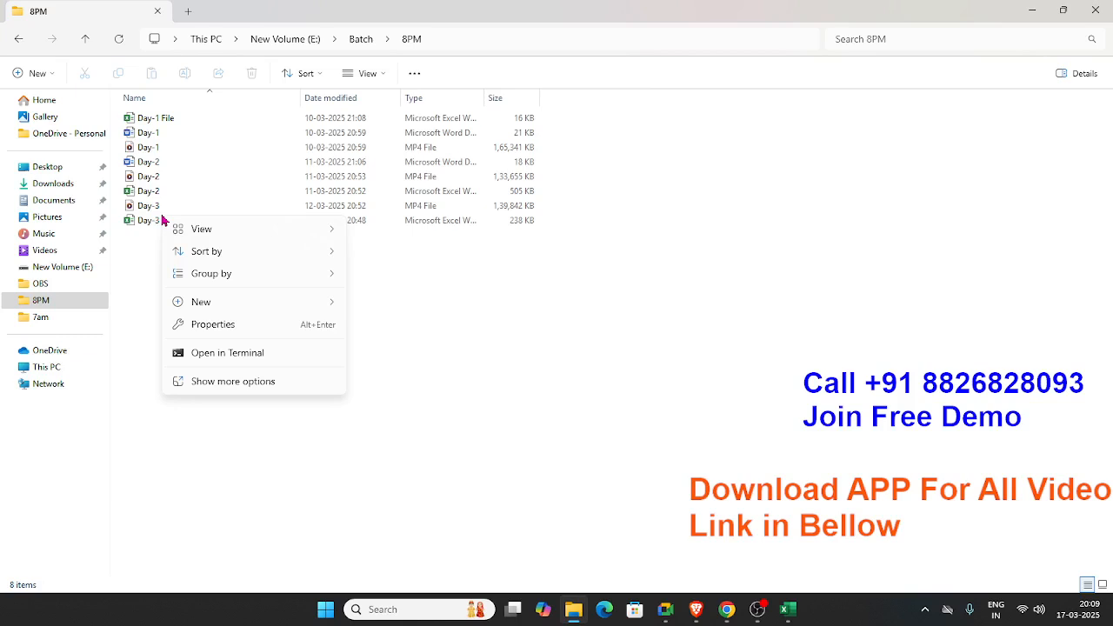
pyautogui.click(197, 329)
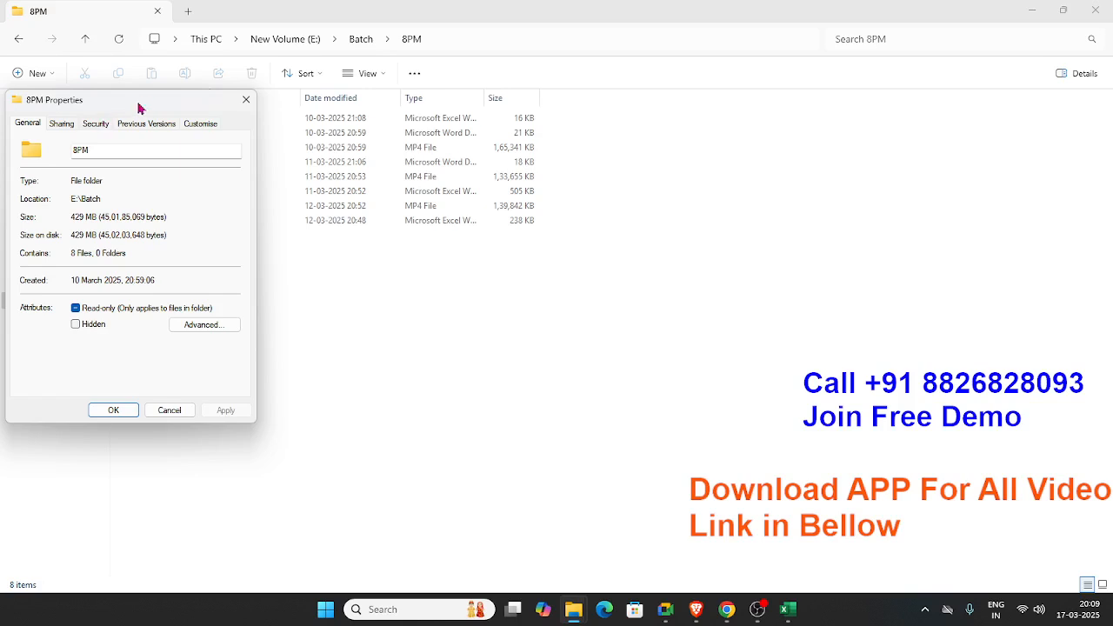
pyautogui.moveTo(139, 107); pyautogui.dragTo(491, 112)
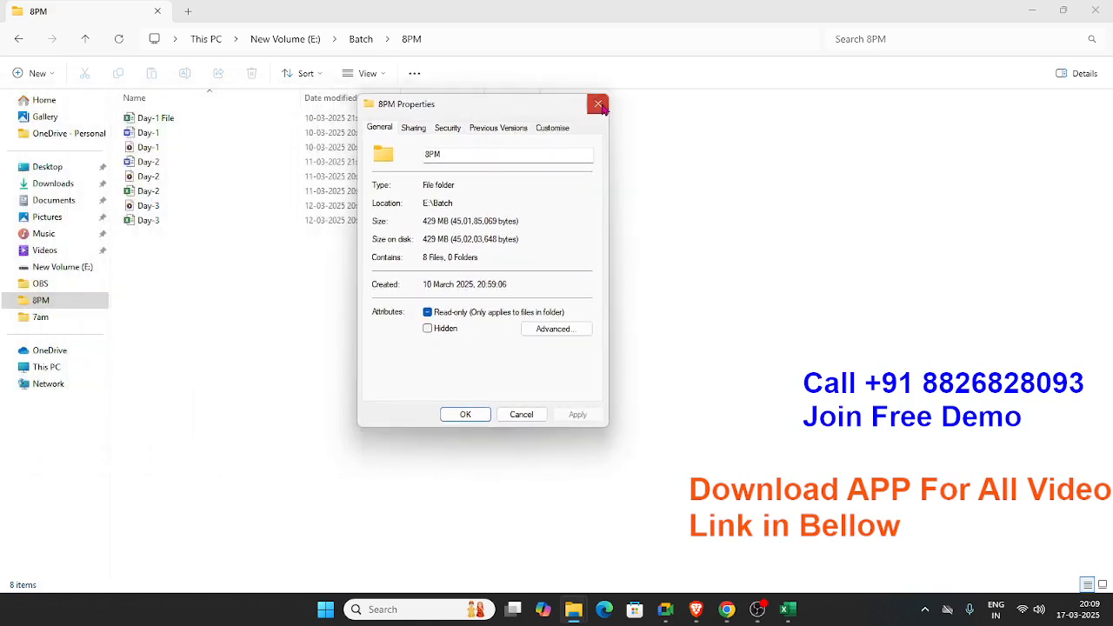
pyautogui.click(598, 104)
# Open the detailed properties of the Day-3 Excel file and set its title to "Dashboard Format Creation".
pyautogui.rightClick(150, 221)
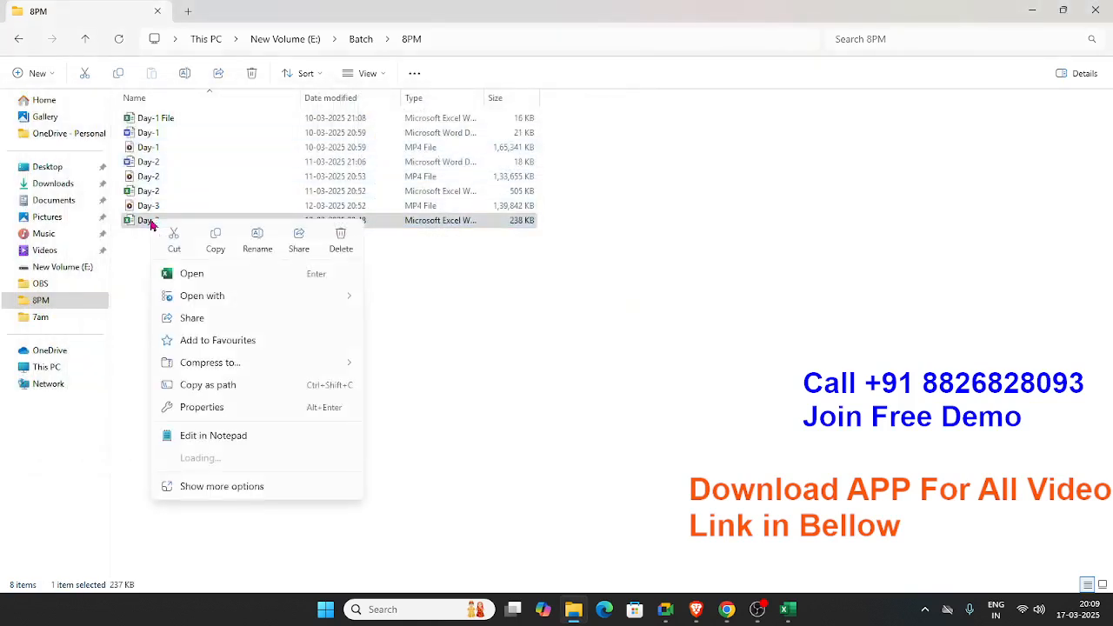
pyautogui.click(199, 407)
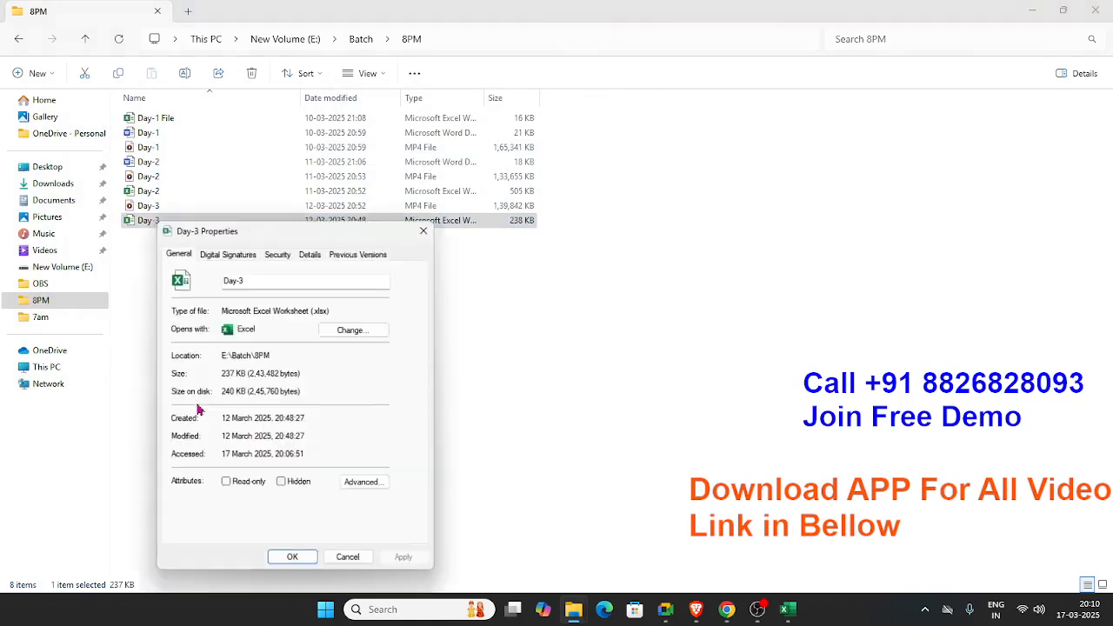
pyautogui.click(304, 253)
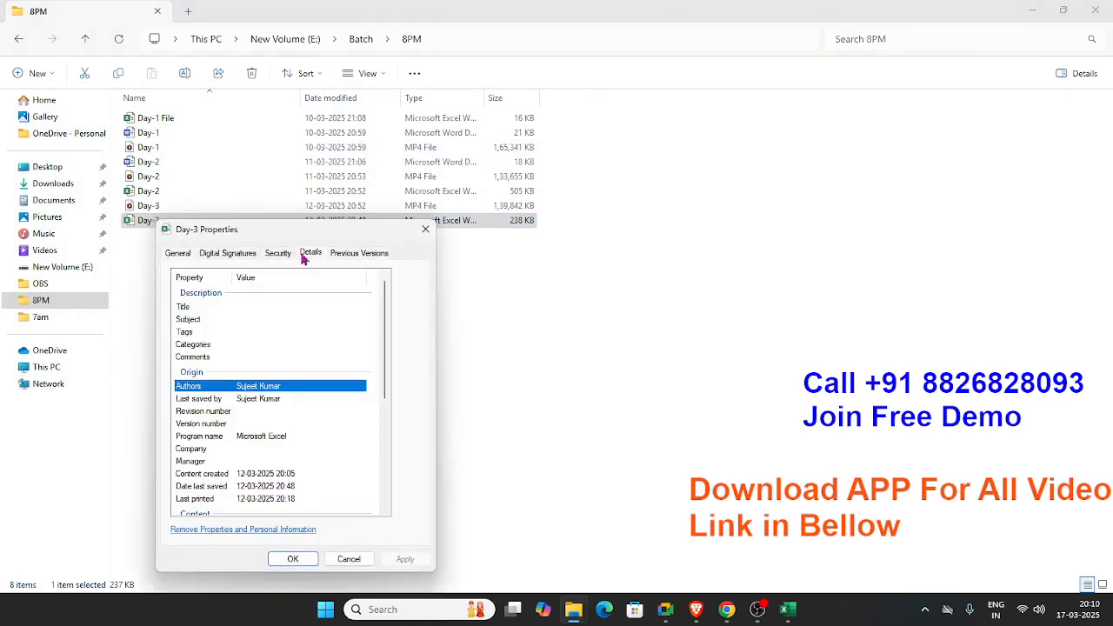
pyautogui.moveTo(311, 237); pyautogui.dragTo(581, 188)
pyautogui.click(510, 255)
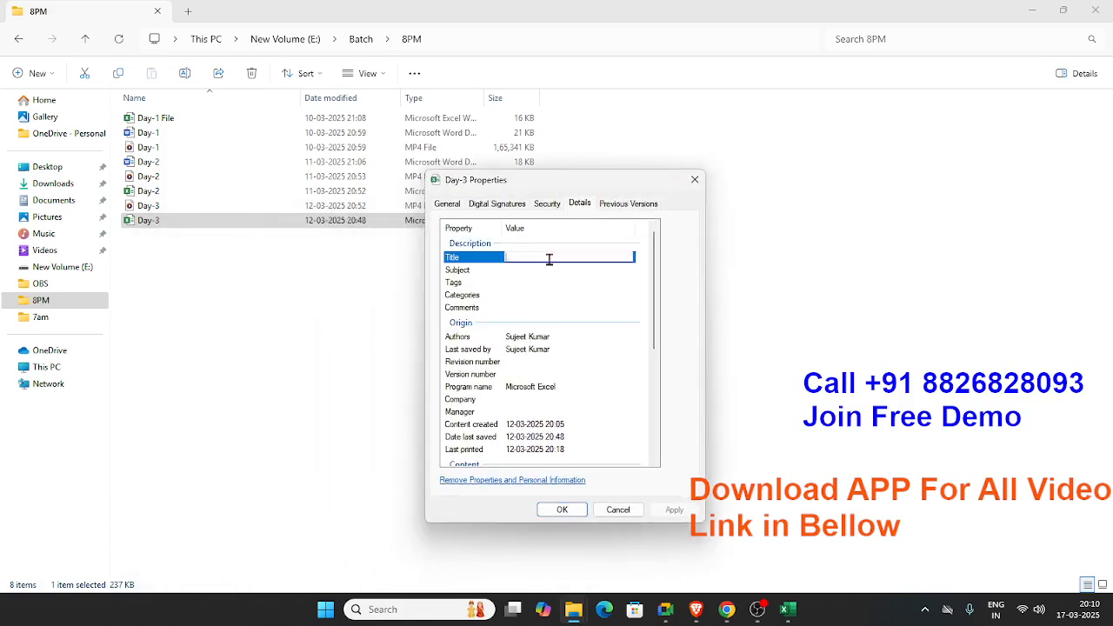
pyautogui.write('Dashboard Foermat Creation')
# Add the tags "cash" and "memo" to the Day-3 file and apply the changed properties.
pyautogui.click(541, 270)
pyautogui.click(515, 282)
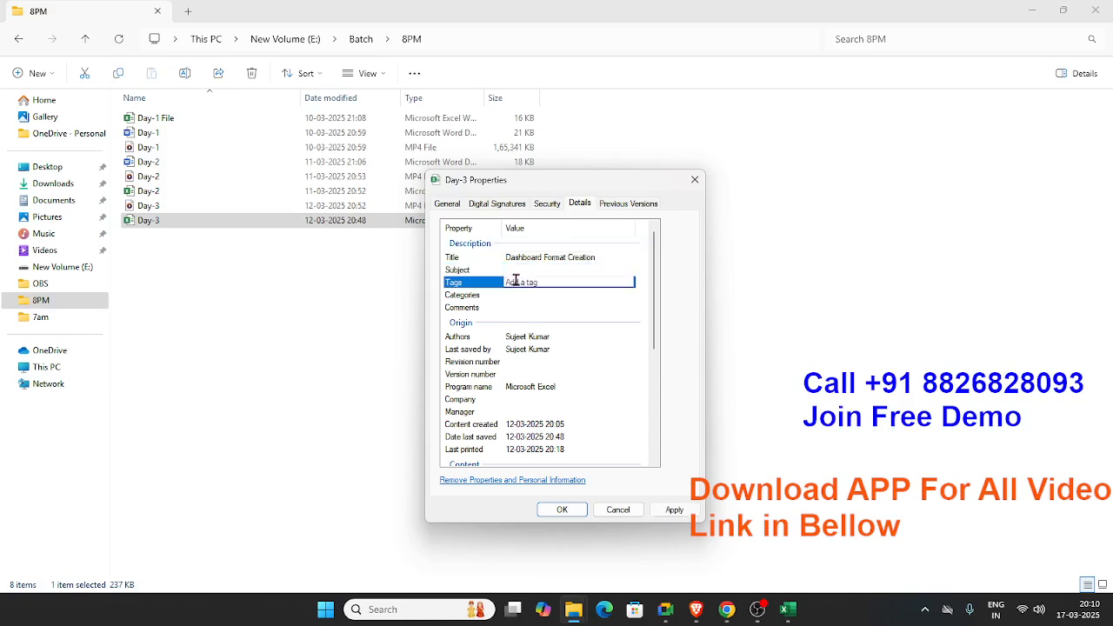
pyautogui.write('cash;memo;')
pyautogui.click(670, 510)
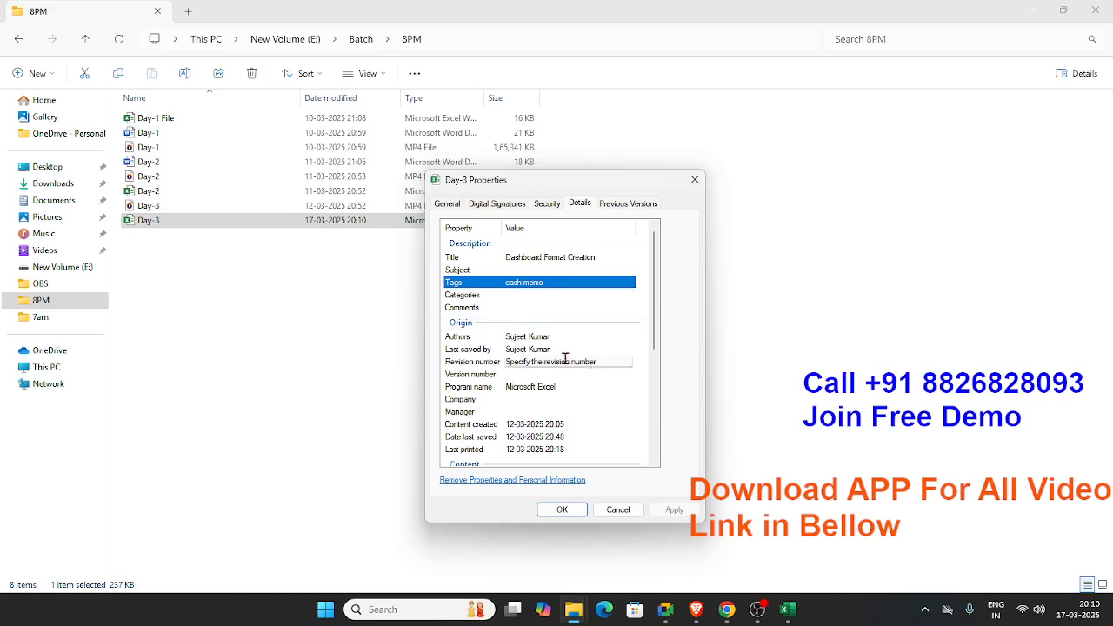
pyautogui.click(562, 510)
# Refresh the file listing of the 8PM folder.
pyautogui.click(288, 387)
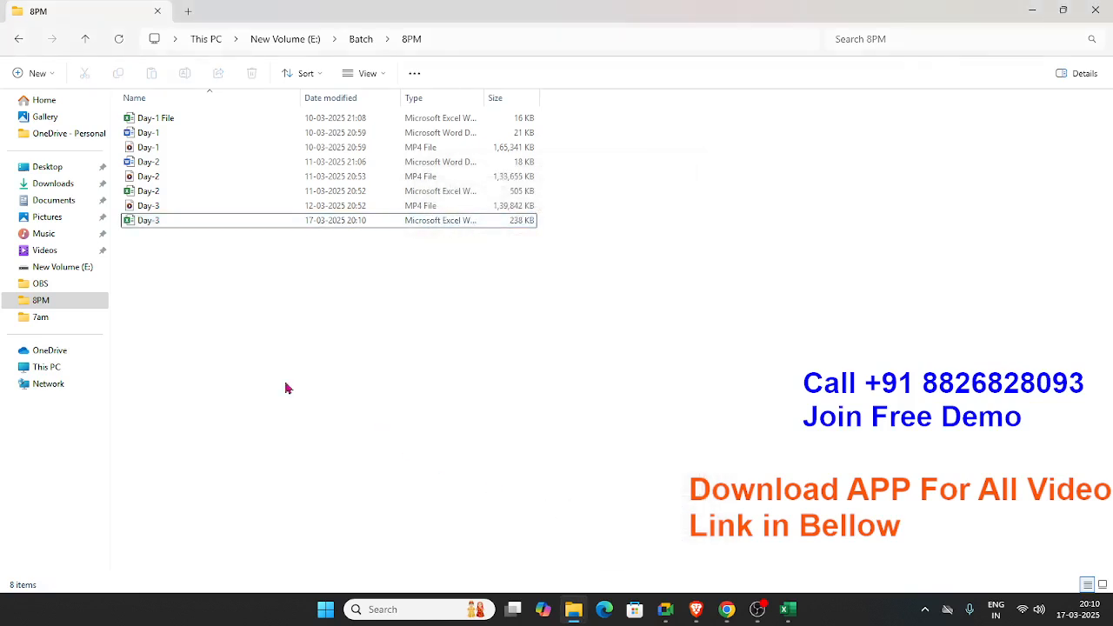
pyautogui.rightClick(270, 380)
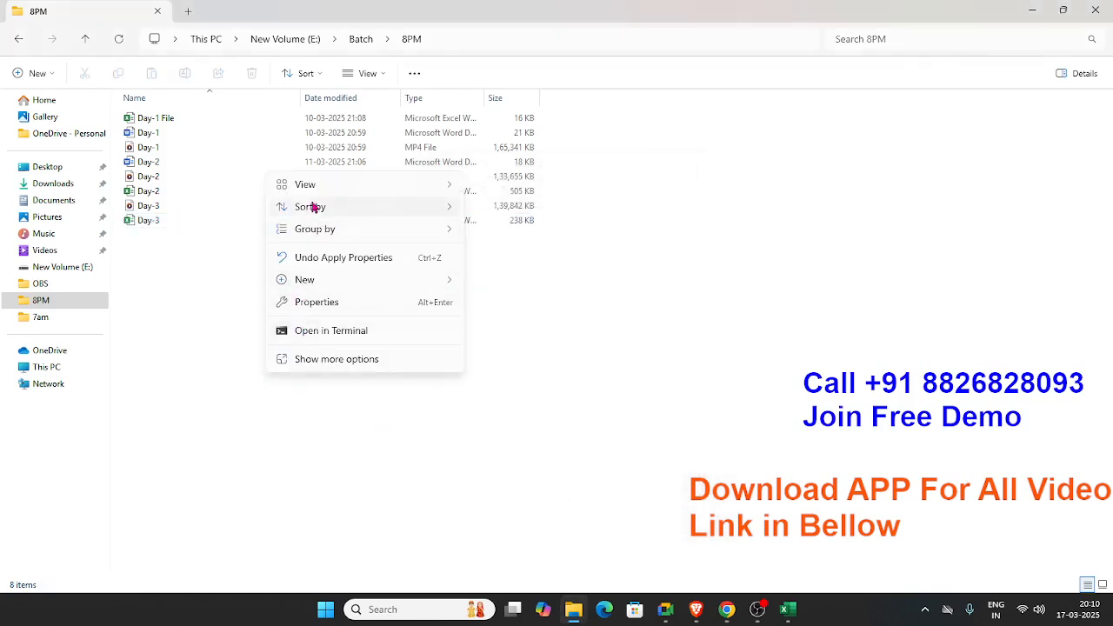
pyautogui.click(306, 361)
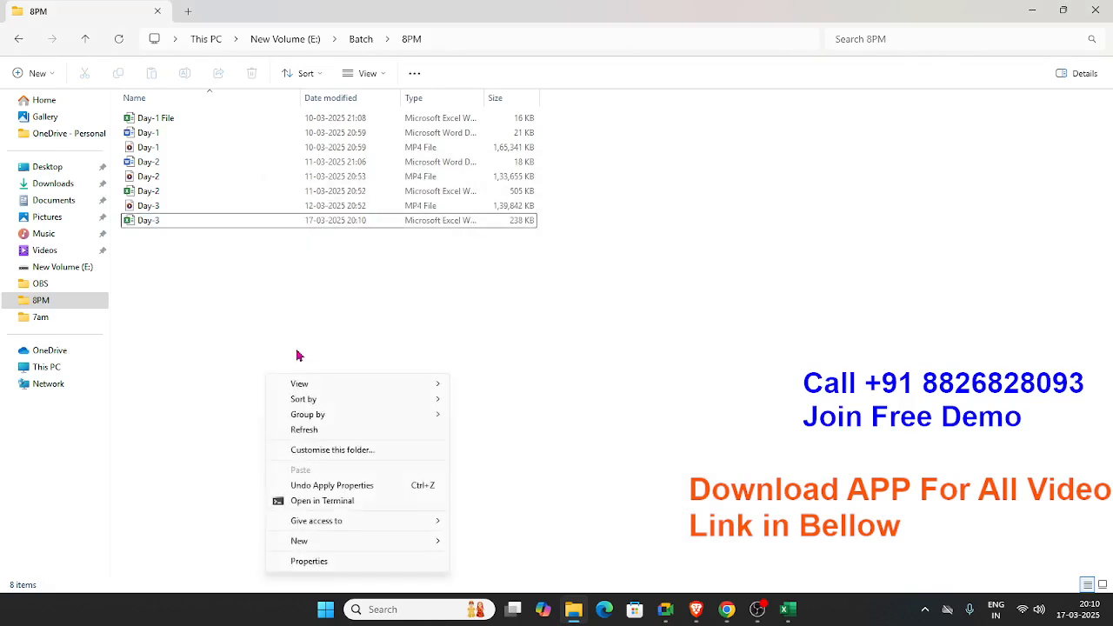
pyautogui.click(304, 430)
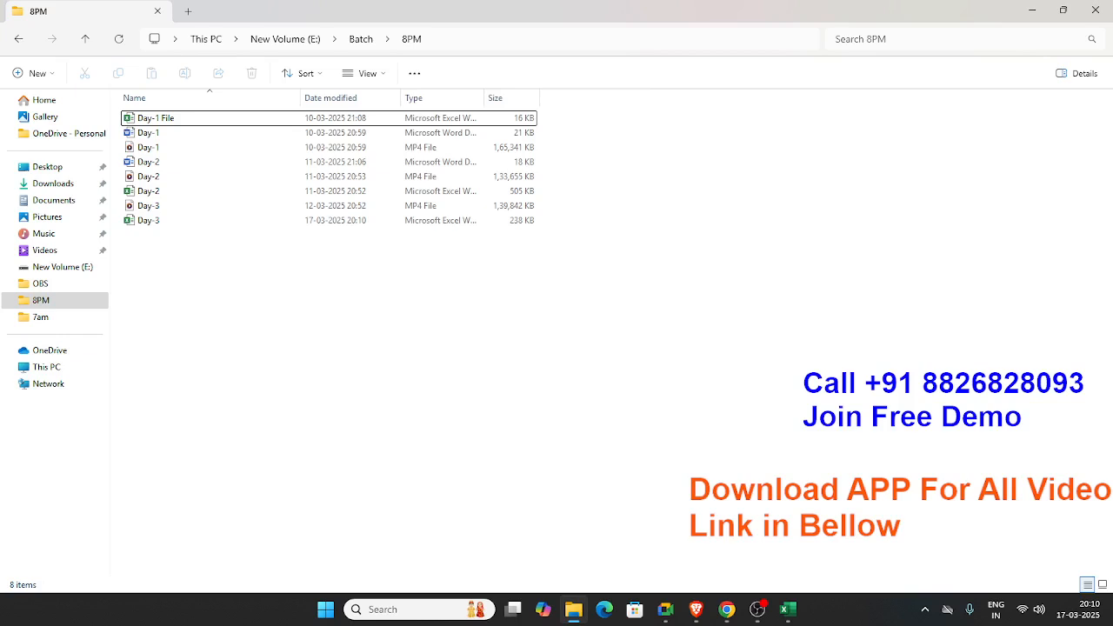
# Switch back to Excel and examine the Info page of the blank workbook.
pyautogui.hotkey('alt', 'Tab')
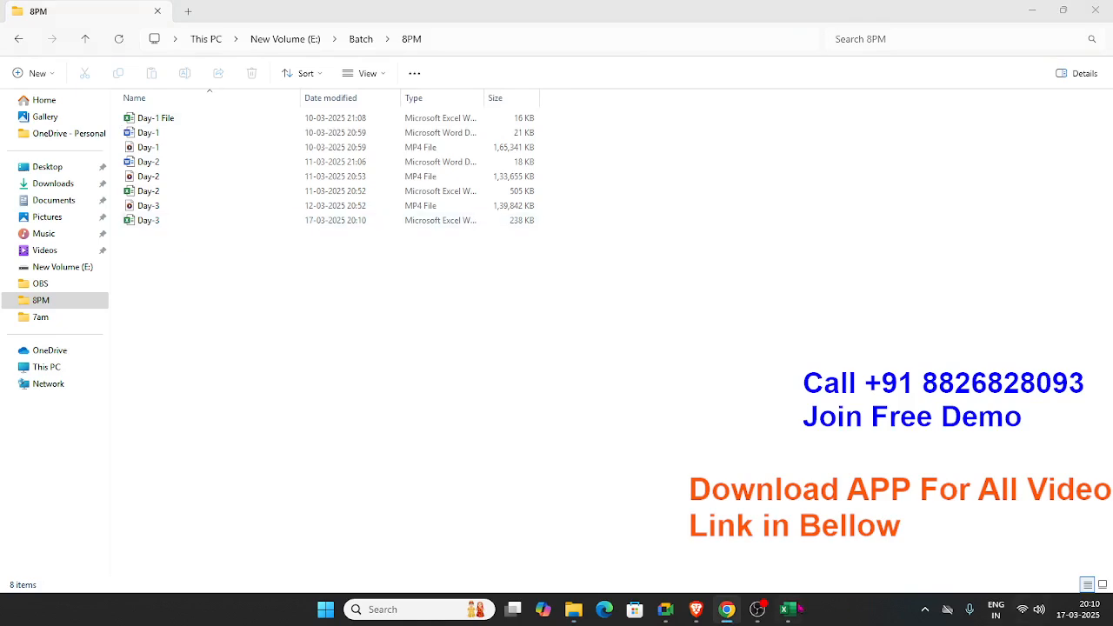
pyautogui.click(786, 608)
pyautogui.click(27, 48)
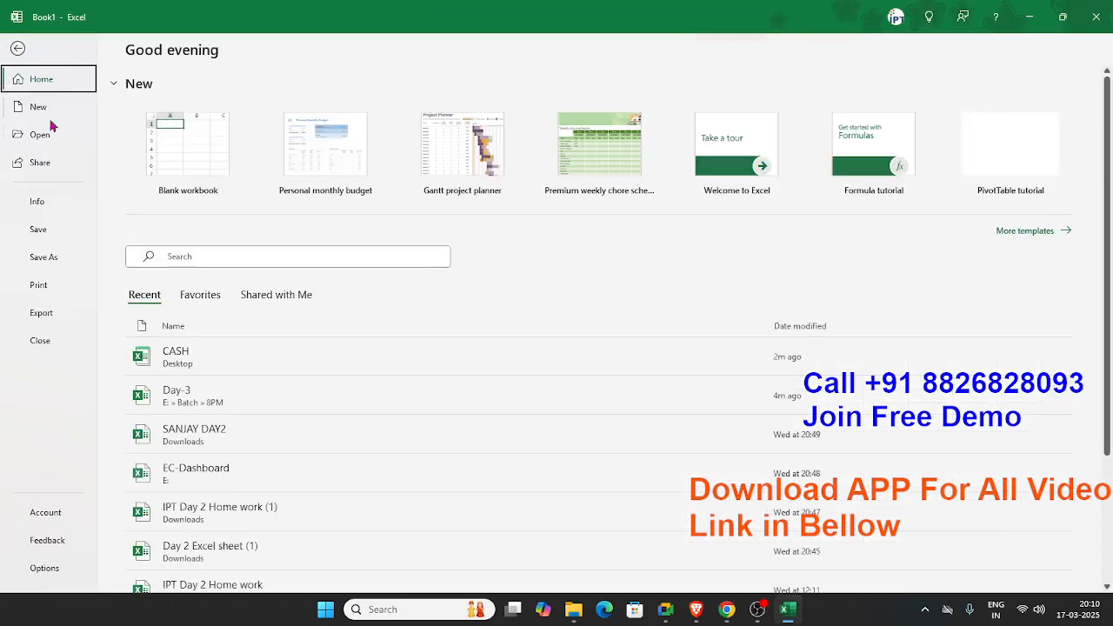
pyautogui.click(35, 200)
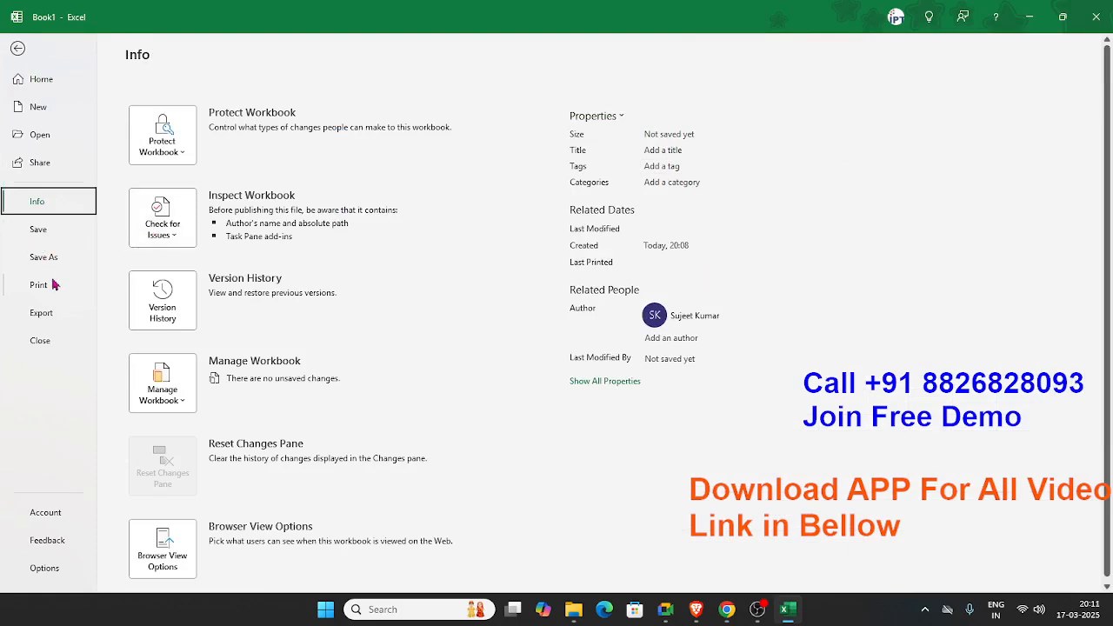
# Examine the account and product information, and open and close the feedback pane.
pyautogui.click(44, 517)
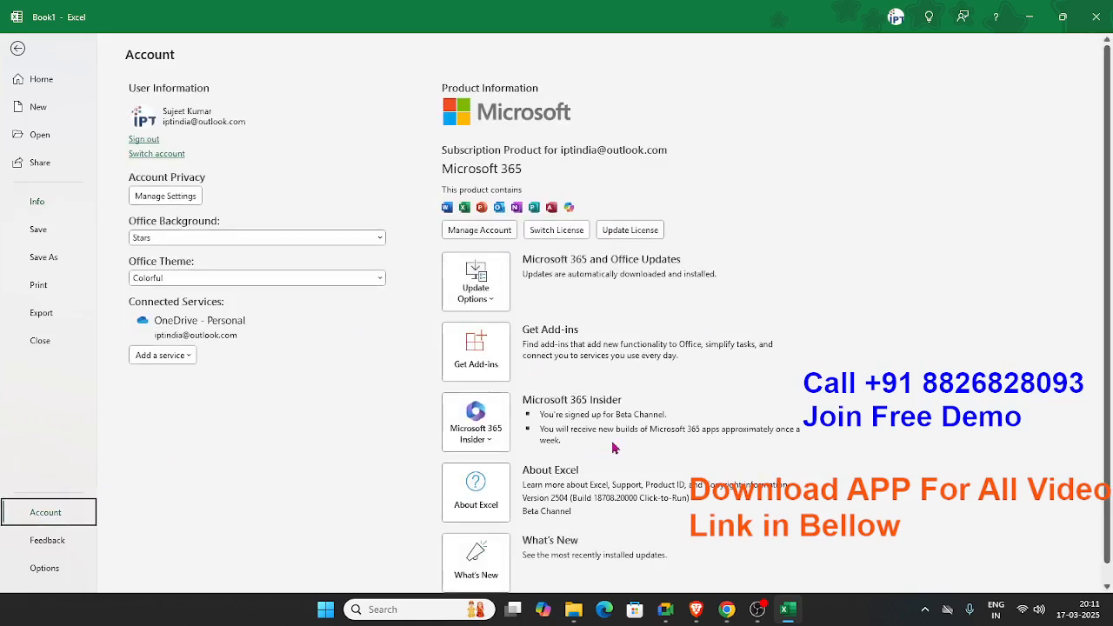
pyautogui.scroll(-1, 530, 520)
pyautogui.scroll(1, 532, 528)
pyautogui.press('Escape')
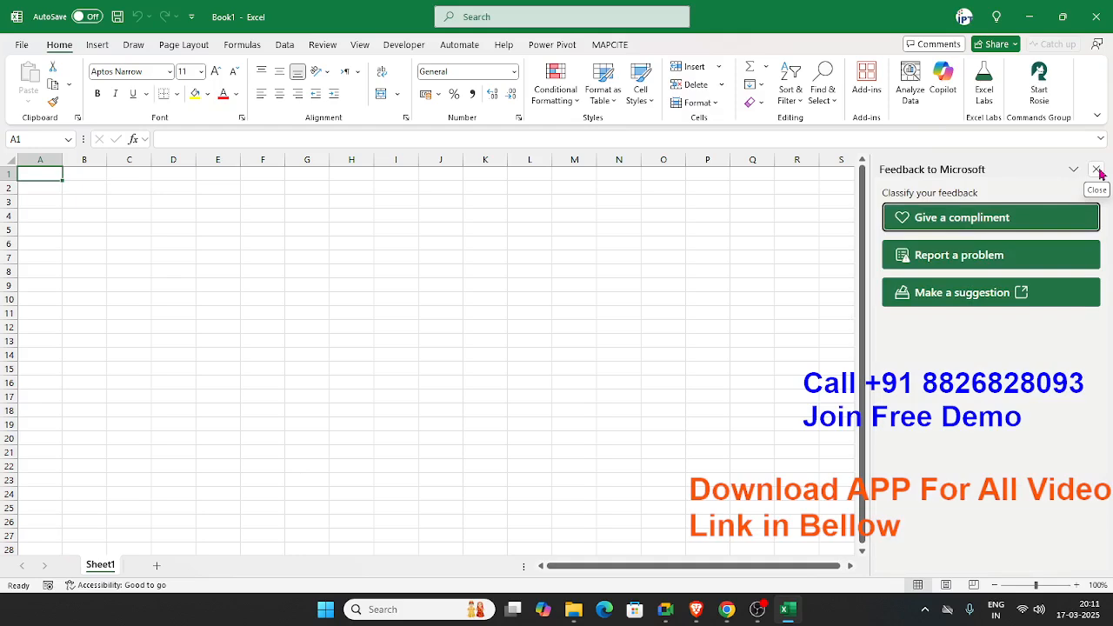
pyautogui.click(1097, 170)
# Open the Excel options and examine the general settings, including the default font and user name.
pyautogui.click(23, 45)
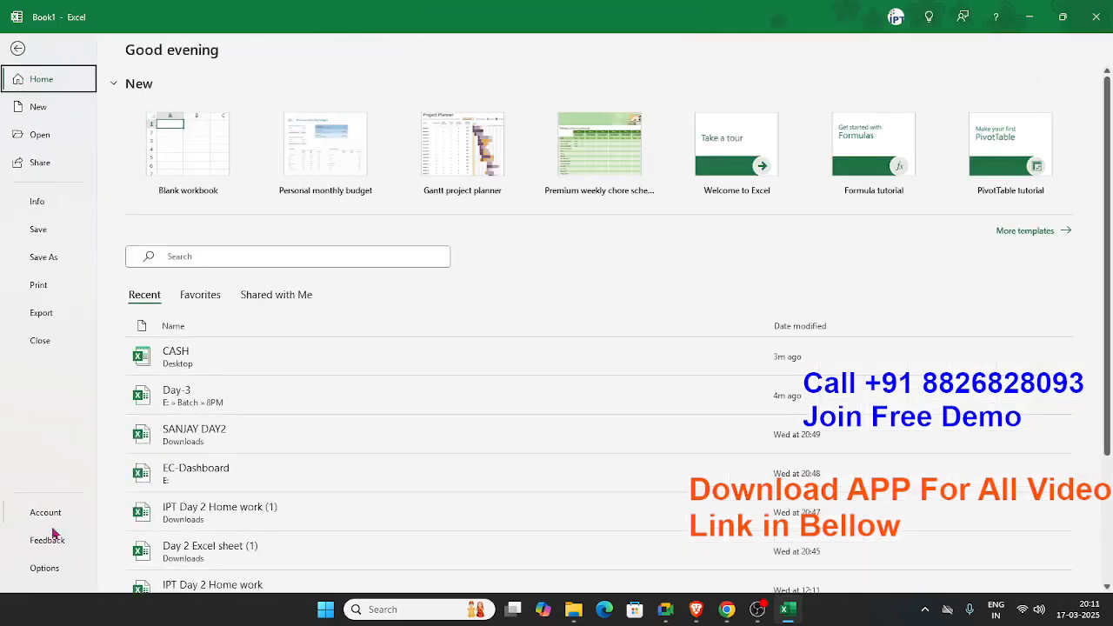
pyautogui.click(45, 567)
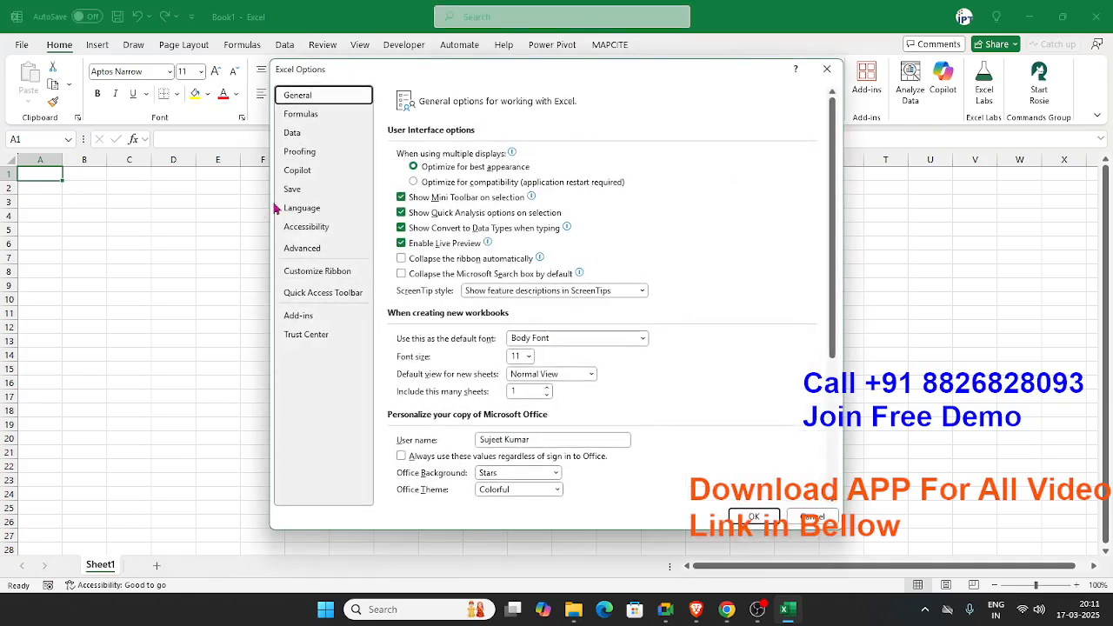
pyautogui.hotkey('alt', 'Tab')
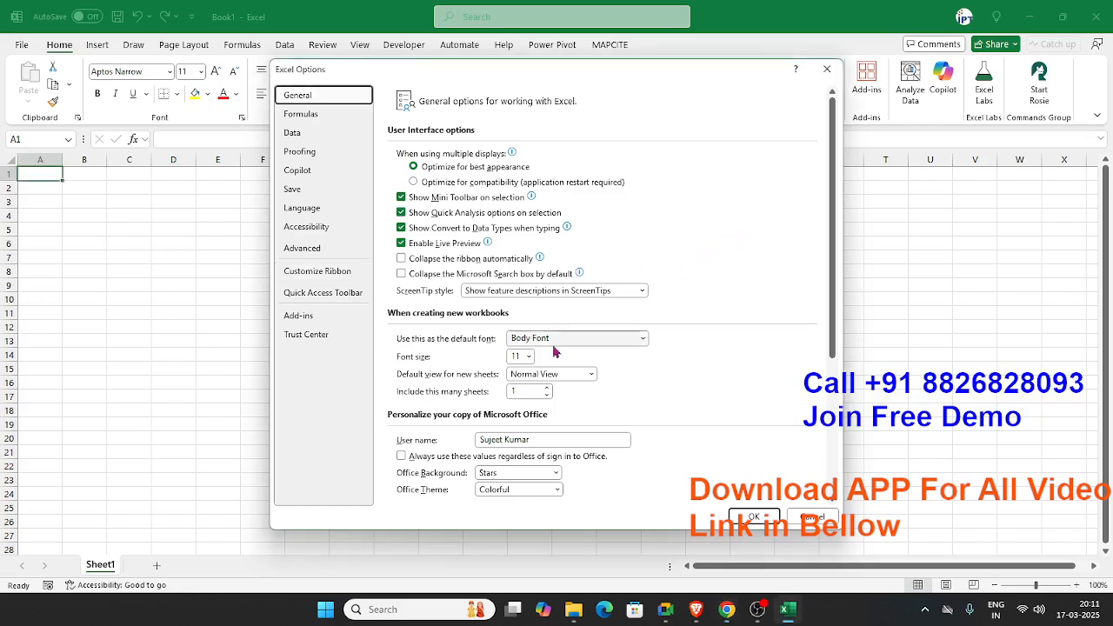
pyautogui.click(645, 339)
pyautogui.click(644, 339)
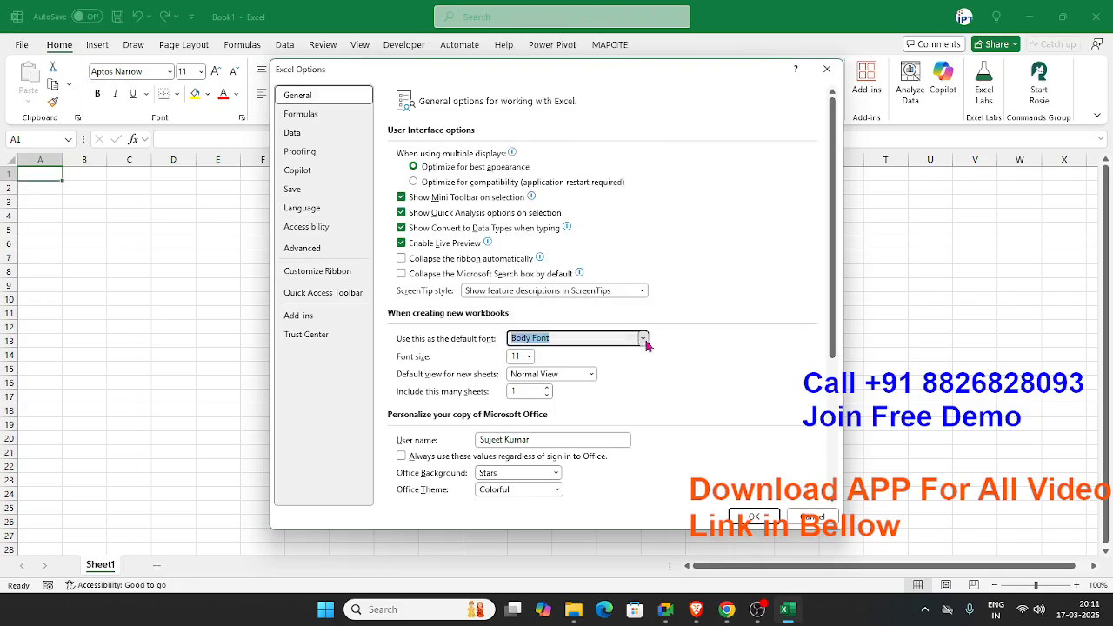
pyautogui.click(539, 437)
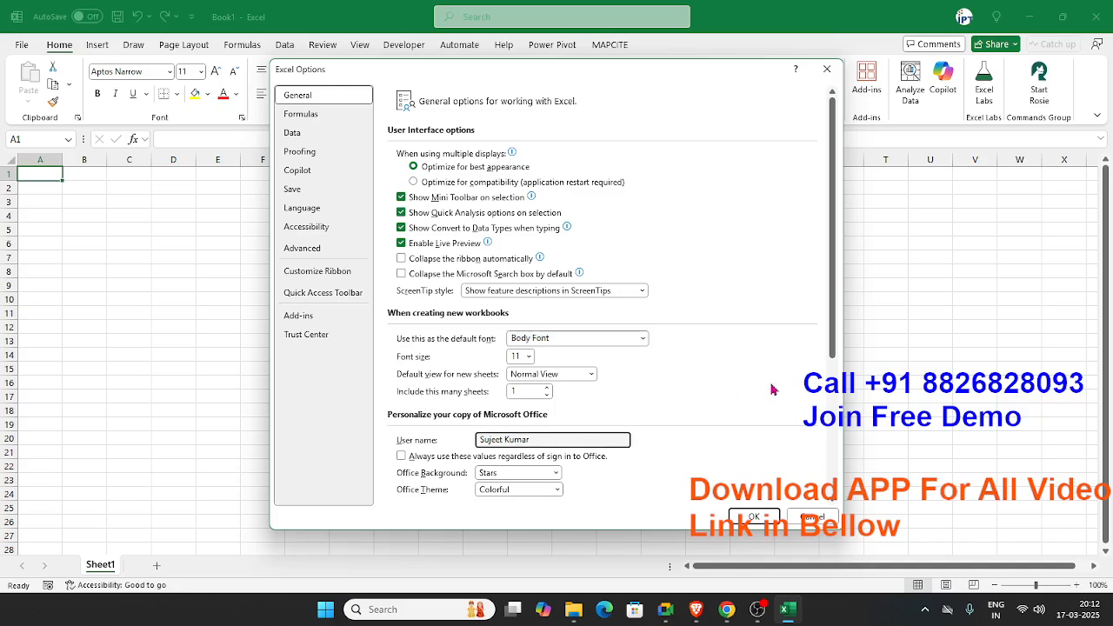
# Set the Office theme to Black and apply it.
pyautogui.click(512, 490)
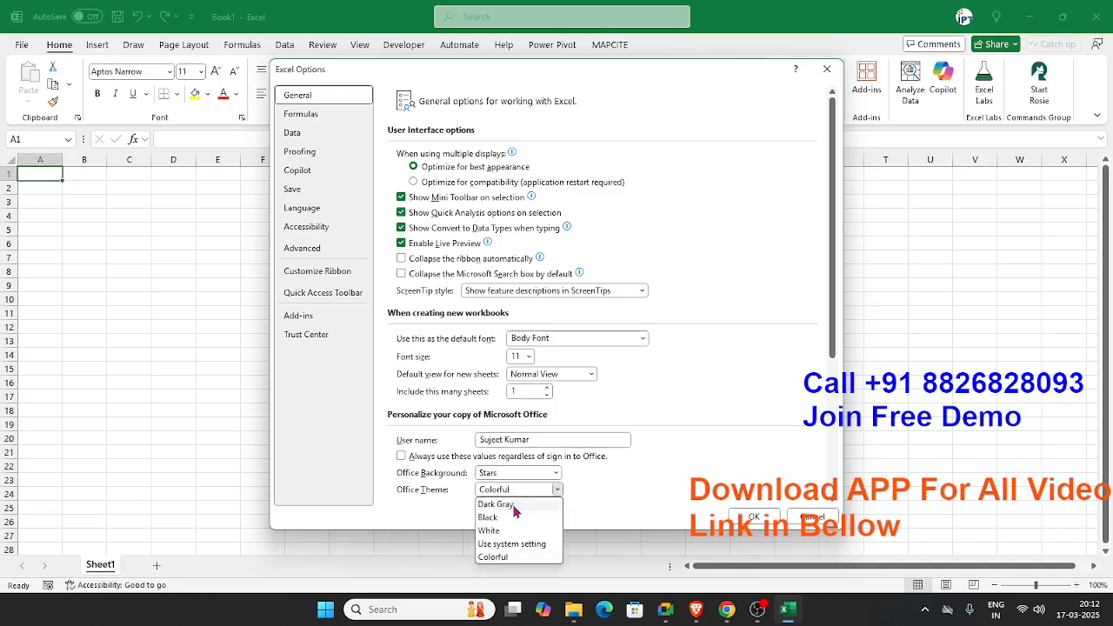
pyautogui.click(506, 518)
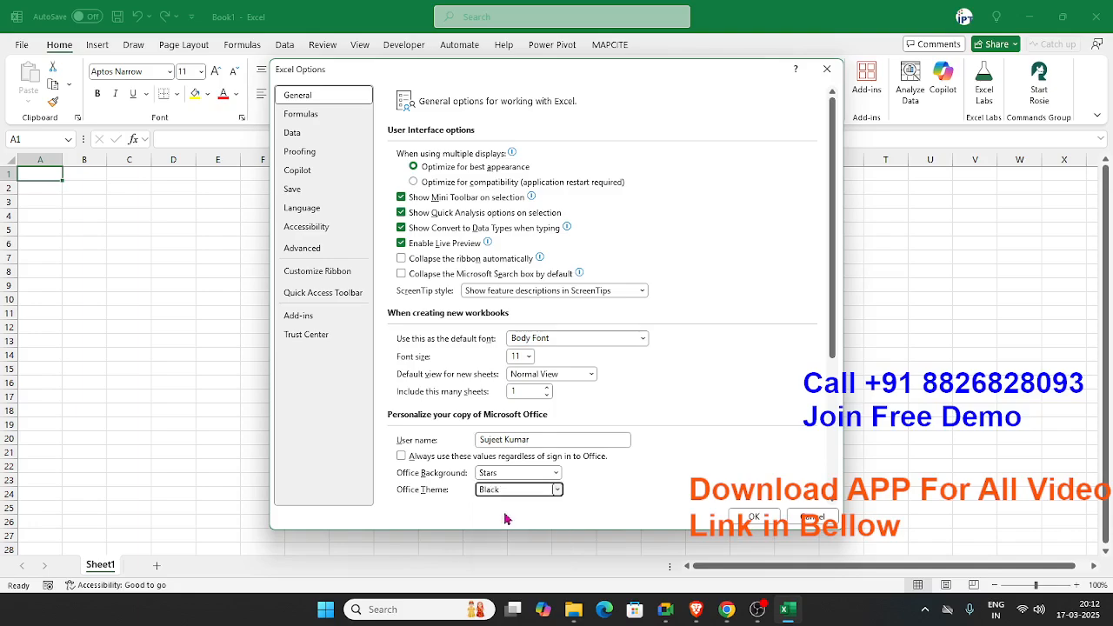
pyautogui.click(752, 518)
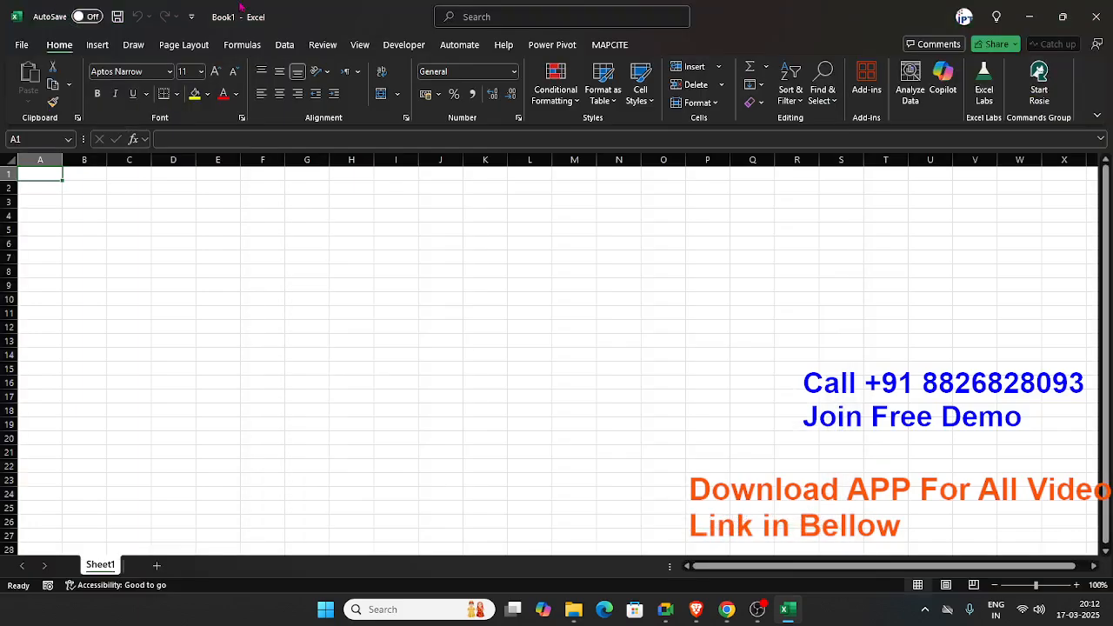
pyautogui.click(17, 18)
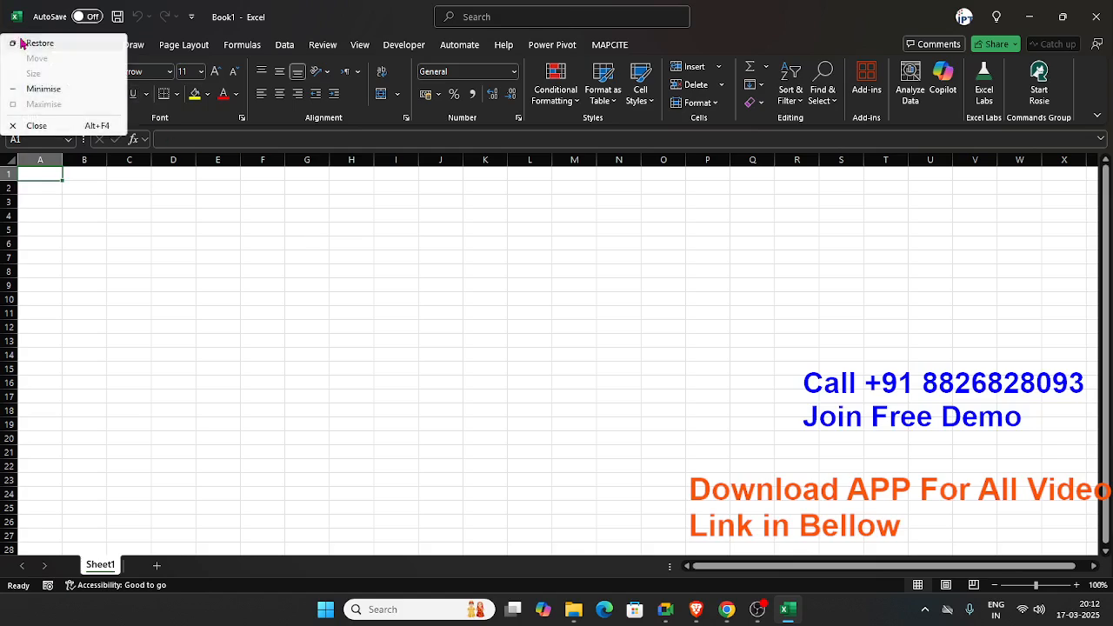
pyautogui.click(85, 243)
# Reopen the Excel options and set the Office theme back to Colorful.
pyautogui.click(22, 44)
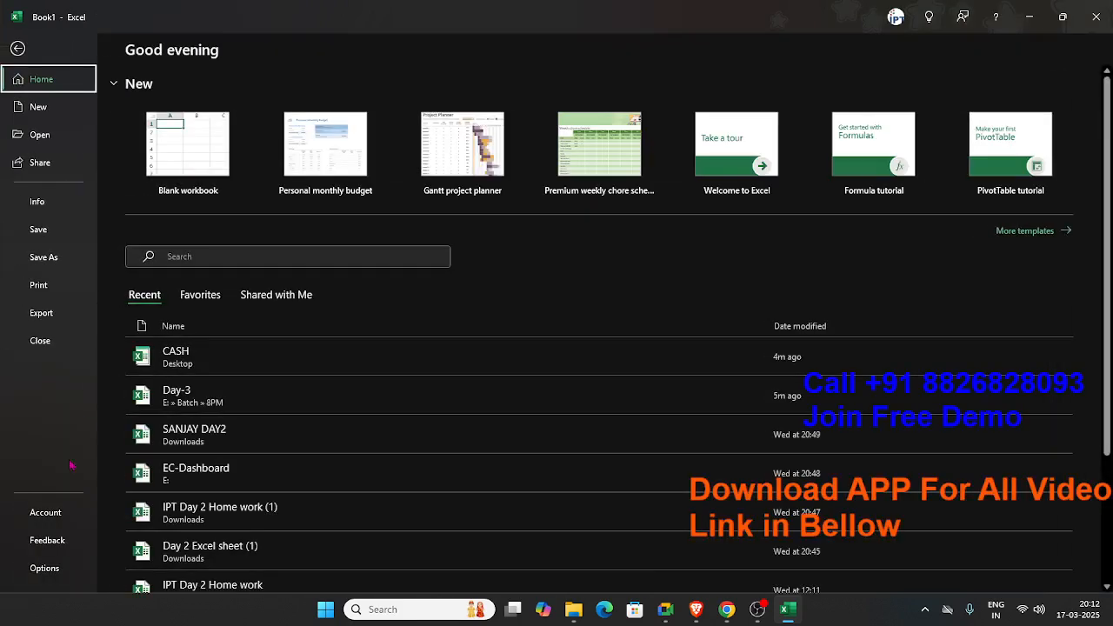
pyautogui.press('Escape')
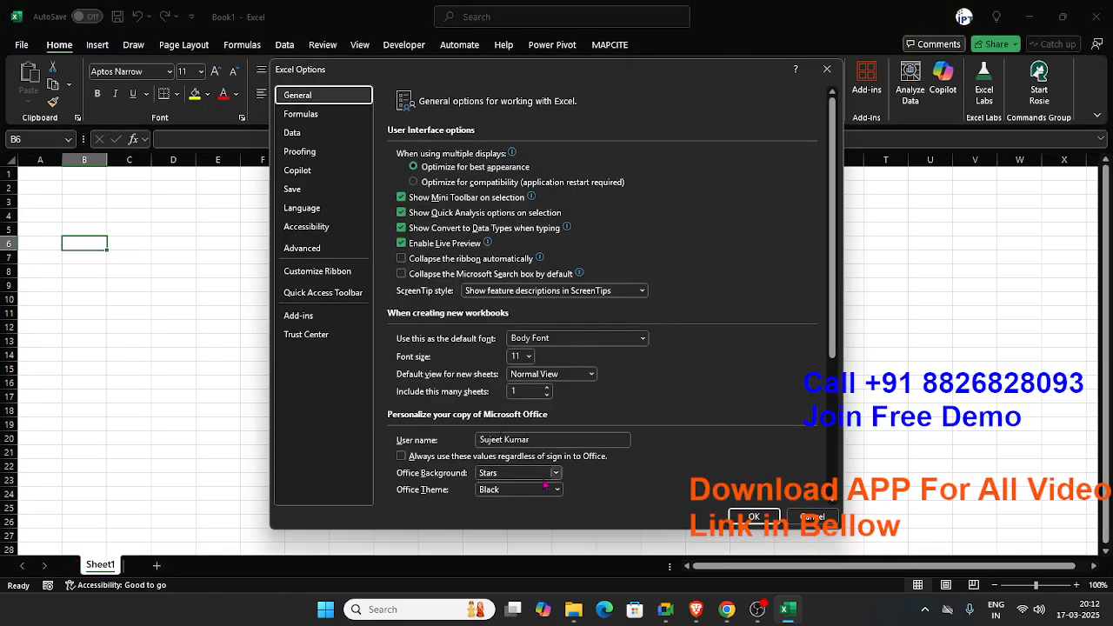
pyautogui.click(524, 495)
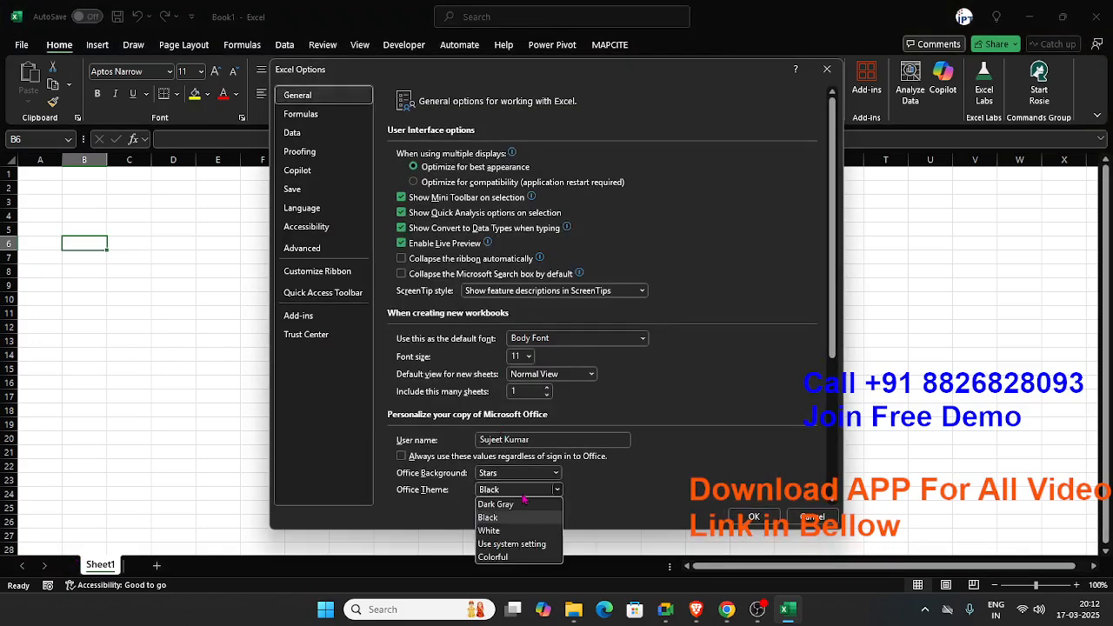
pyautogui.click(498, 557)
pyautogui.click(754, 517)
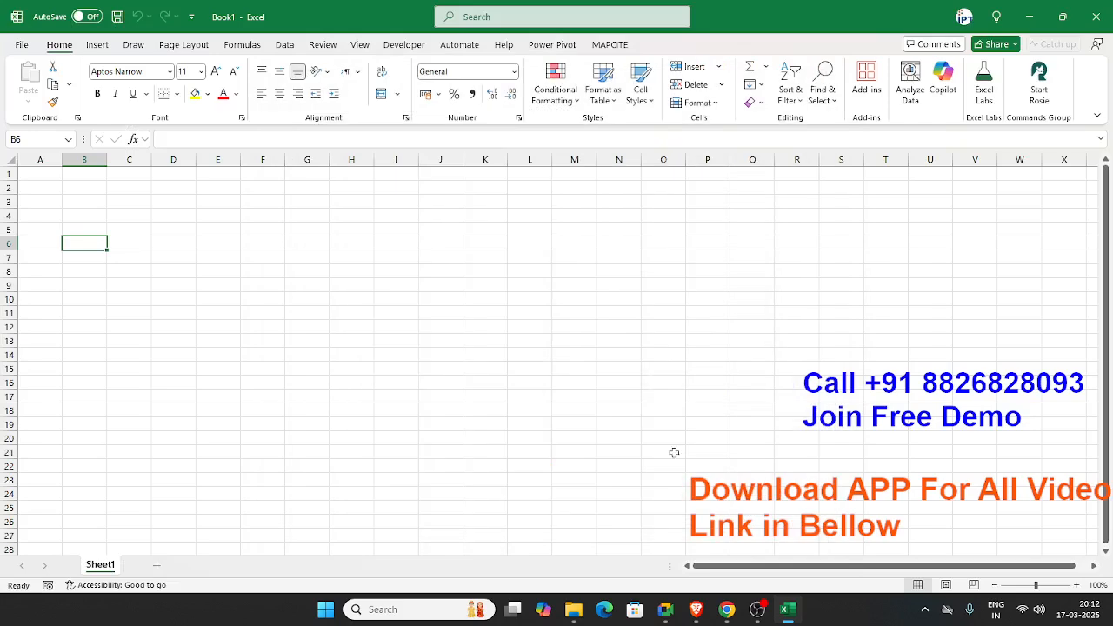
pyautogui.click(22, 32)
pyautogui.click(261, 230)
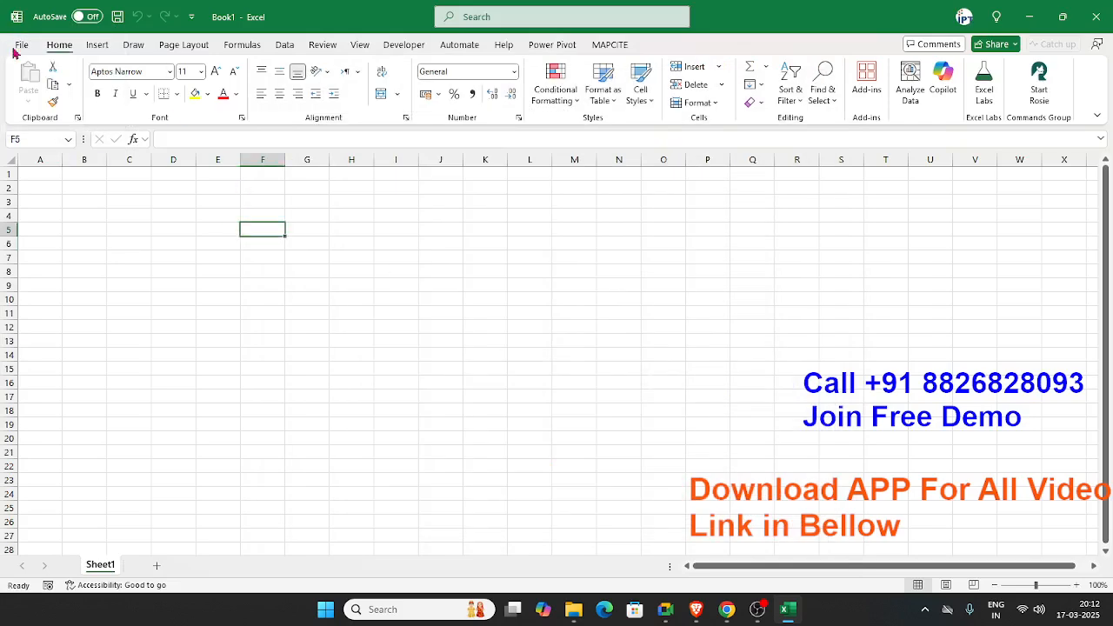
pyautogui.click(17, 45)
pyautogui.click(41, 542)
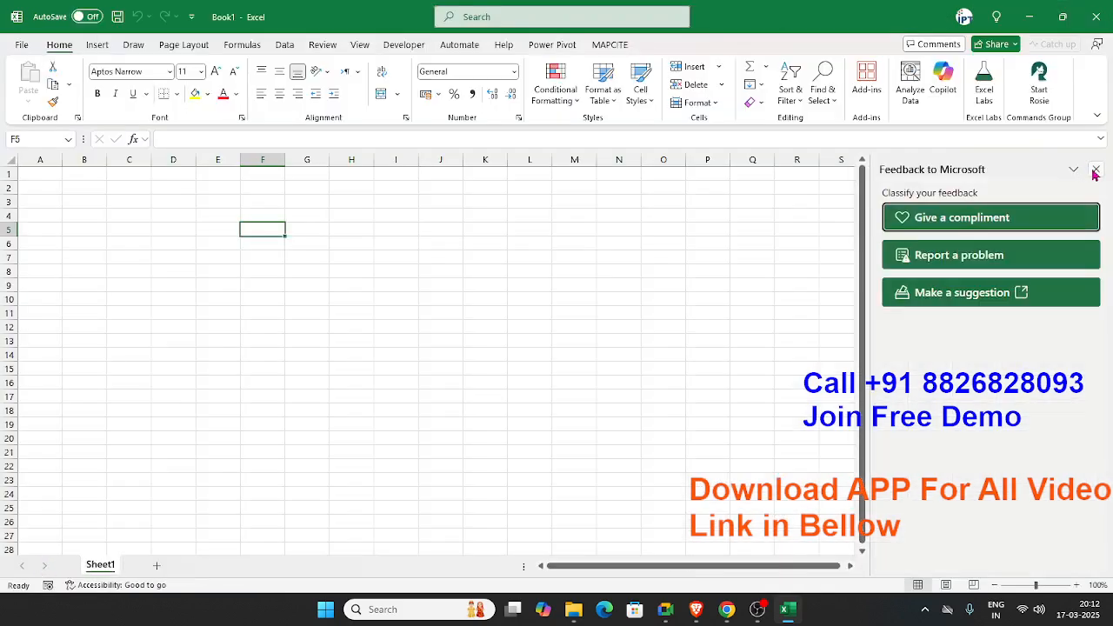
pyautogui.click(1094, 168)
# Open the Excel options and examine the advanced settings from the editing options down to the custom lists setting.
pyautogui.click(24, 45)
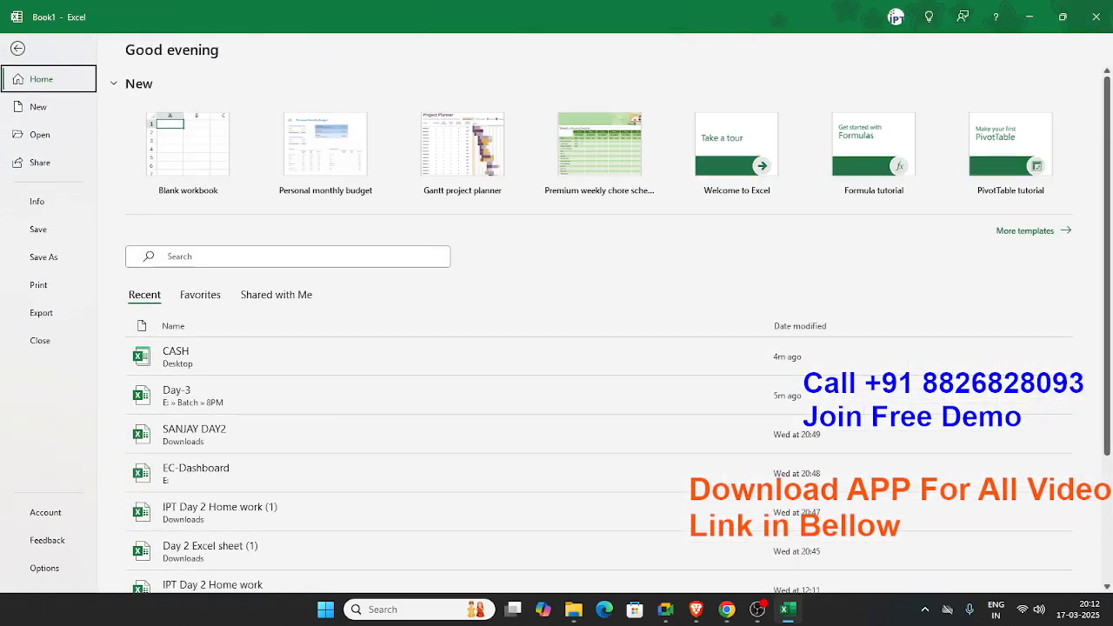
pyautogui.click(40, 570)
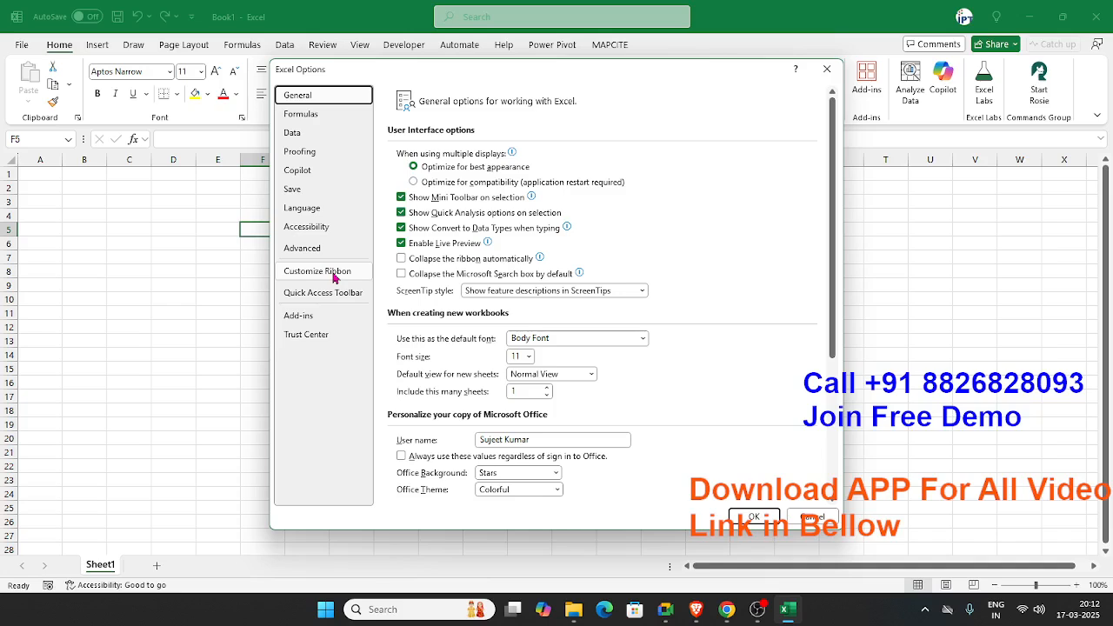
pyautogui.click(327, 252)
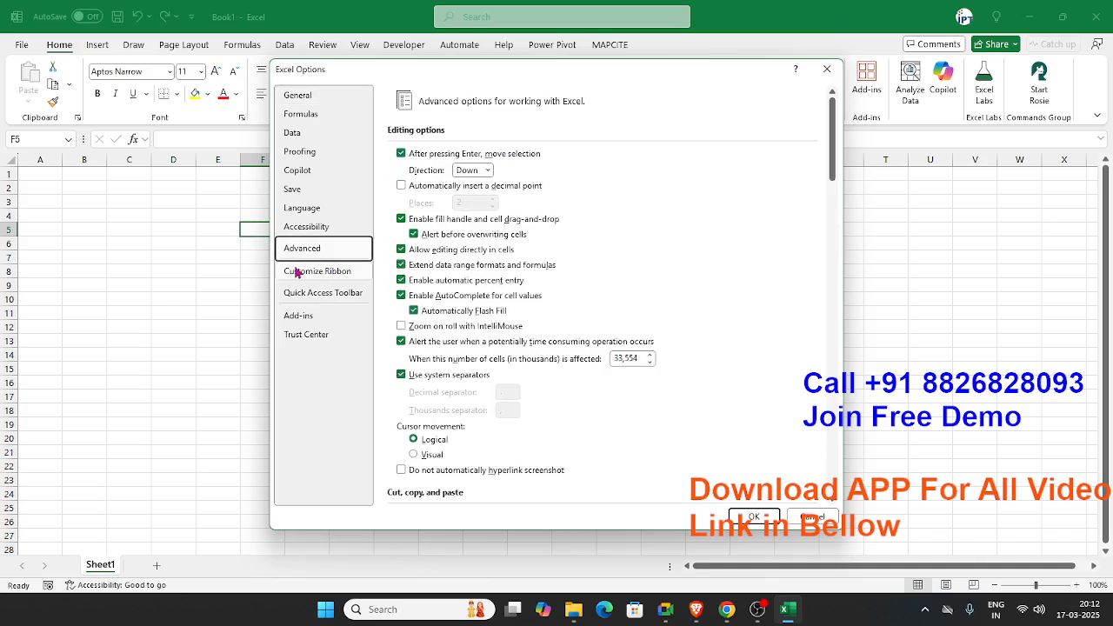
pyautogui.click(487, 170)
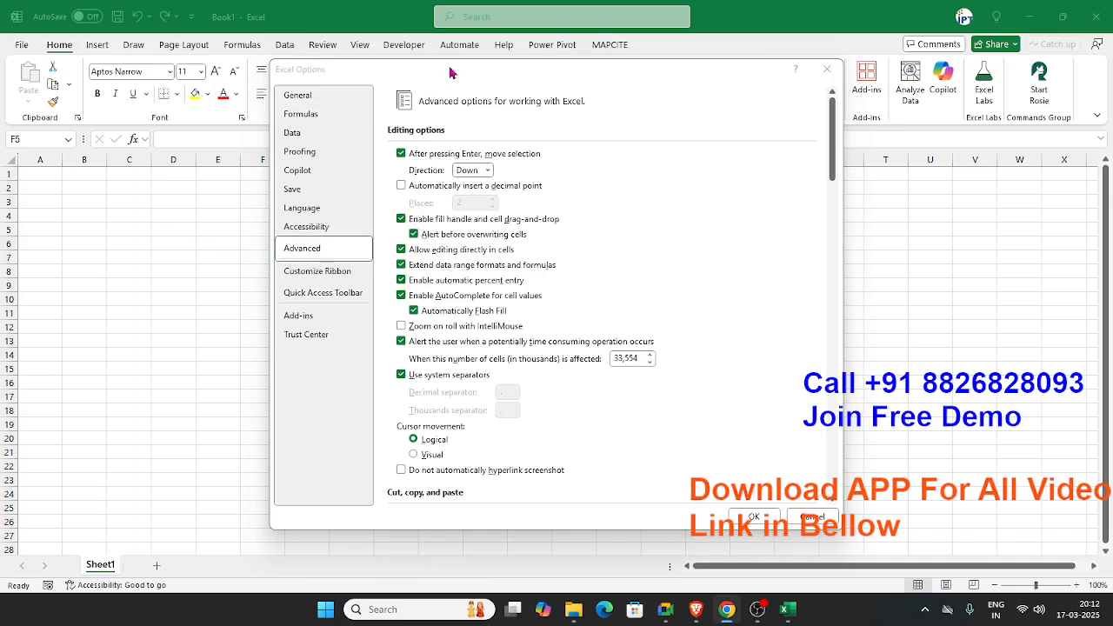
pyautogui.moveTo(450, 69); pyautogui.dragTo(653, 80)
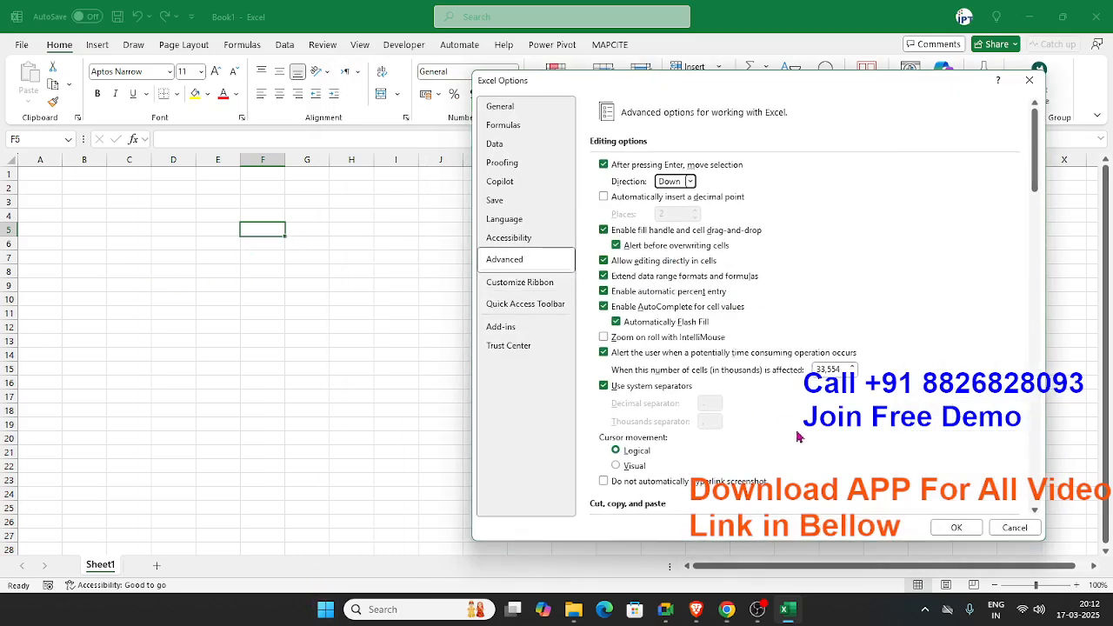
pyautogui.scroll(-3, 801, 433)
pyautogui.scroll(-15, 800, 433)
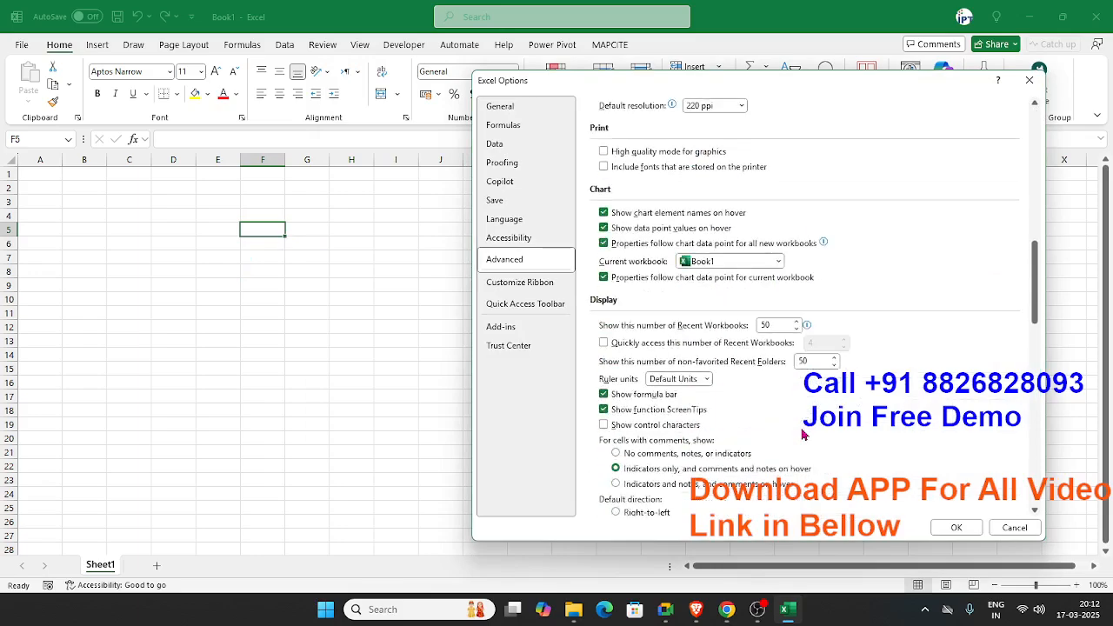
pyautogui.scroll(-3, 803, 434)
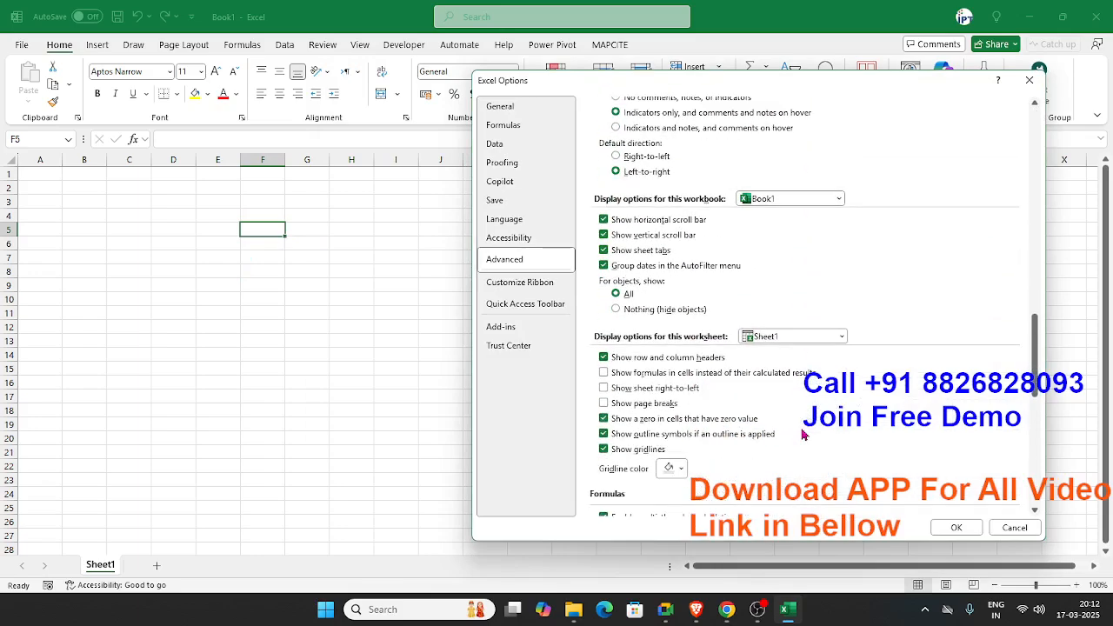
pyautogui.scroll(-7, 803, 434)
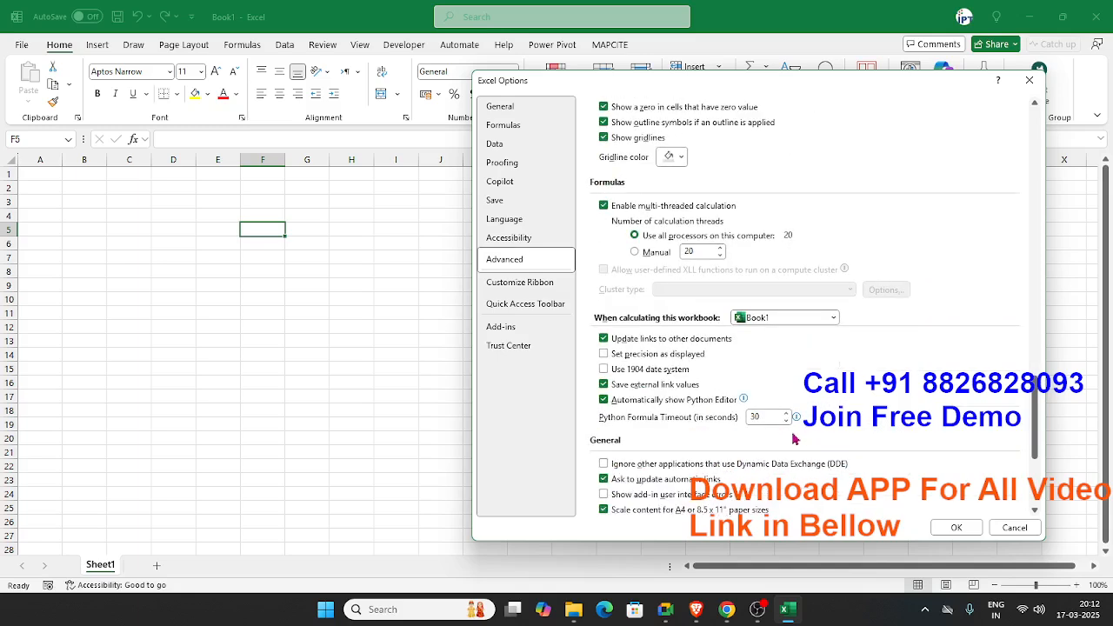
pyautogui.scroll(-4, 793, 439)
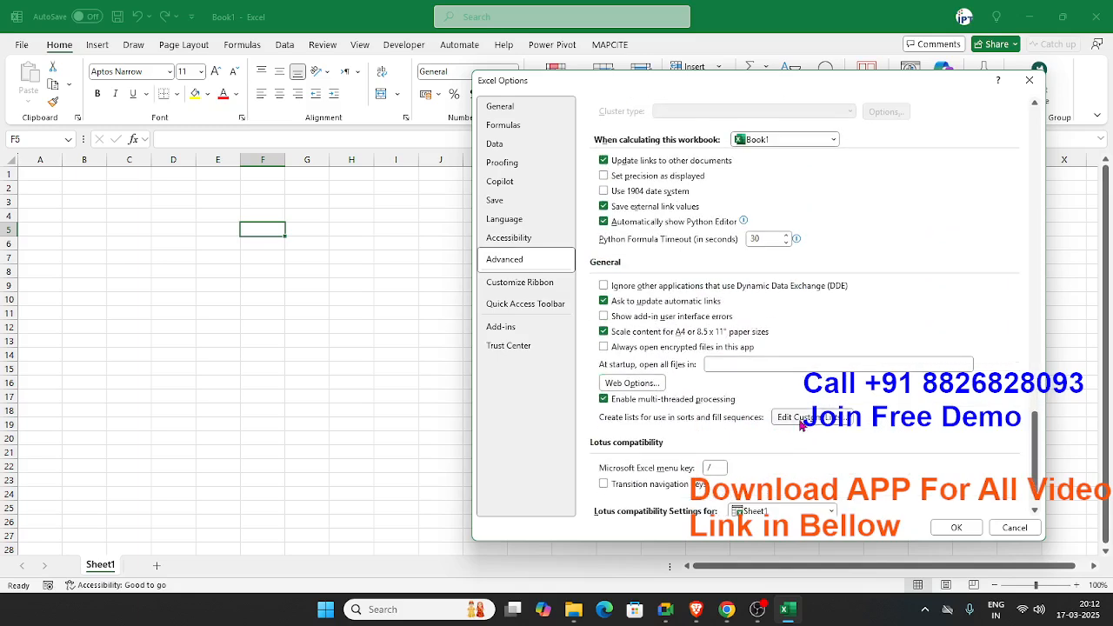
pyautogui.click(800, 423)
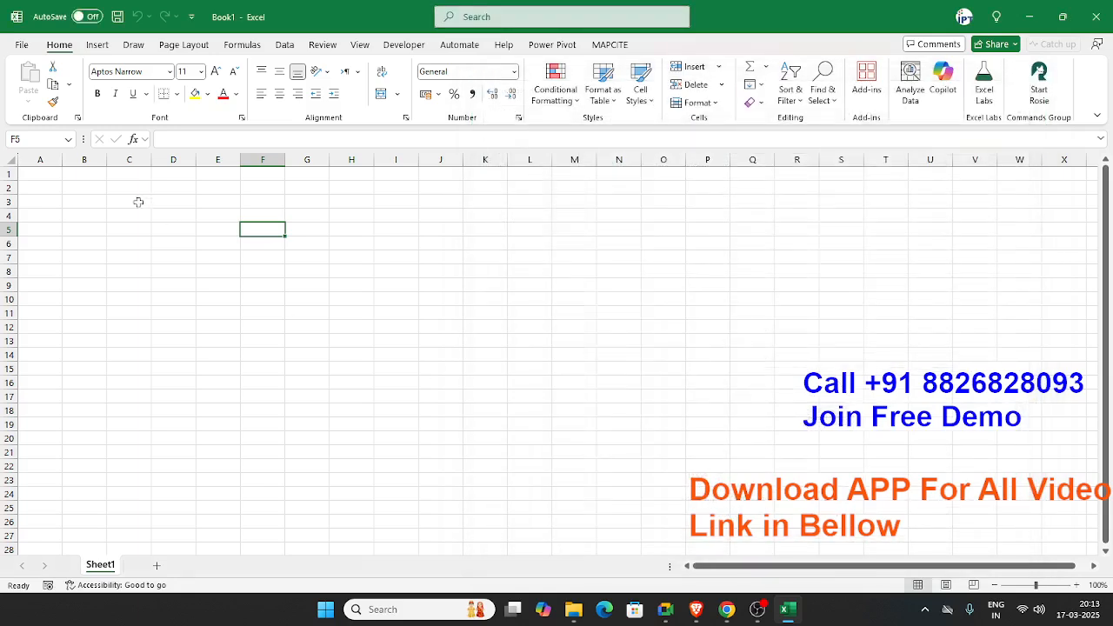
# Enter JAN in cell C3.
pyautogui.click(123, 202)
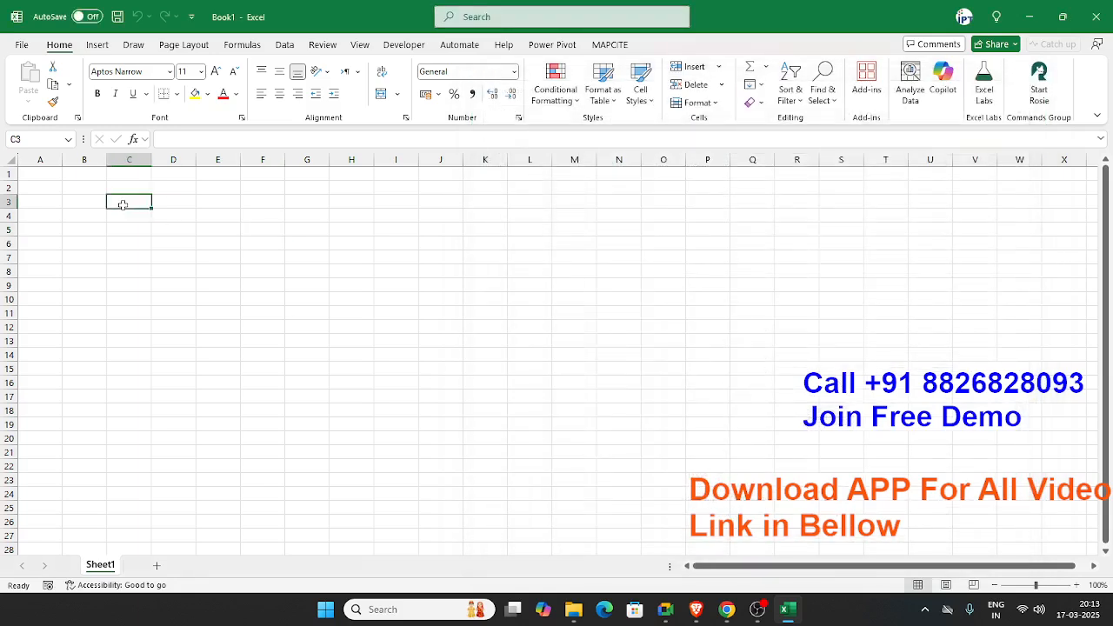
pyautogui.write('P')
pyautogui.press('BackSpace')
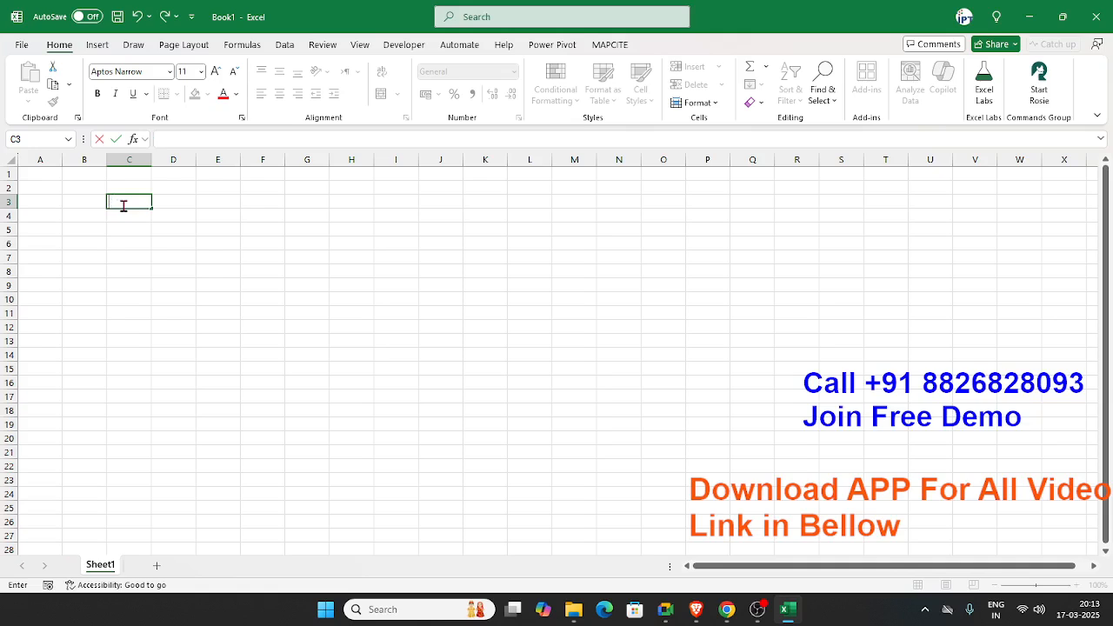
pyautogui.write('JAN')
pyautogui.click(163, 275)
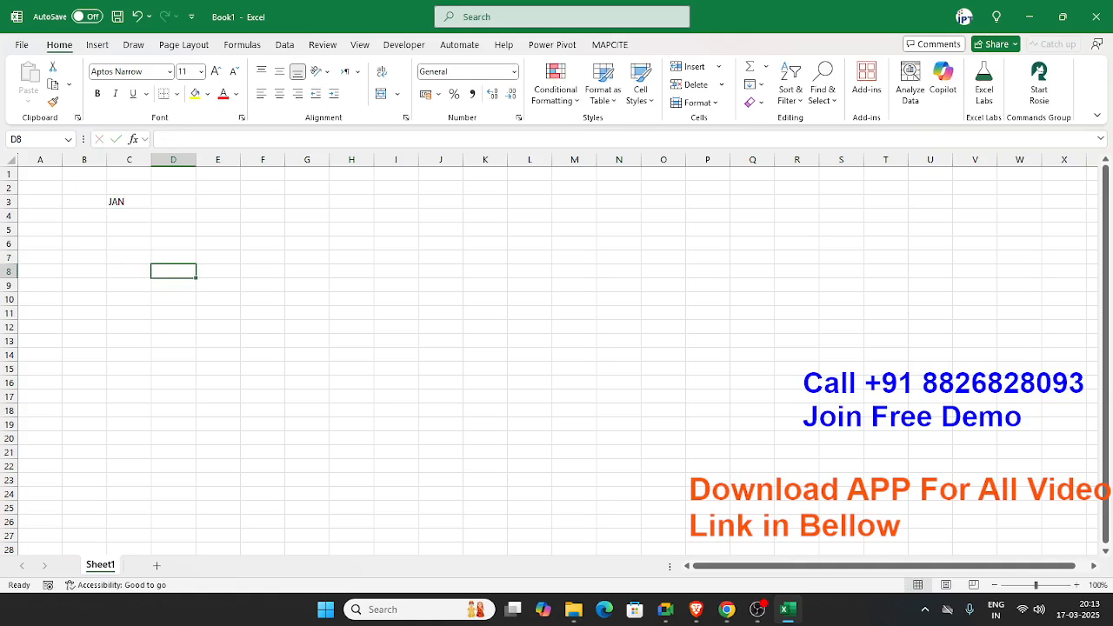
# Examine the workbook's Info page and return to the worksheet.
pyautogui.click(24, 45)
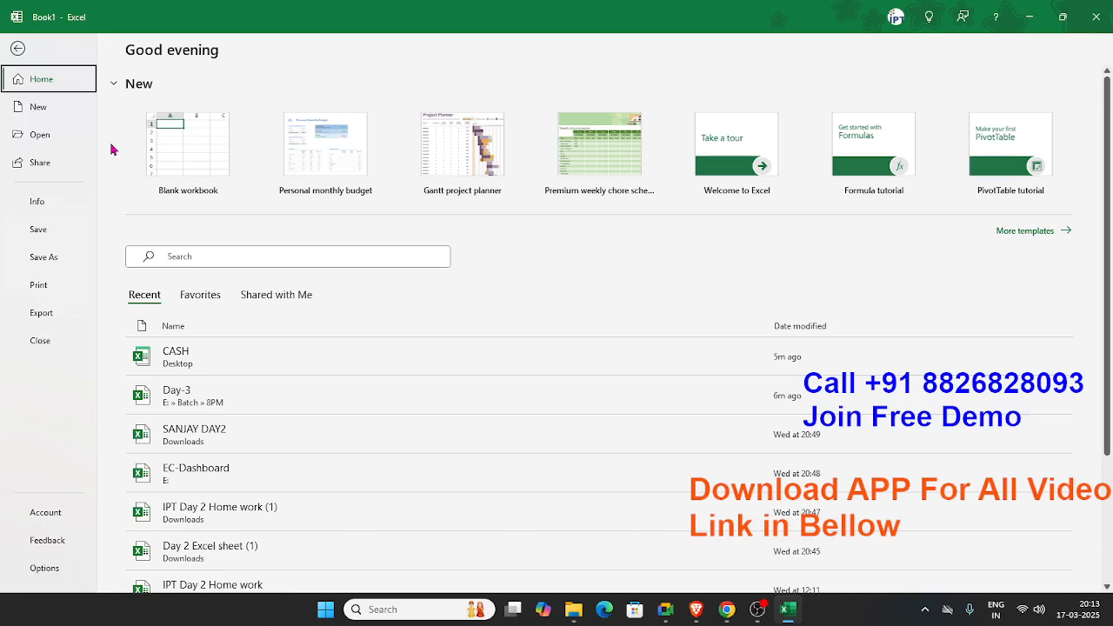
pyautogui.click(38, 209)
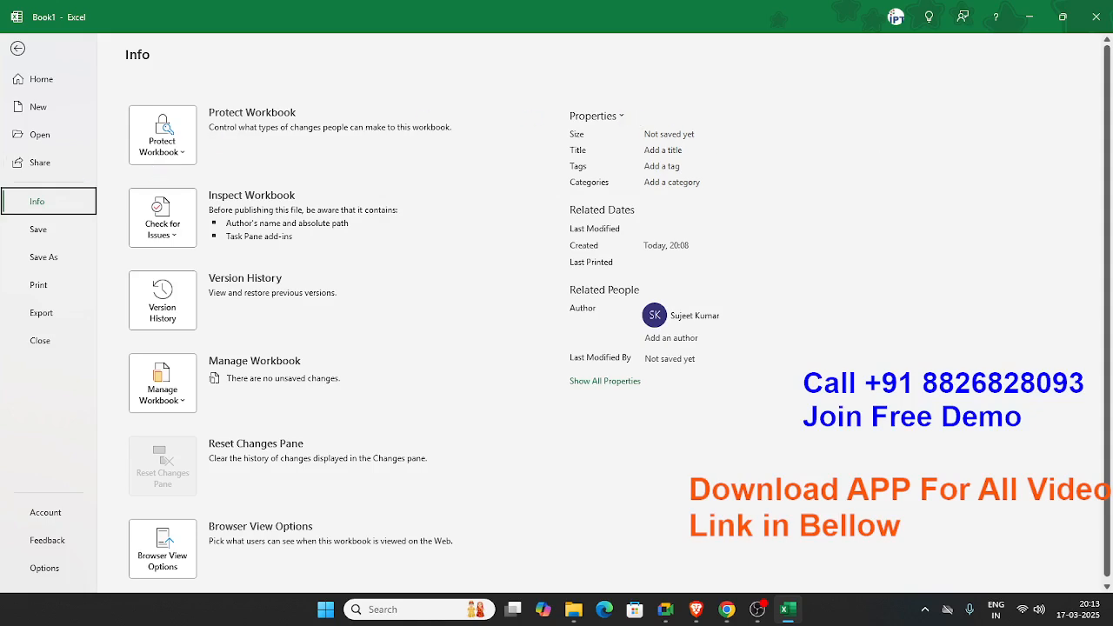
pyautogui.click(727, 609)
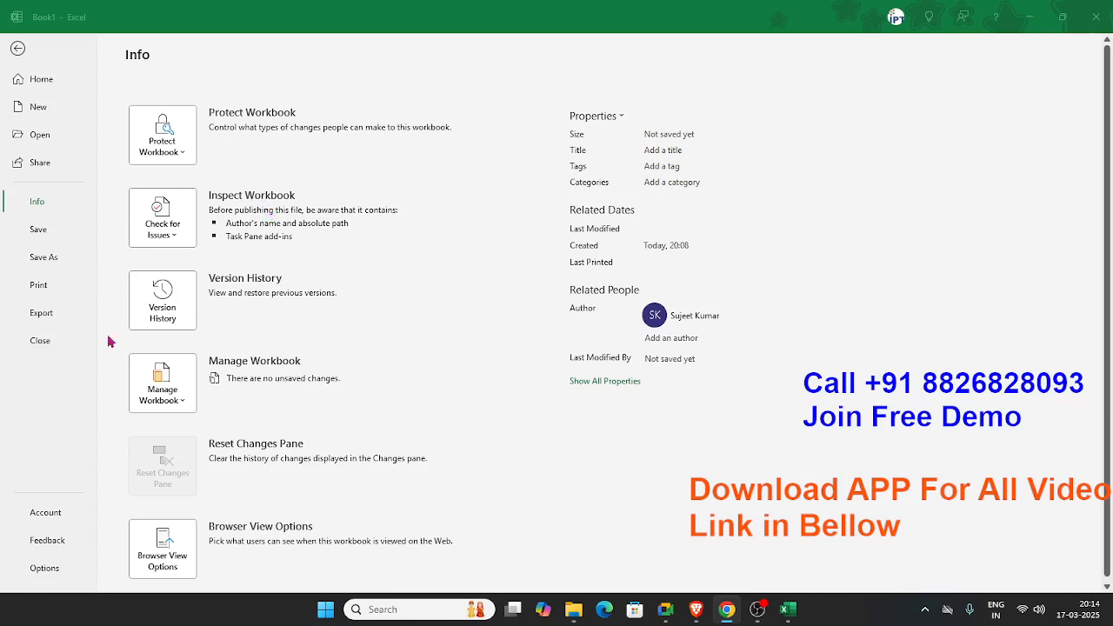
pyautogui.press('Escape')
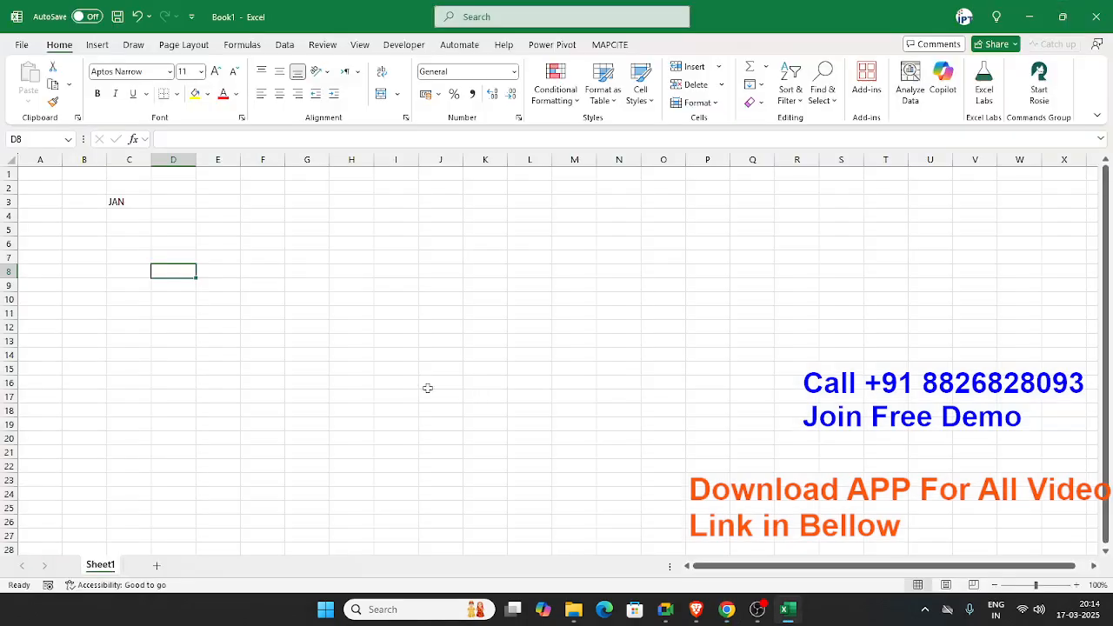
# Fill the month series from C3 down to C15.
pyautogui.click(172, 184)
pyautogui.click(128, 202)
pyautogui.moveTo(152, 209); pyautogui.dragTo(148, 377)
# Enter Sun in cell D3 and fill the weekday series down to D15.
pyautogui.click(184, 201)
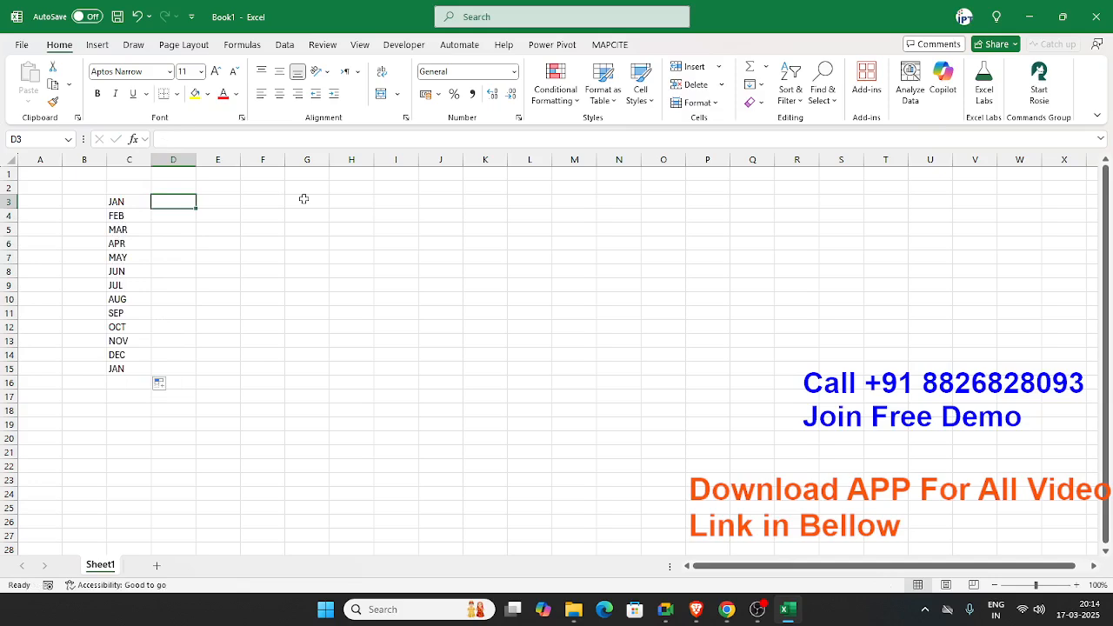
pyautogui.write('Sun')
pyautogui.click(228, 242)
pyautogui.click(184, 201)
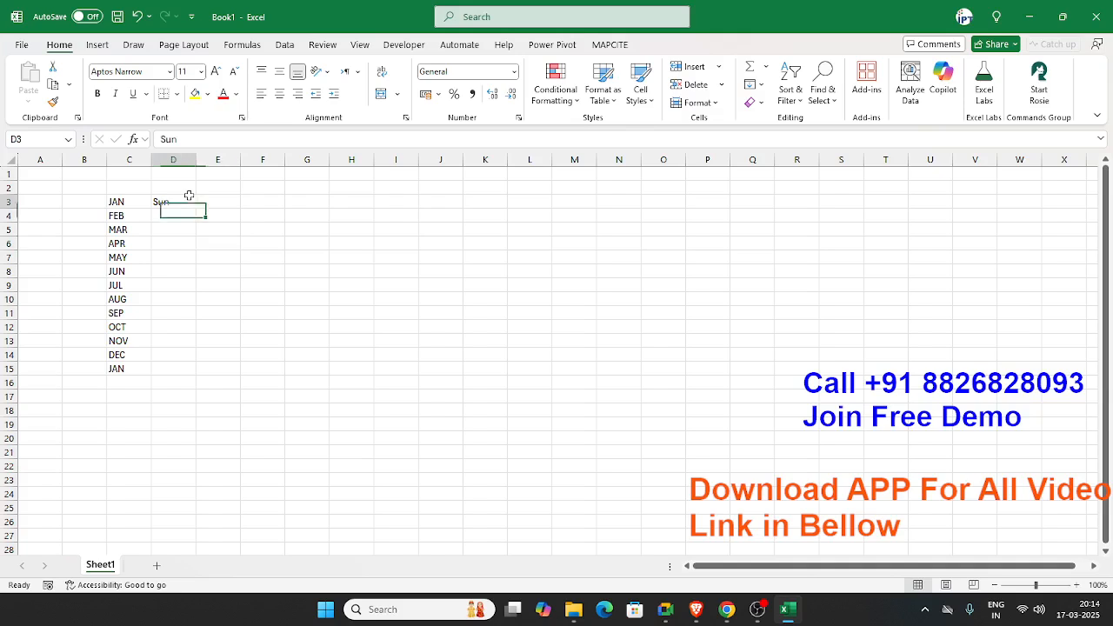
pyautogui.moveTo(197, 208); pyautogui.dragTo(197, 375)
# Enter the first name of the custom name list in cell E3 and fill the series down to E15.
pyautogui.doubleClick(220, 206)
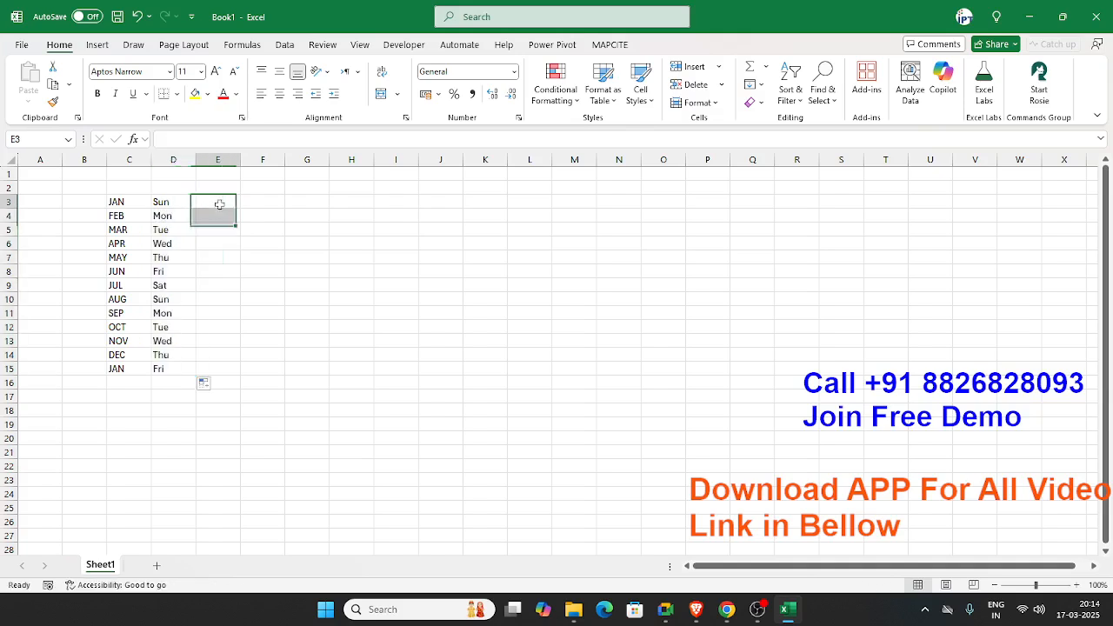
pyautogui.write('Pu')
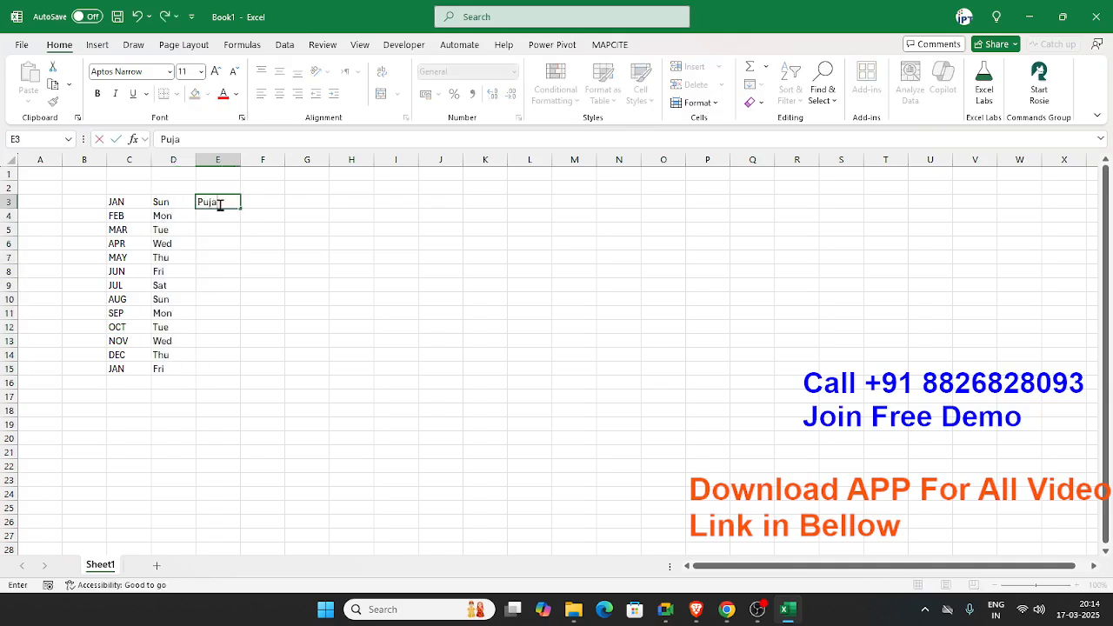
pyautogui.write('ja')
pyautogui.press('Return')
pyautogui.click(228, 203)
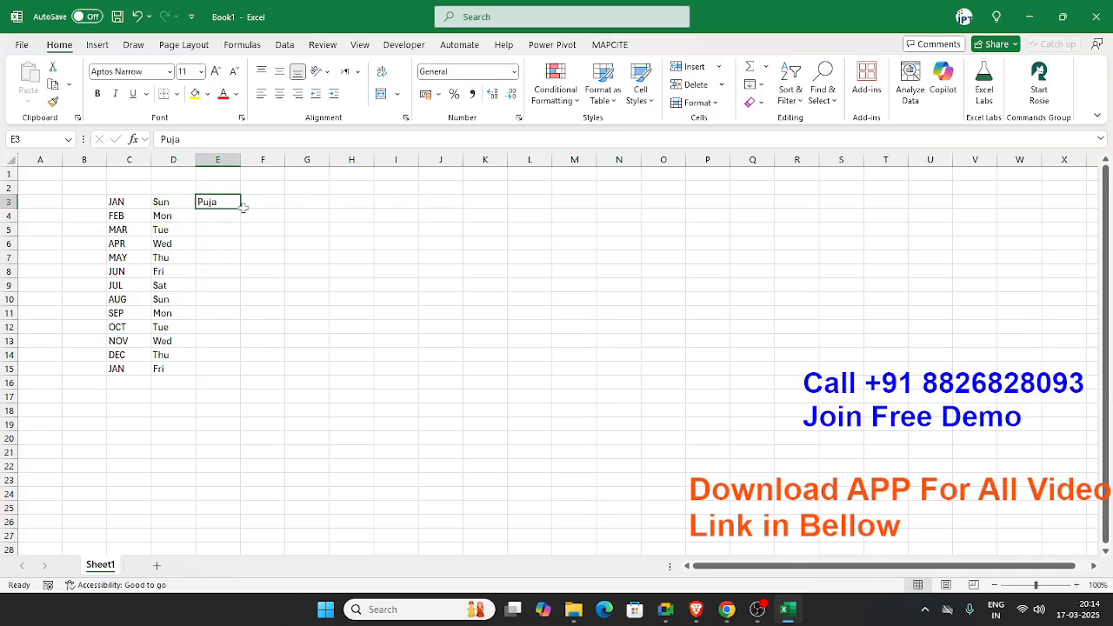
pyautogui.doubleClick(241, 207)
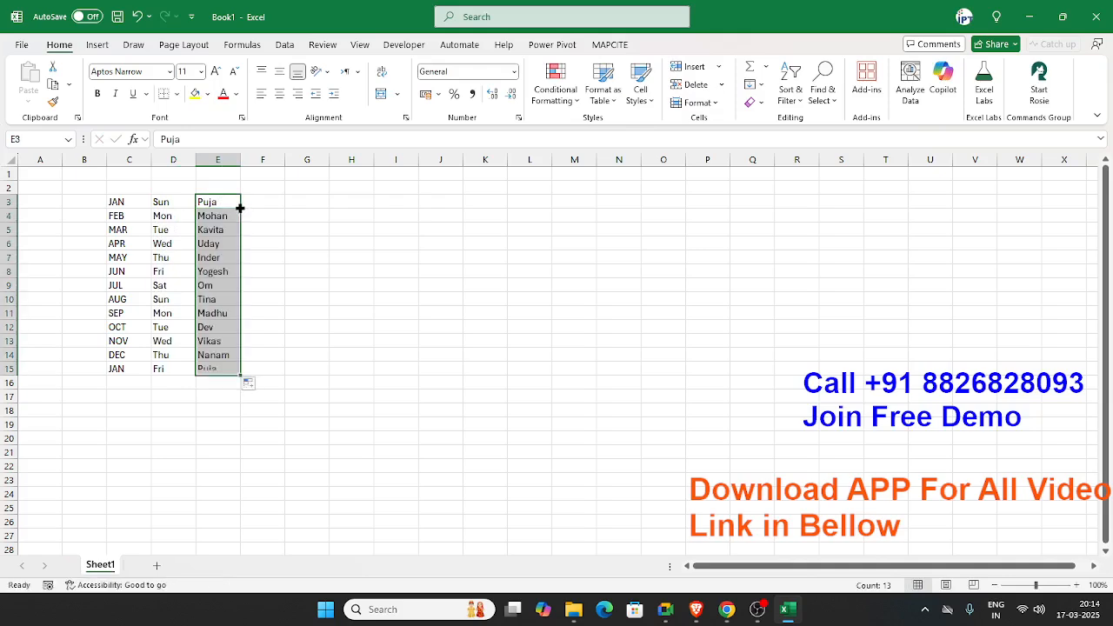
# Open the custom lists in the advanced Excel options and examine the entries of the personal name list.
pyautogui.click(78, 199)
pyautogui.click(22, 44)
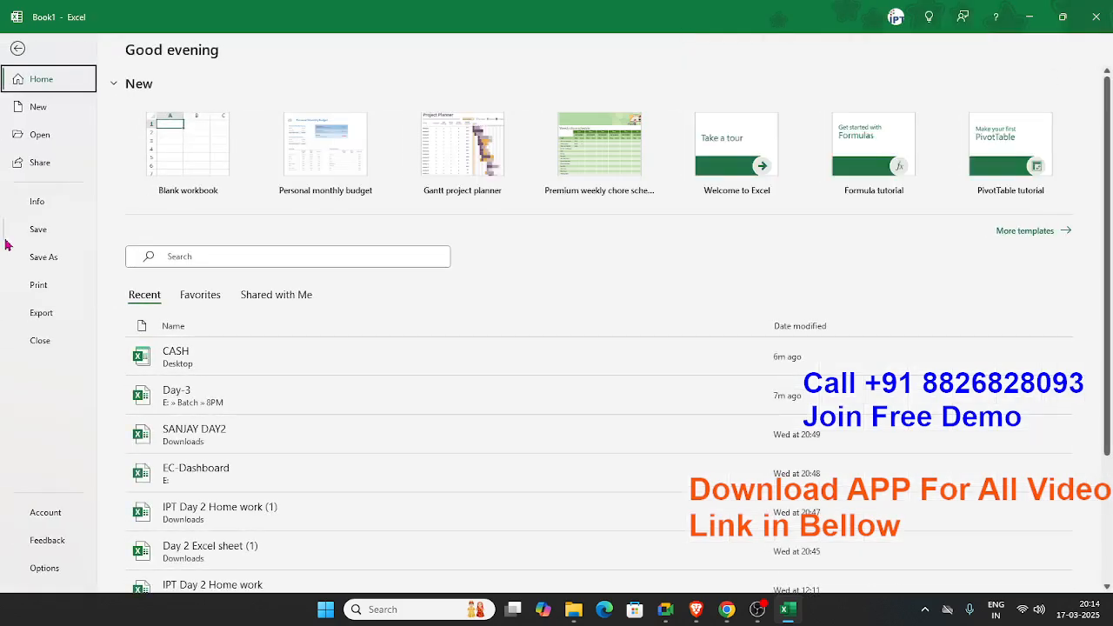
pyautogui.click(41, 569)
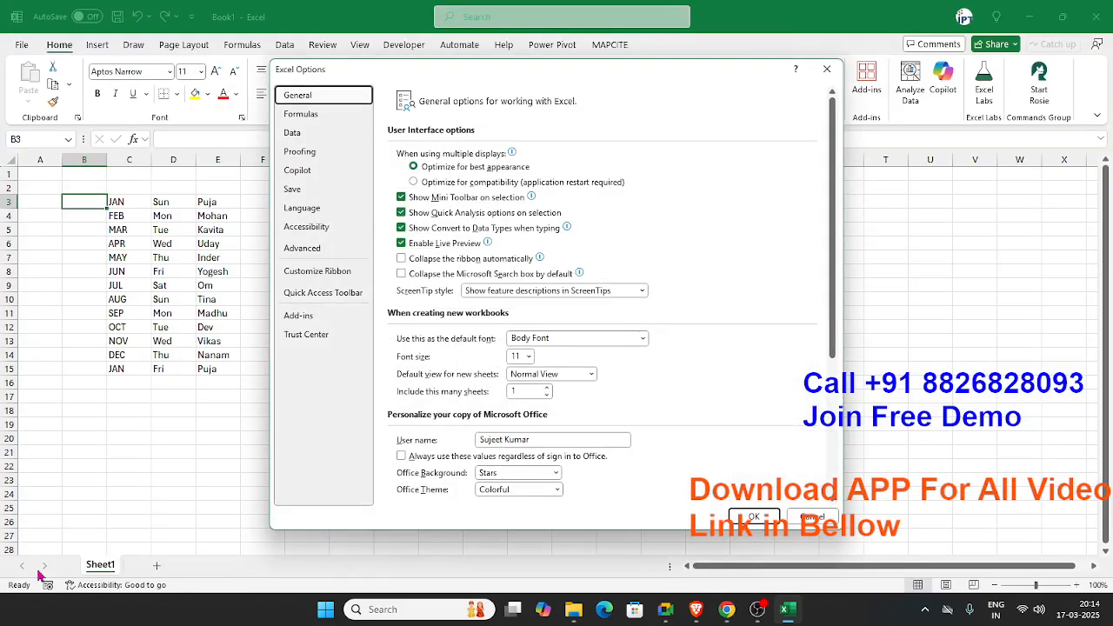
pyautogui.click(309, 252)
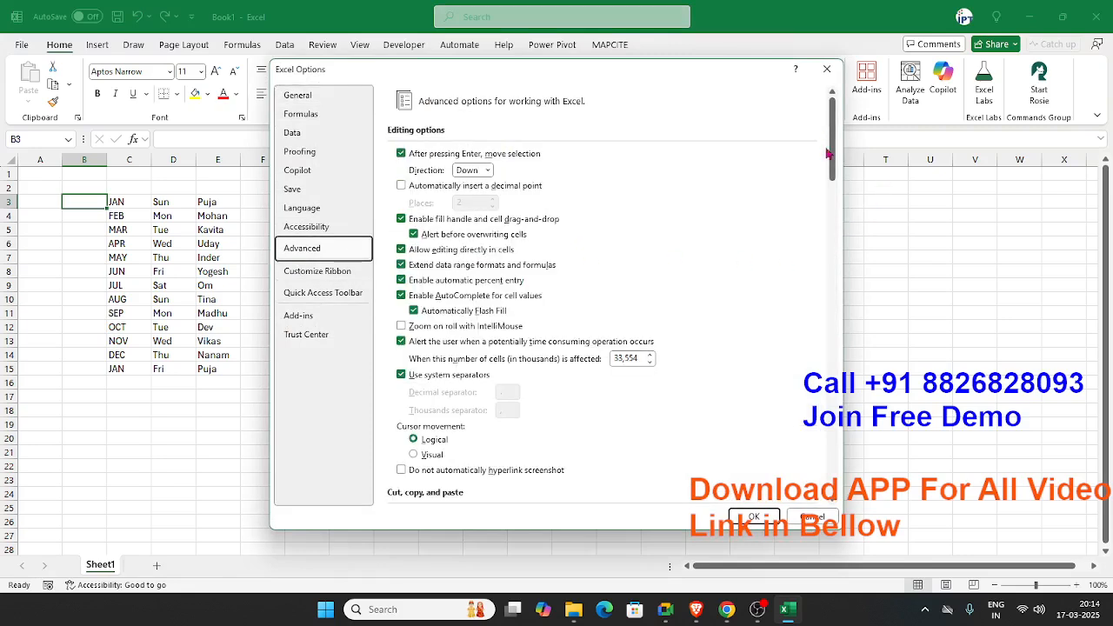
pyautogui.moveTo(830, 152); pyautogui.dragTo(848, 510)
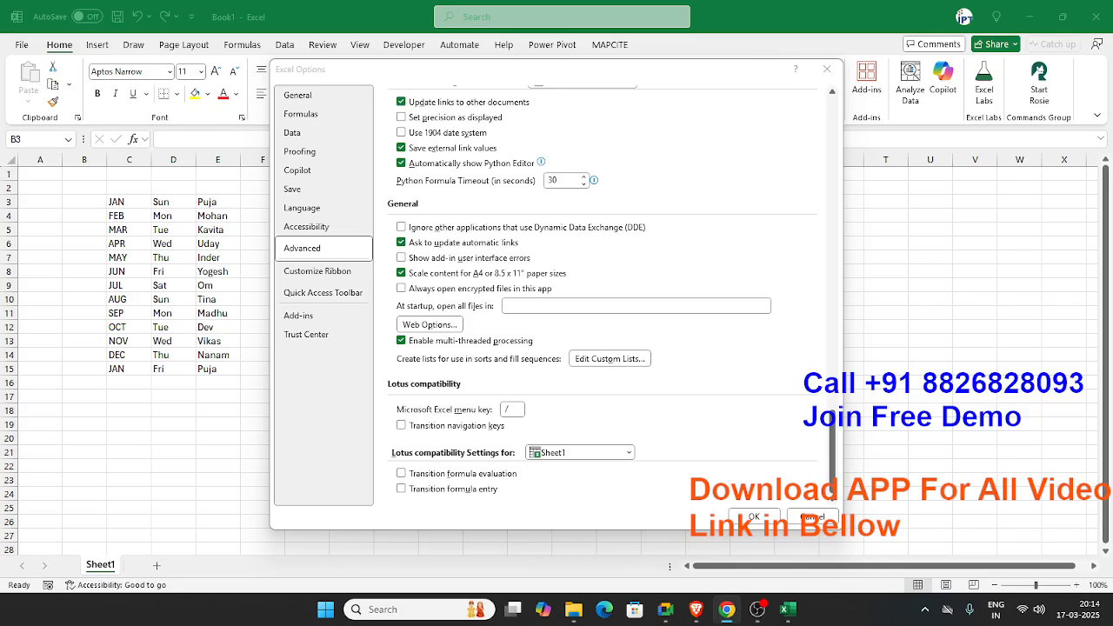
pyautogui.click(595, 358)
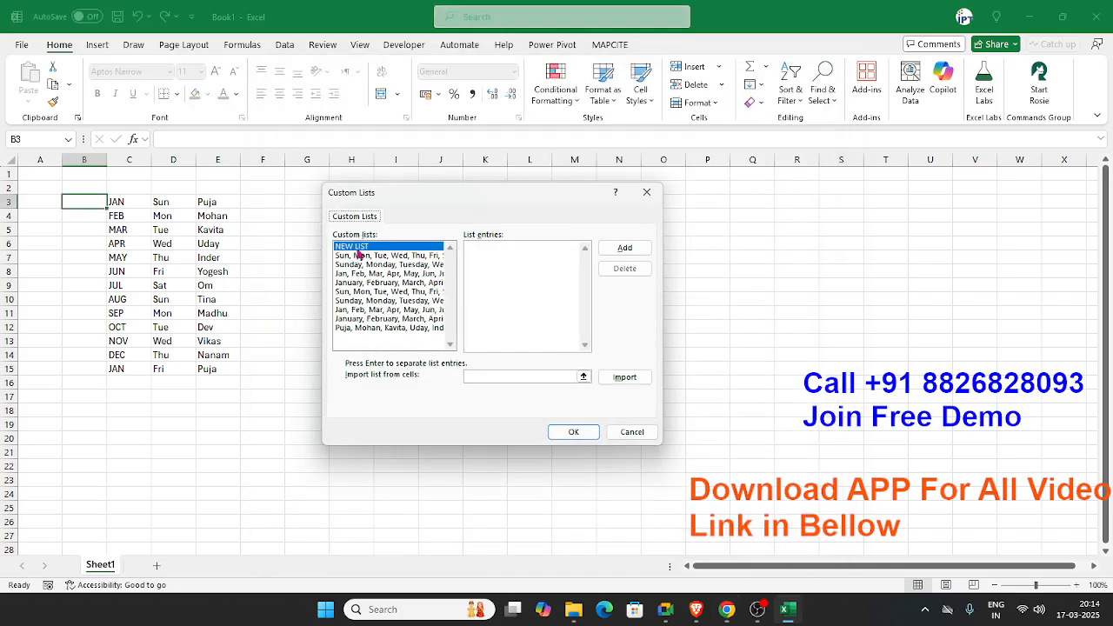
pyautogui.click(356, 330)
pyautogui.moveTo(359, 318); pyautogui.dragTo(398, 340)
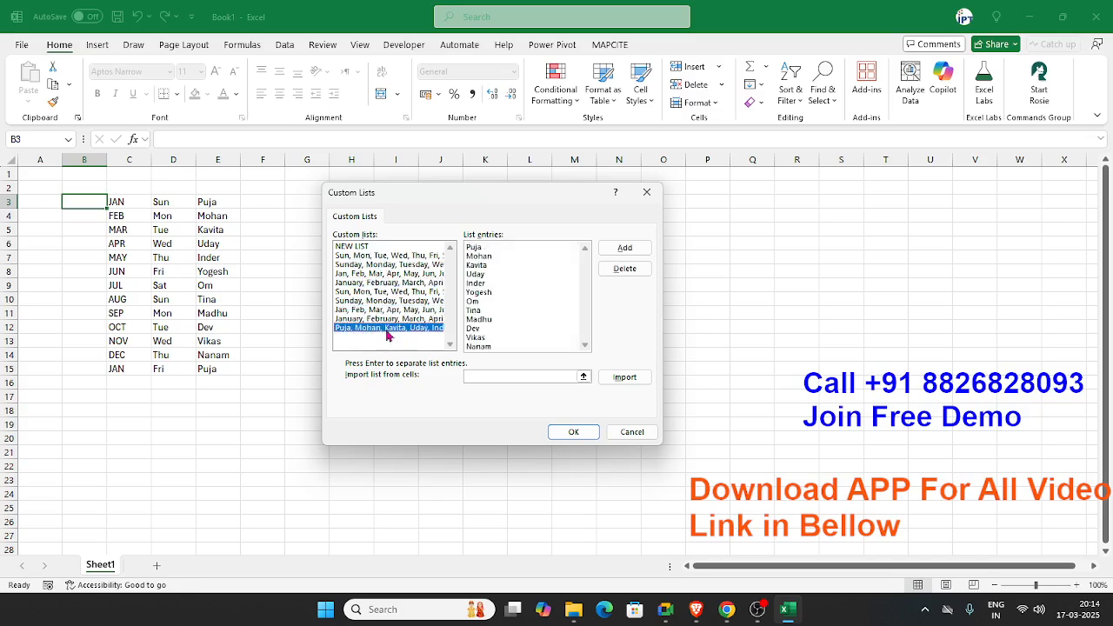
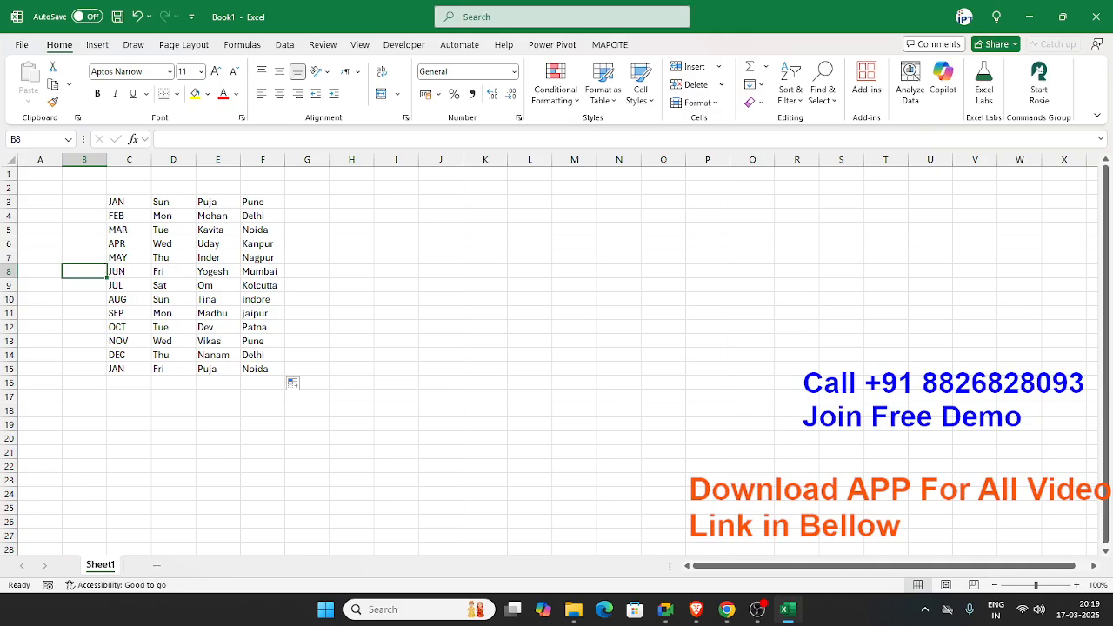
pyautogui.scroll(-4, 115, 204)
pyautogui.scroll(4, 557, 356)
pyautogui.click(727, 609)
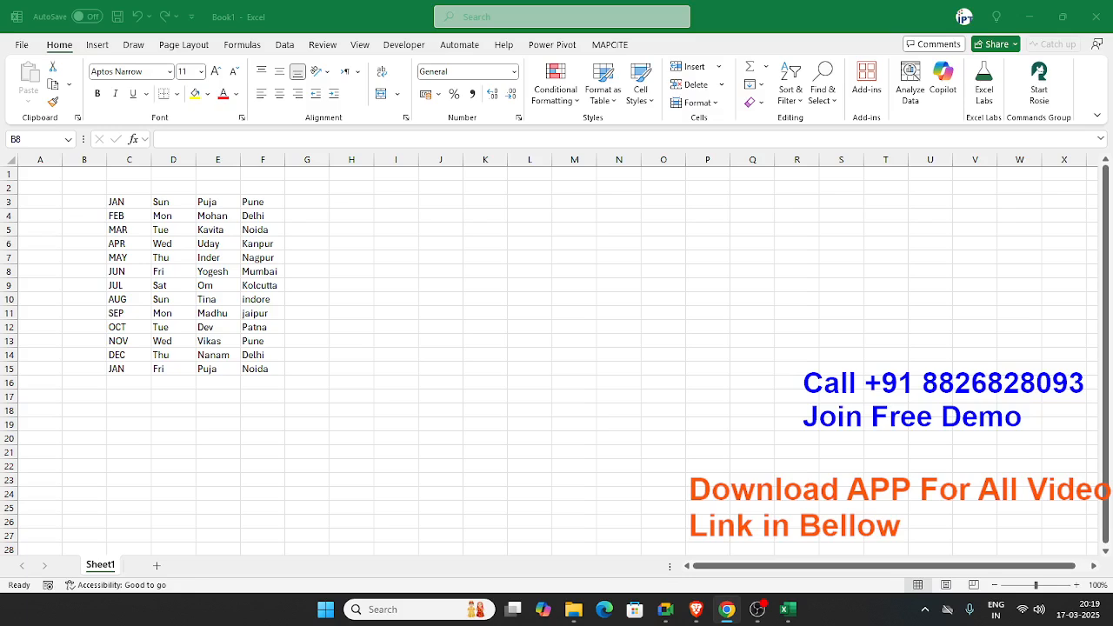
# Clear the month, weekday, name and city lists in C3:F15.
pyautogui.click(248, 263)
pyautogui.click(88, 172)
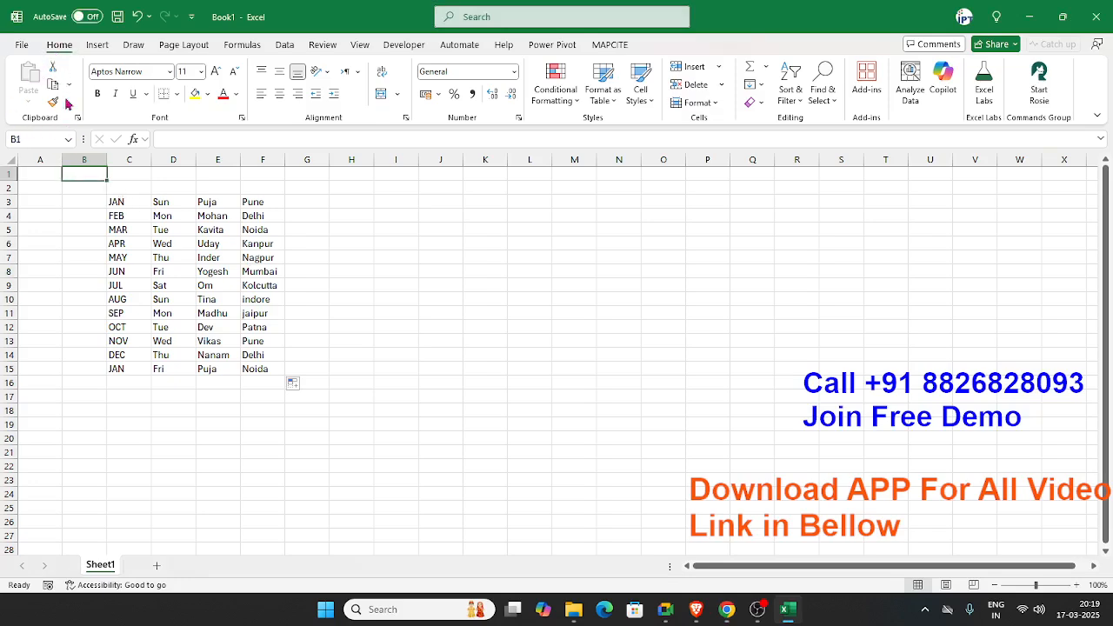
pyautogui.moveTo(114, 205); pyautogui.dragTo(253, 368)
pyautogui.press('Delete')
# Enter the heading "Nmae" in cell A1 and reselect that cell.
pyautogui.press('Up')
pyautogui.press('Left')
pyautogui.press('Left')
pyautogui.press('Up')
pyautogui.write('Nma')
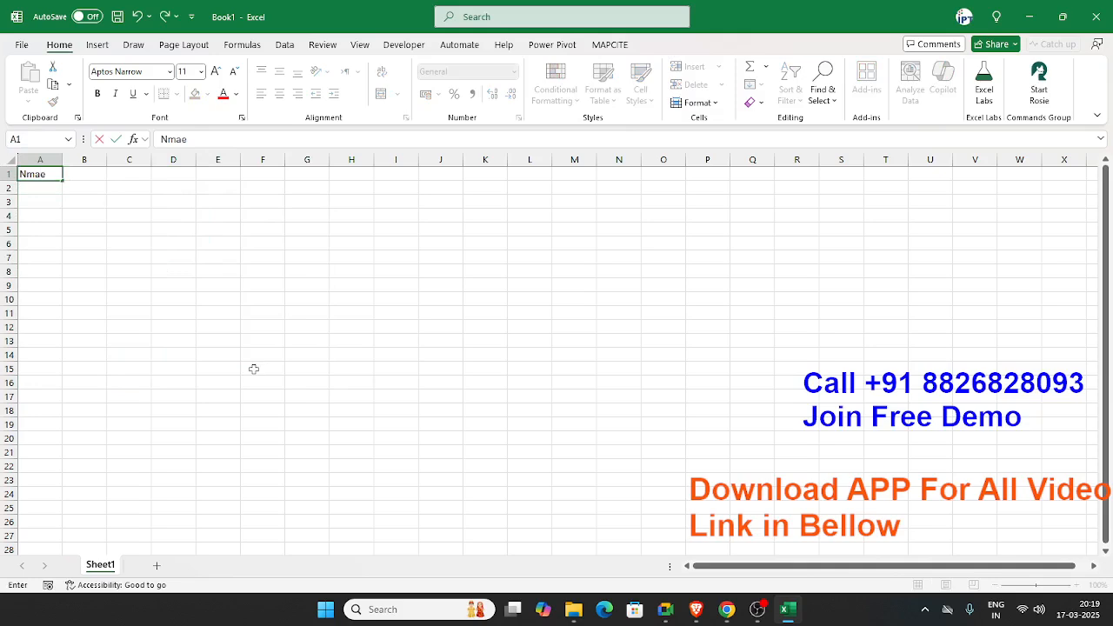
pyautogui.press('Return')
pyautogui.press('Down')
pyautogui.press('Up')
pyautogui.press('Up')
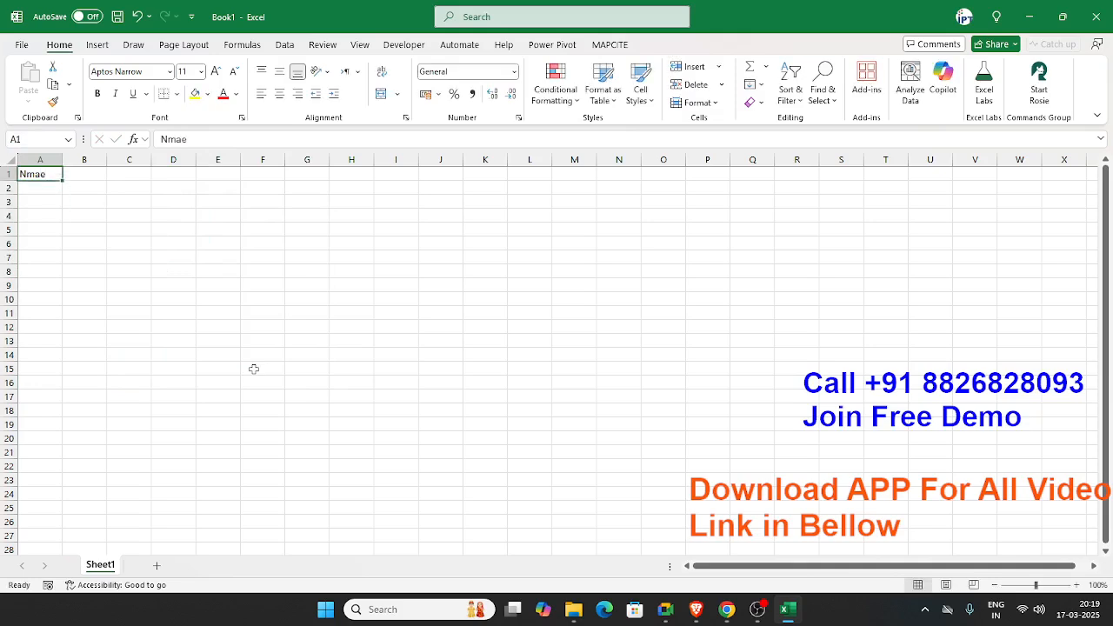
# Replace the misspelled heading in cell A1 with "Name".
pyautogui.write('Anm===')
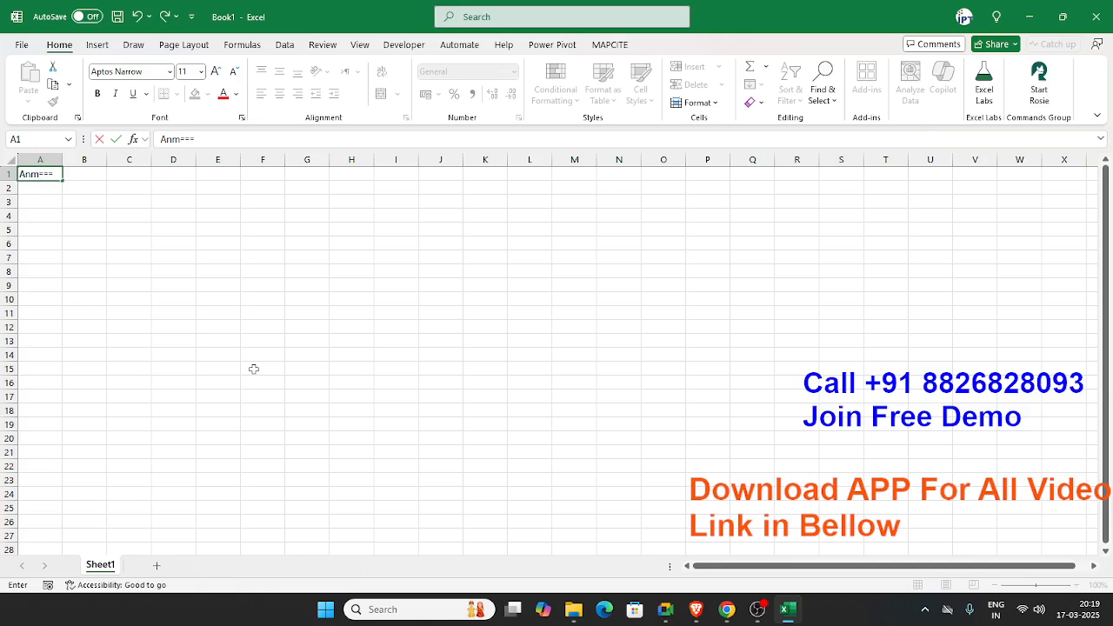
pyautogui.press('BackSpace')
pyautogui.press('BackSpace')
pyautogui.press('BackSpace')
pyautogui.press('BackSpace')
pyautogui.press('BackSpace')
pyautogui.press('BackSpace')
pyautogui.write('Name')
pyautogui.press('Return')
pyautogui.press('Up')
pyautogui.press('Right')
pyautogui.write('Pu')
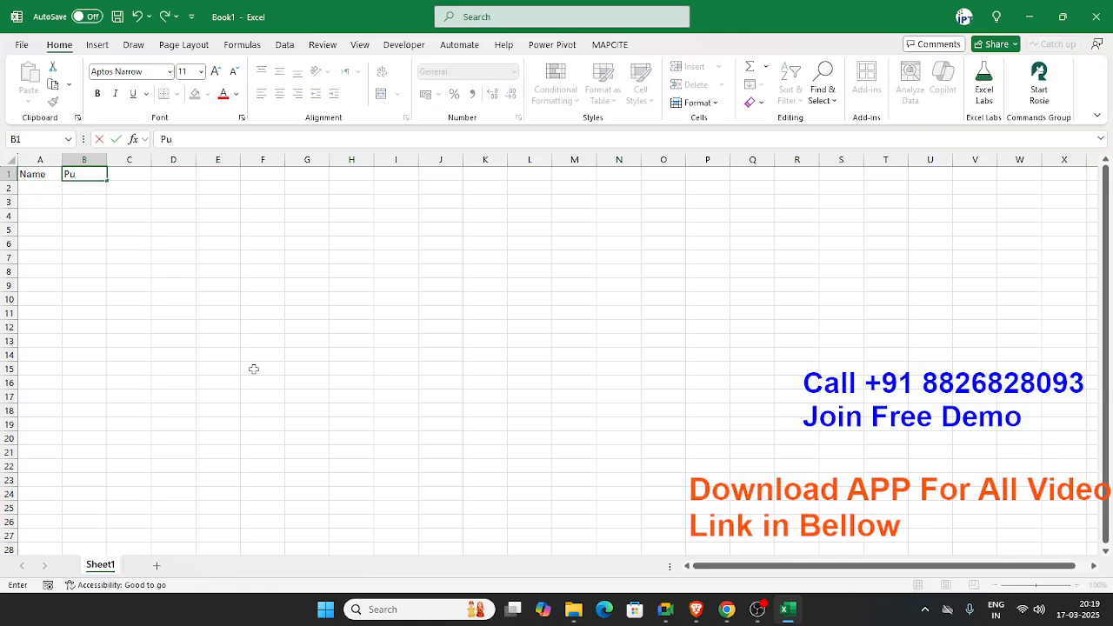
pyautogui.press('BackSpace')
pyautogui.press('BackSpace')
pyautogui.press('Return')
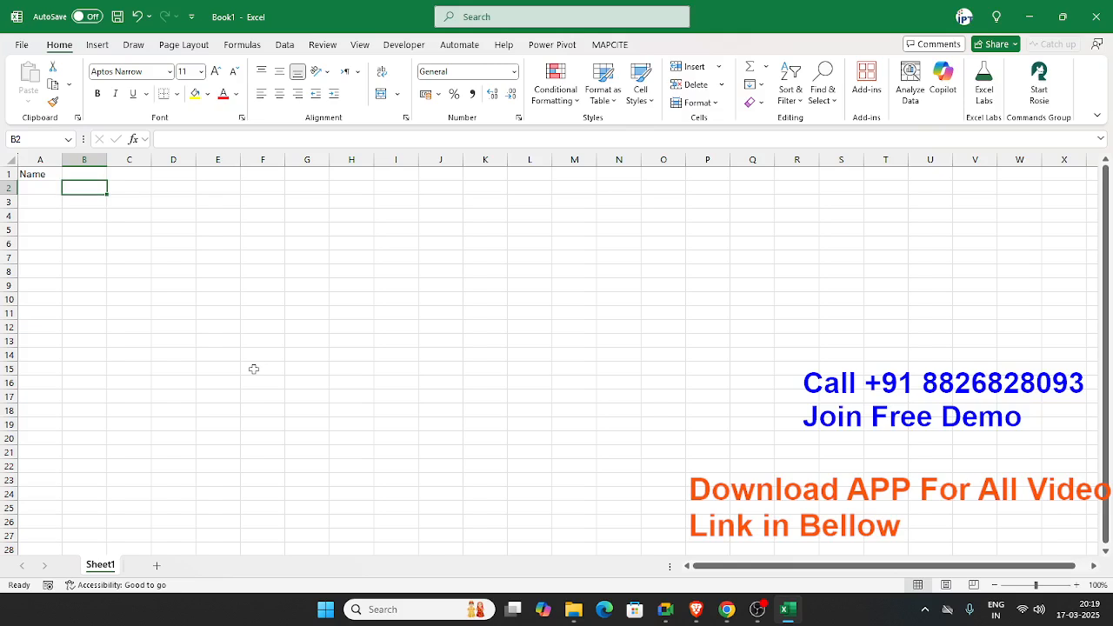
# Enter the first name of the custom name list in cell A2 and fill the series down to A13.
pyautogui.press('Left')
pyautogui.write('Puja')
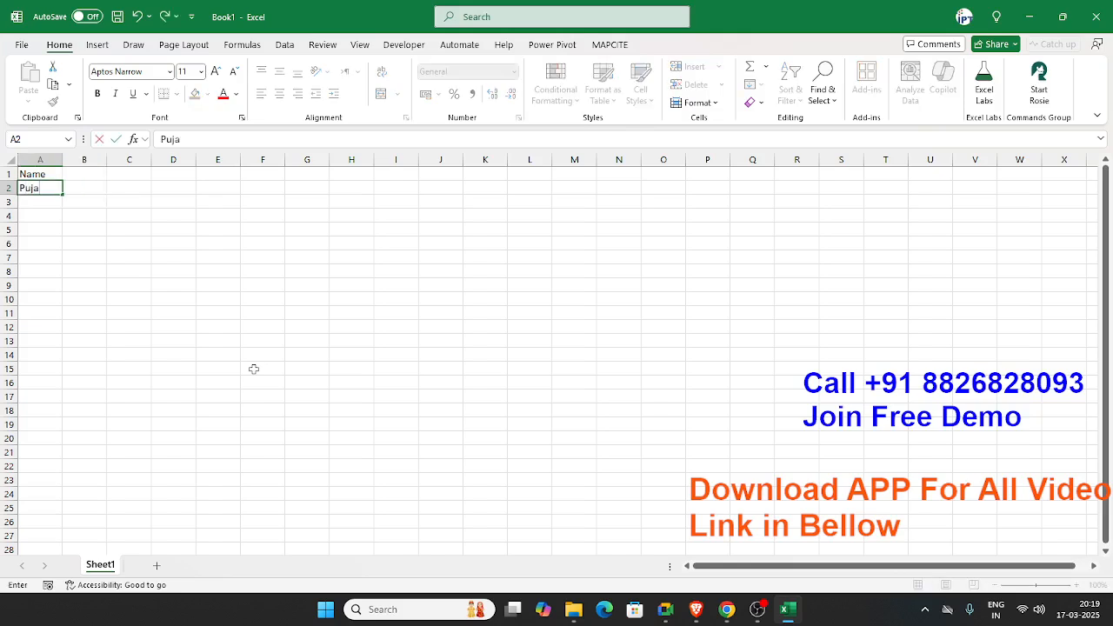
pyautogui.click(112, 231)
pyautogui.click(41, 189)
pyautogui.moveTo(63, 195); pyautogui.dragTo(64, 341)
# Enter the month heading JAN in cell B1 and fill the series across to JUN in G1.
pyautogui.click(87, 171)
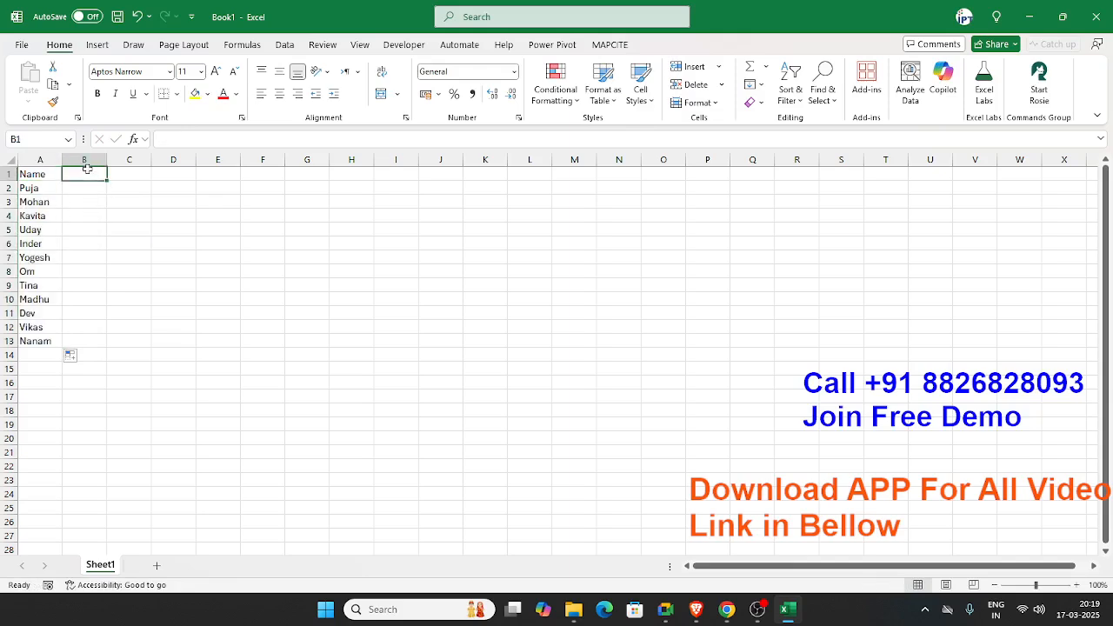
pyautogui.write('JAN')
pyautogui.press('Return')
pyautogui.click(100, 176)
pyautogui.moveTo(103, 180); pyautogui.dragTo(324, 184)
# Enter =RANDBETWEEN(10,90) in cell B2 and fill the formula down the JAN column to B13.
pyautogui.click(87, 195)
pyautogui.write('=ra')
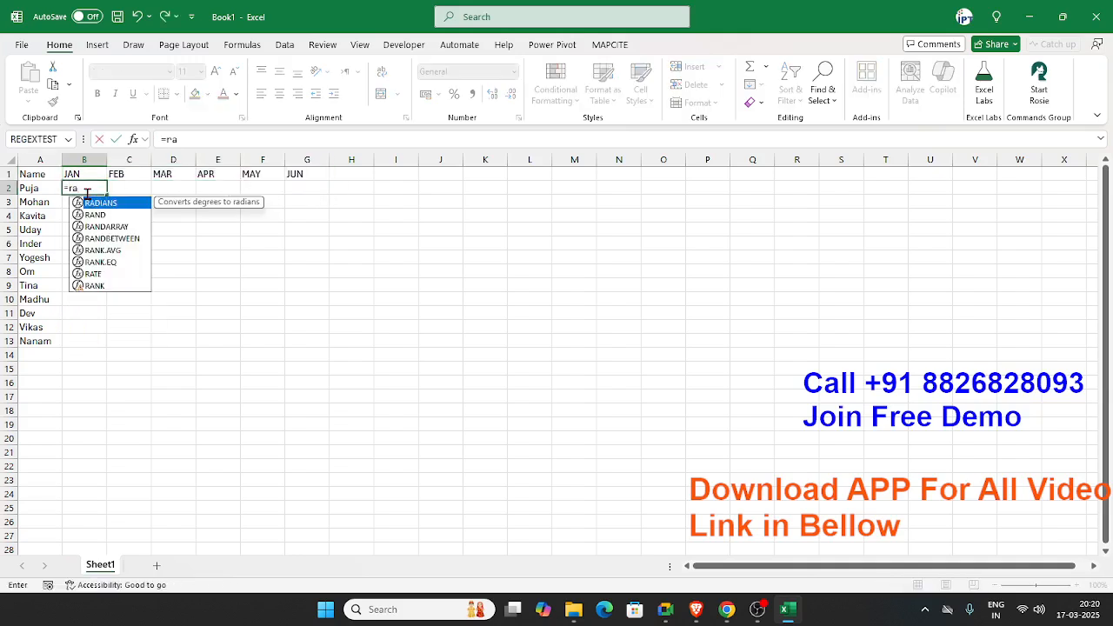
pyautogui.press('Down')
pyautogui.press('Down')
pyautogui.press('Down')
pyautogui.press('Tab')
pyautogui.write('1')
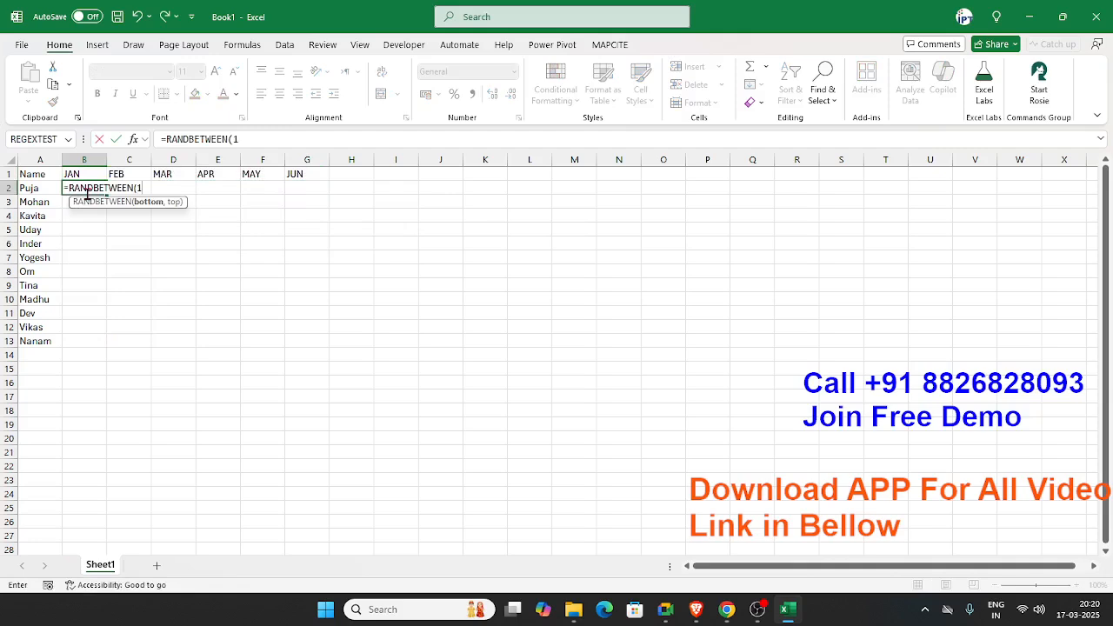
pyautogui.write('0,90)')
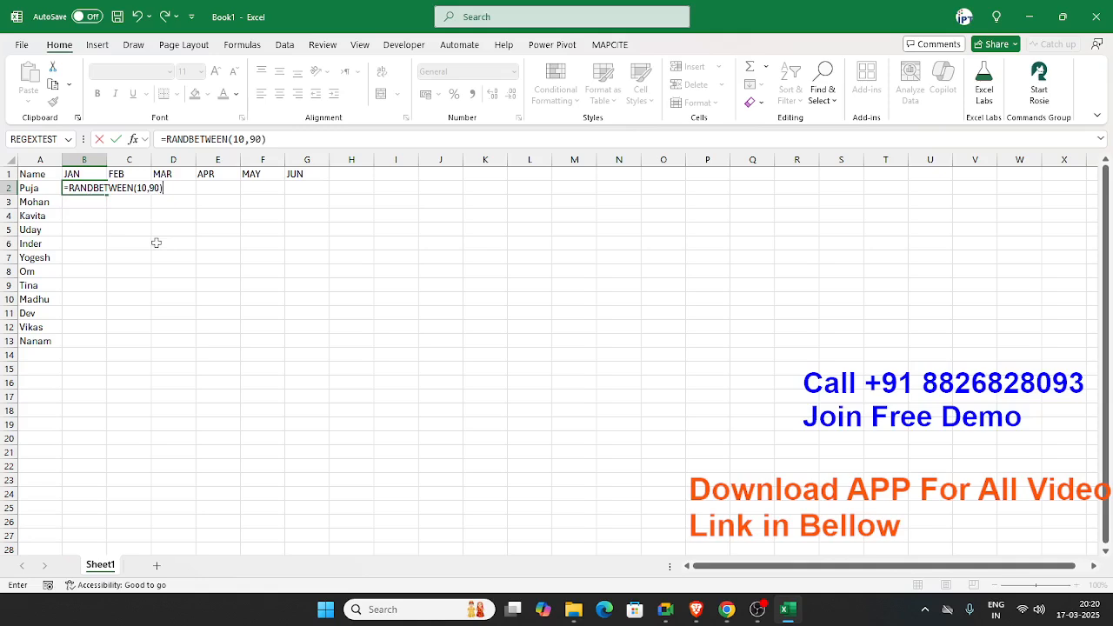
pyautogui.press('Return')
pyautogui.click(92, 190)
pyautogui.moveTo(104, 198); pyautogui.dragTo(114, 355)
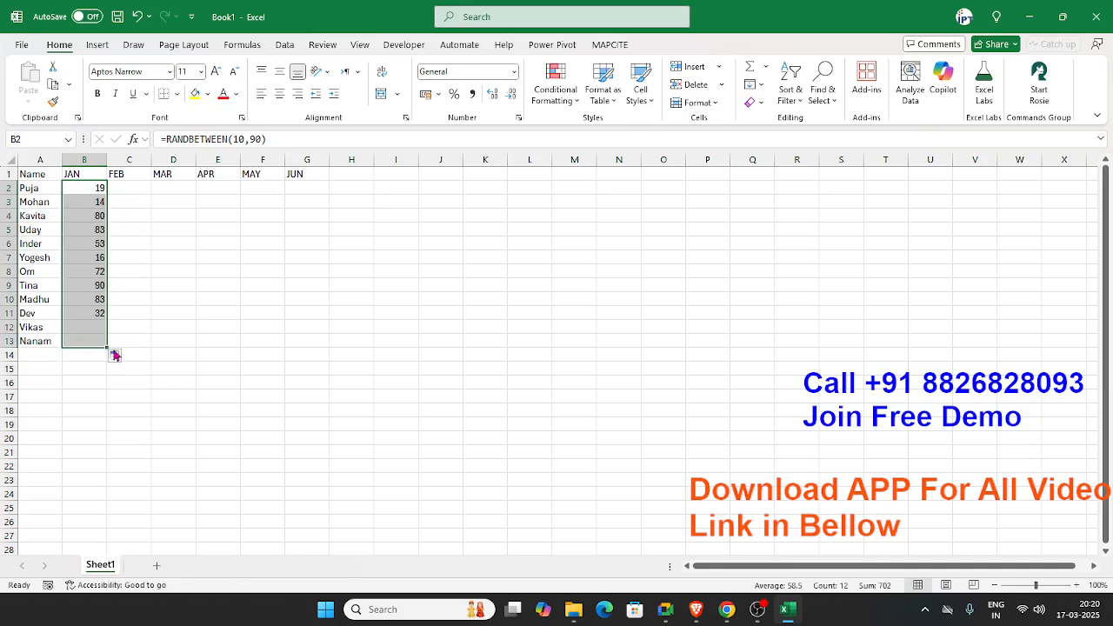
pyautogui.click(82, 298)
pyautogui.click(102, 258)
pyautogui.click(92, 230)
# Enter the formula =B2*120% in cell C2 under the FEB heading.
pyautogui.click(121, 188)
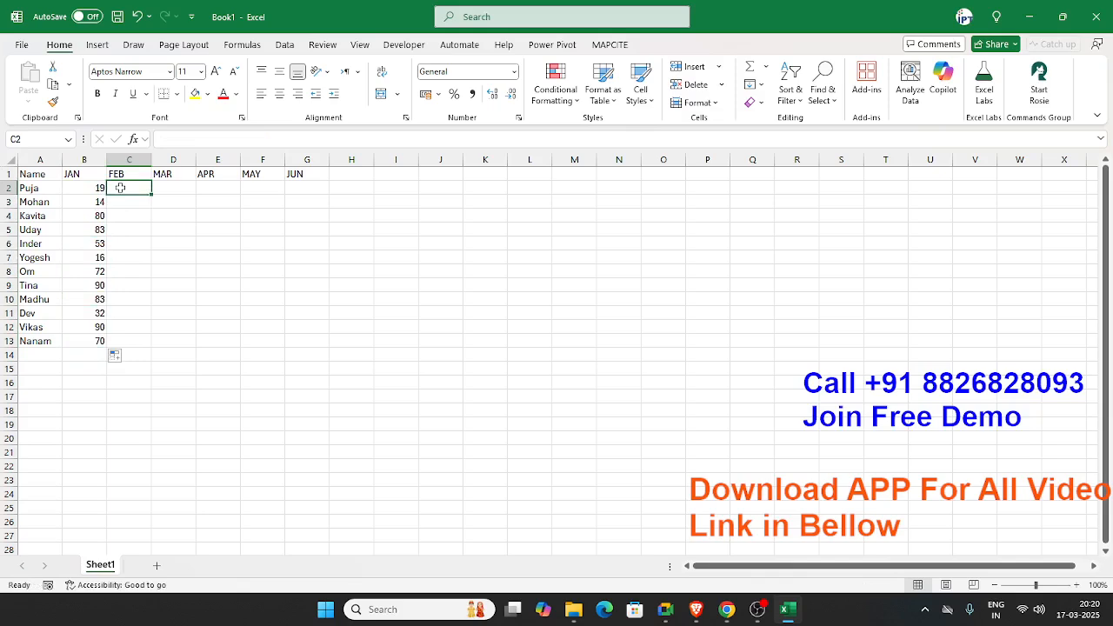
pyautogui.write('=B2+')
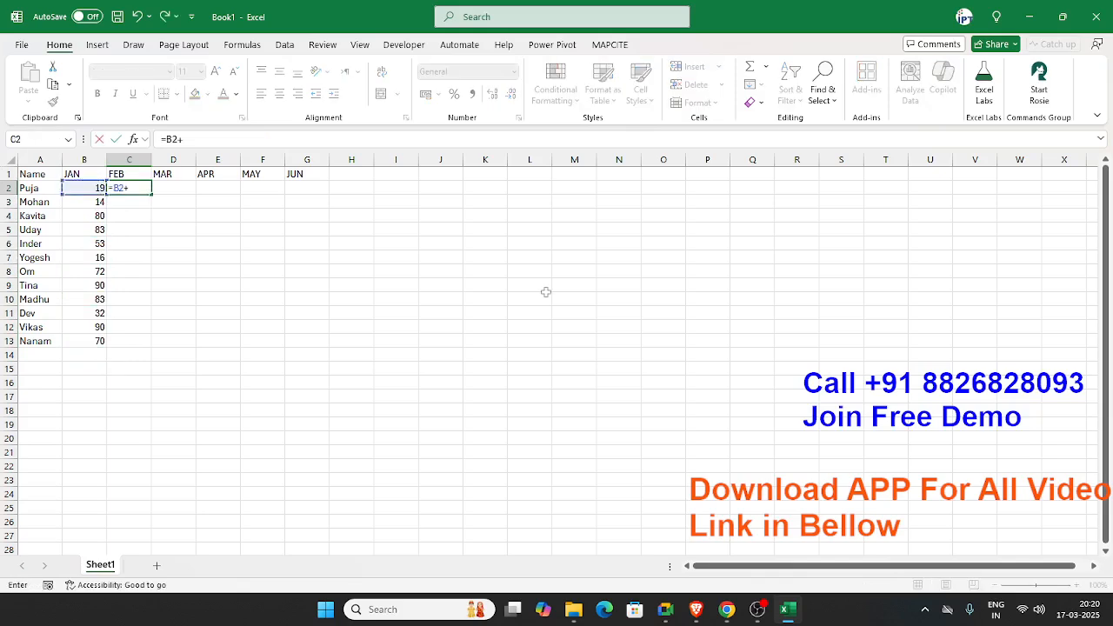
pyautogui.write('*120%')
pyautogui.press('Return')
# Fill the formula in C2 across and down the range C2:G13.
pyautogui.press('Left')
pyautogui.press('Up')
pyautogui.press('Right')
pyautogui.hotkey('shift', 'Right')
pyautogui.hotkey('shift', 'Right')
pyautogui.hotkey('shift', 'Right')
pyautogui.hotkey('shift', 'Right')
pyautogui.hotkey('shift', 'Down')
pyautogui.hotkey('shift', 'Down')
pyautogui.hotkey('shift', 'Down')
pyautogui.hotkey('shift', 'Down')
pyautogui.hotkey('shift', 'Down')
pyautogui.hotkey('shift', 'Down')
pyautogui.hotkey('shift', 'Down')
pyautogui.hotkey('shift', 'Down')
pyautogui.hotkey('shift', 'Down')
pyautogui.hotkey('shift', 'Down')
pyautogui.hotkey('shift', 'Down')
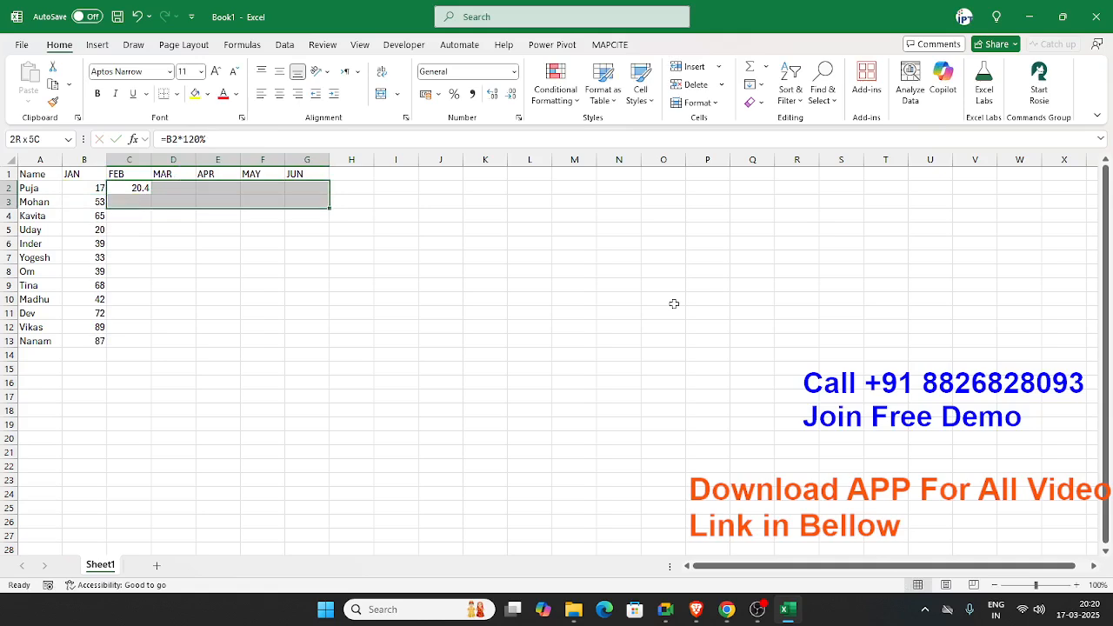
pyautogui.hotkey('ctrl', 'r')
pyautogui.hotkey('ctrl', 'd')
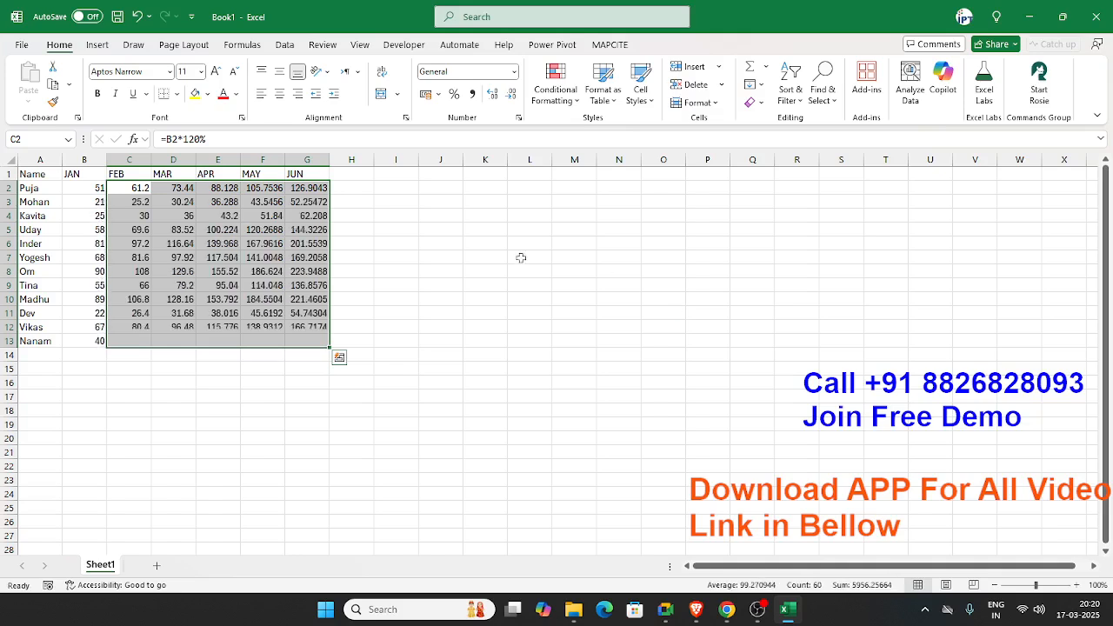
# Replace the random-number formulas in B2:B13 with their values by copying and pasting them in place as values.
pyautogui.moveTo(97, 188); pyautogui.dragTo(91, 345)
pyautogui.hotkey('ctrl', 'c')
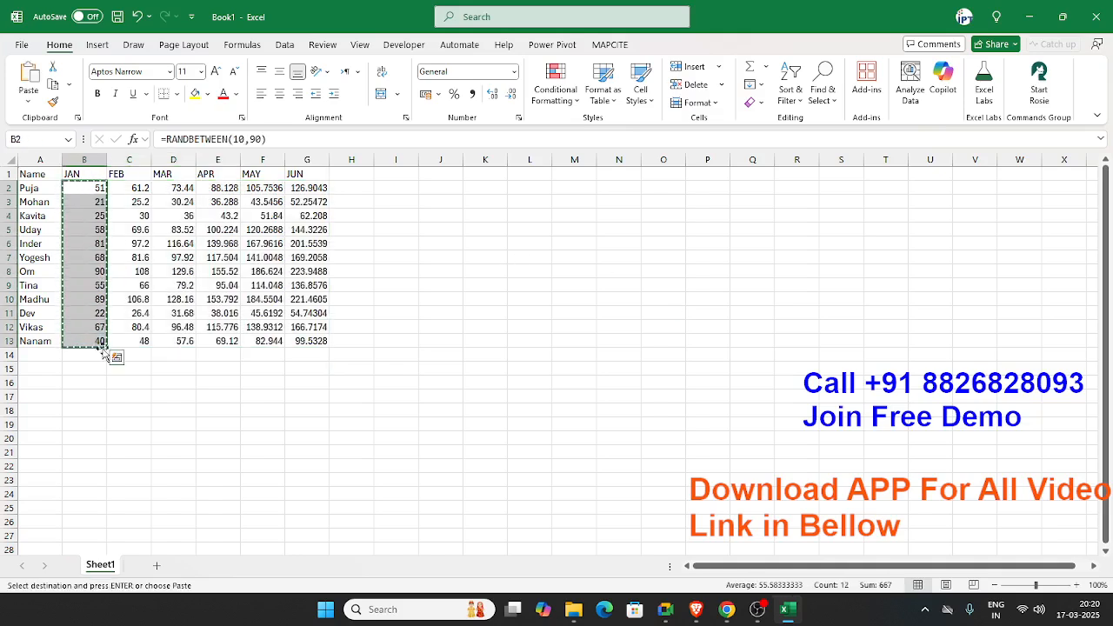
pyautogui.click(31, 104)
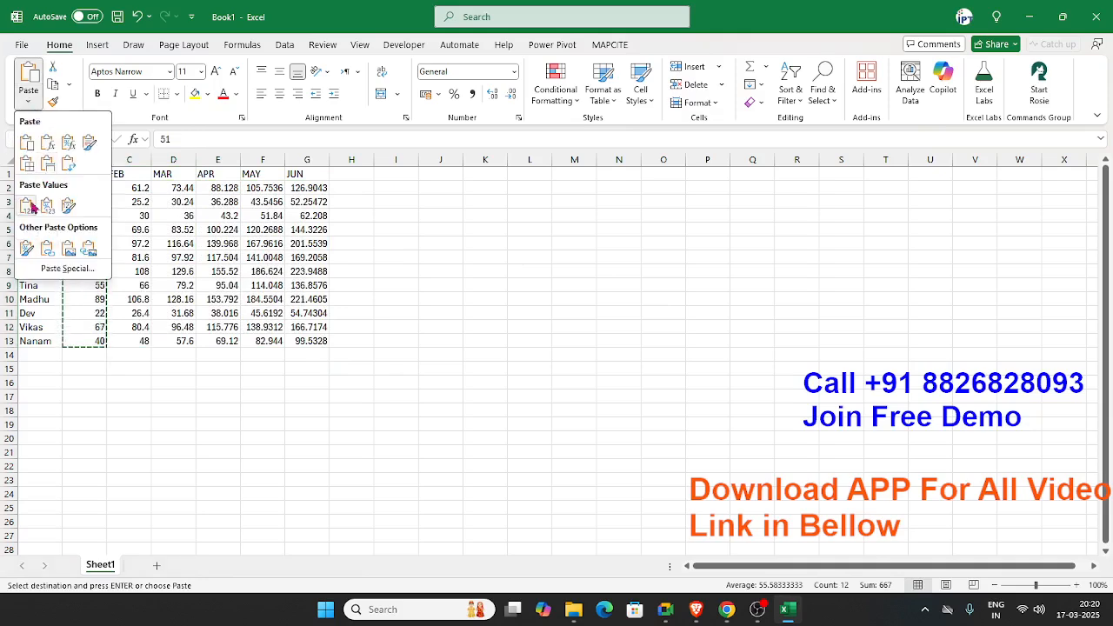
pyautogui.click(28, 202)
pyautogui.click(139, 215)
pyautogui.press('Escape')
# Format the table A1:G13 with centred text, all borders and a yellow fill.
pyautogui.moveTo(35, 174); pyautogui.dragTo(313, 341)
pyautogui.click(280, 95)
pyautogui.click(174, 97)
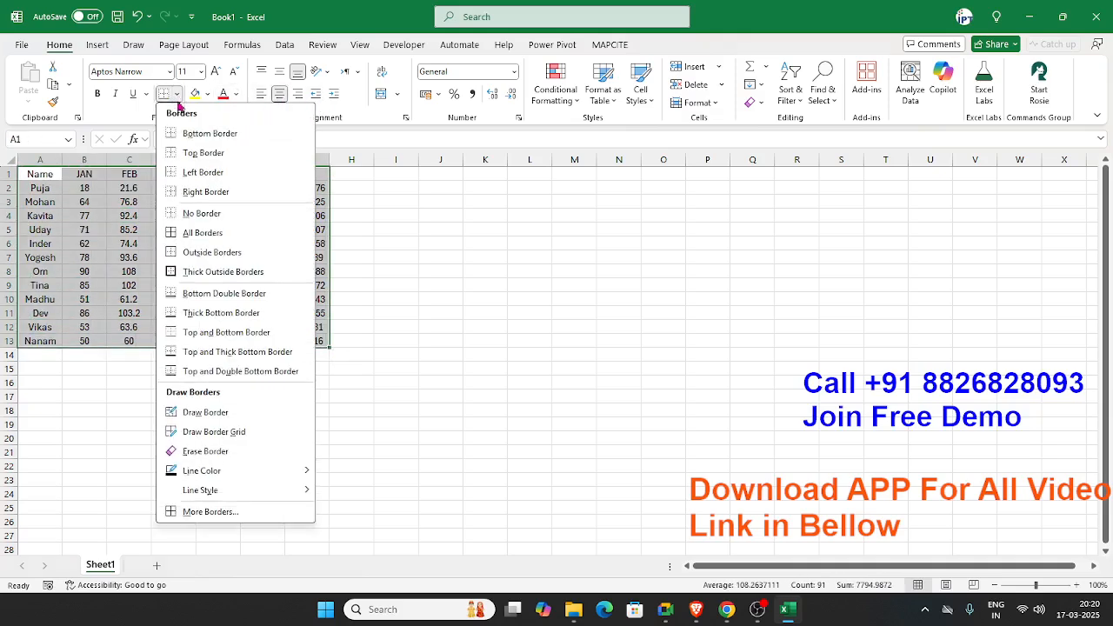
pyautogui.click(173, 232)
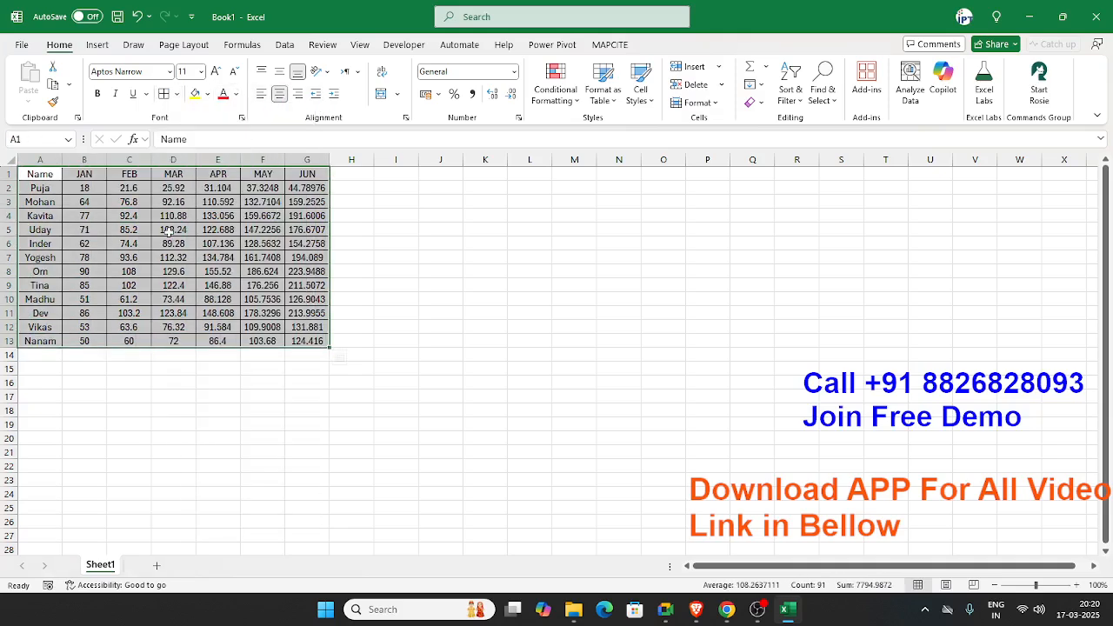
pyautogui.click(195, 93)
pyautogui.click(147, 202)
# Copy the whole formatted table in A1:G13.
pyautogui.moveTo(40, 174); pyautogui.dragTo(320, 335)
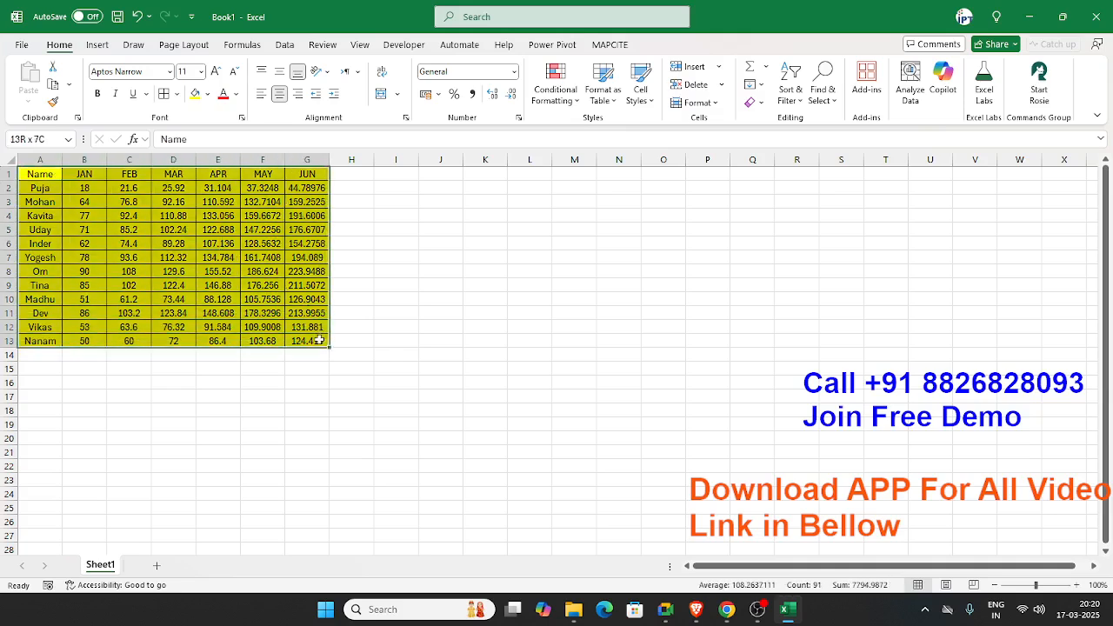
pyautogui.hotkey('ctrl', 'c')
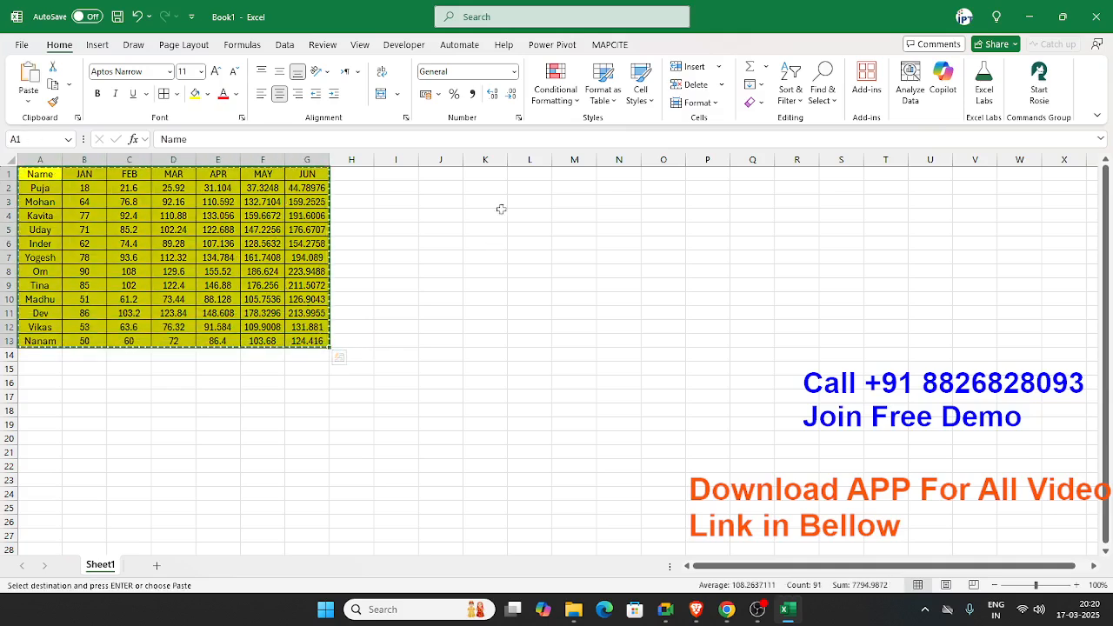
# Try a regular paste of the copied table at cell K1 and undo it.
pyautogui.click(496, 175)
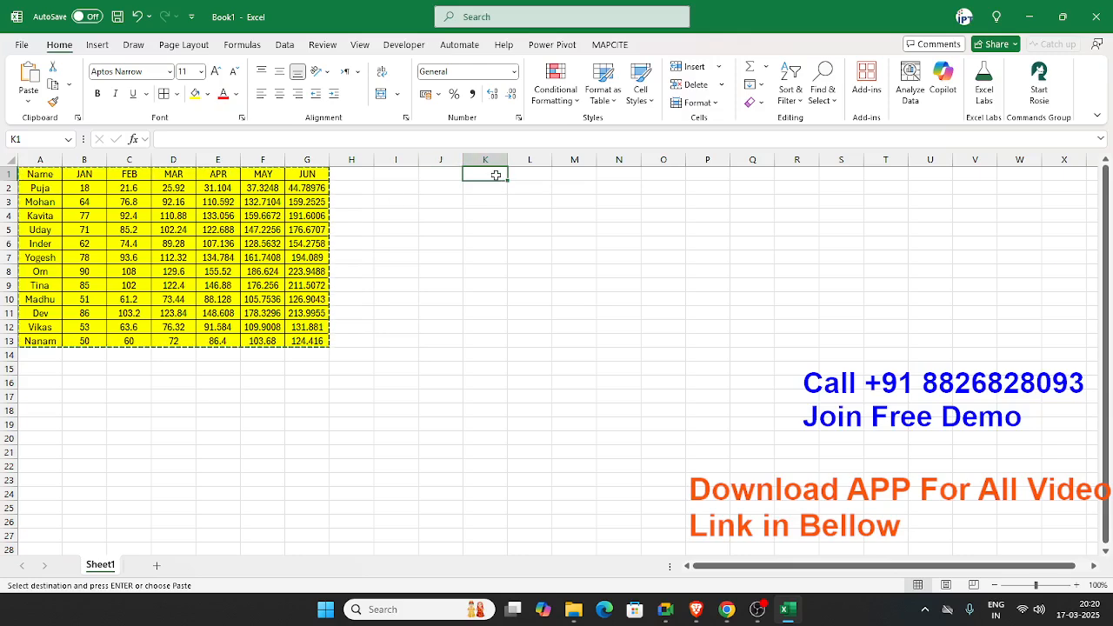
pyautogui.hotkey('ctrl', 'v')
pyautogui.scroll(-4, 557, 357)
pyautogui.scroll(4, 557, 357)
pyautogui.hotkey('alt', 'Tab')
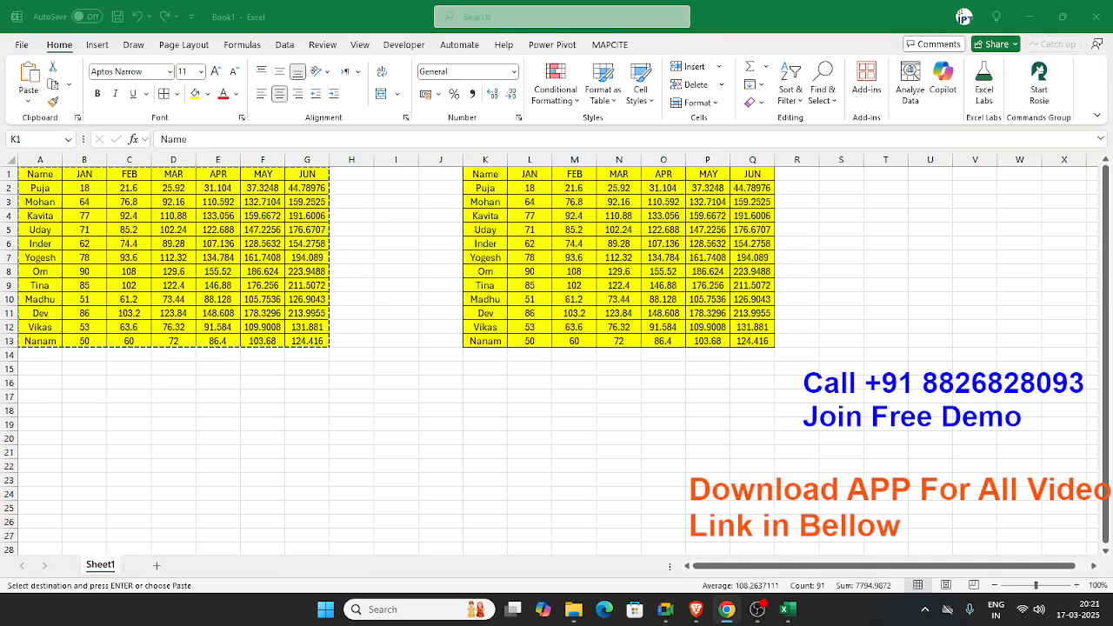
pyautogui.hotkey('alt', 'Tab')
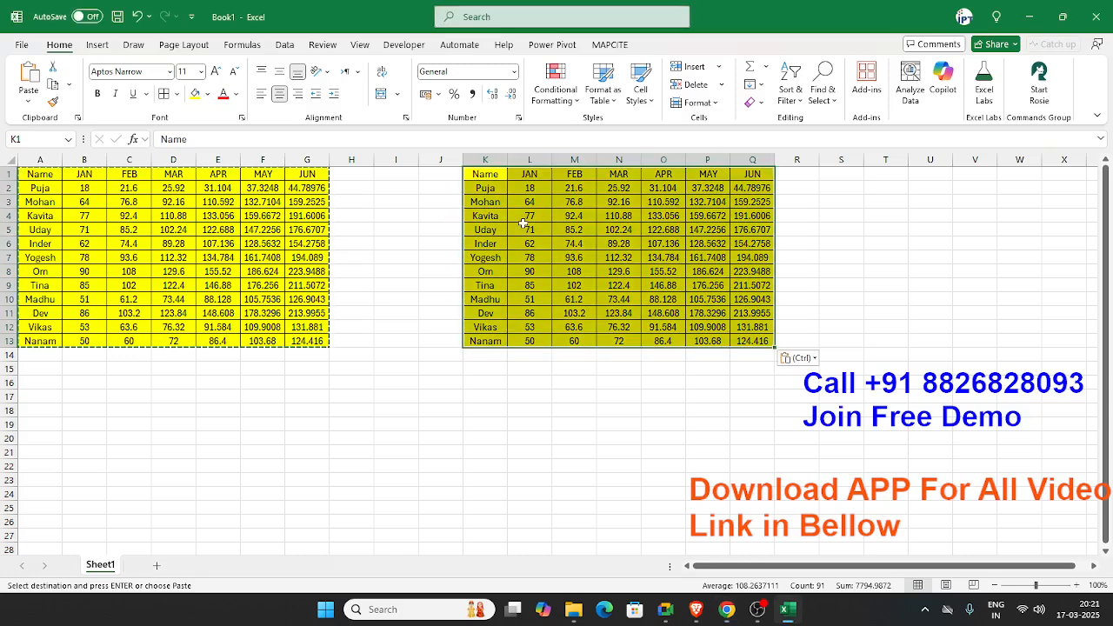
pyautogui.hotkey('ctrl', 'z')
# Paste only the formulas of the copied table at cell K1 using Paste Special.
pyautogui.click(494, 179)
pyautogui.rightClick(491, 174)
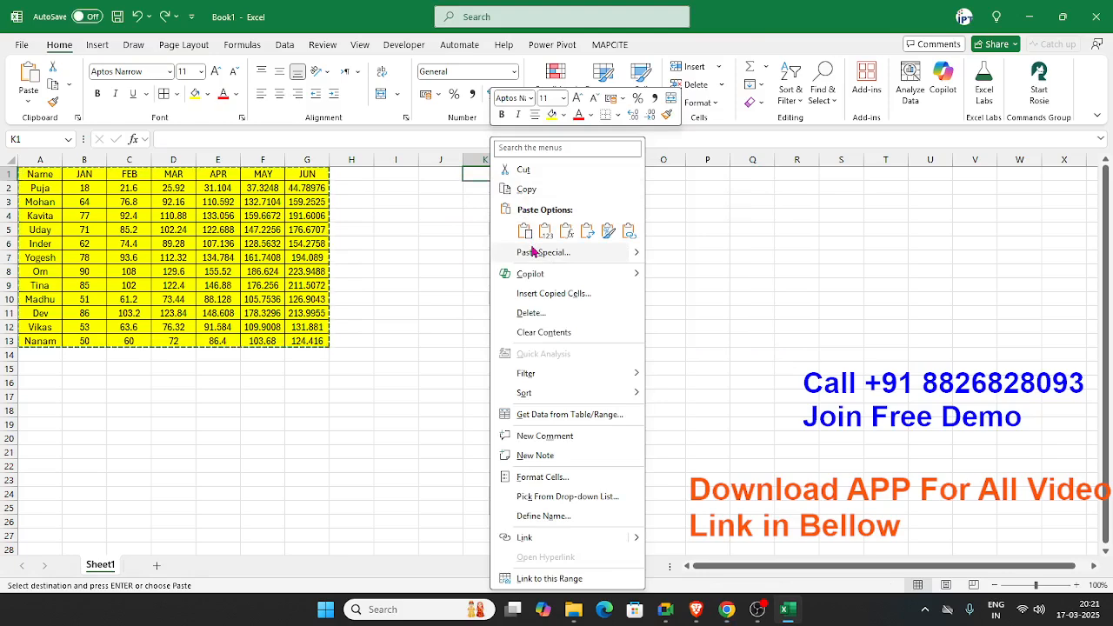
pyautogui.click(29, 99)
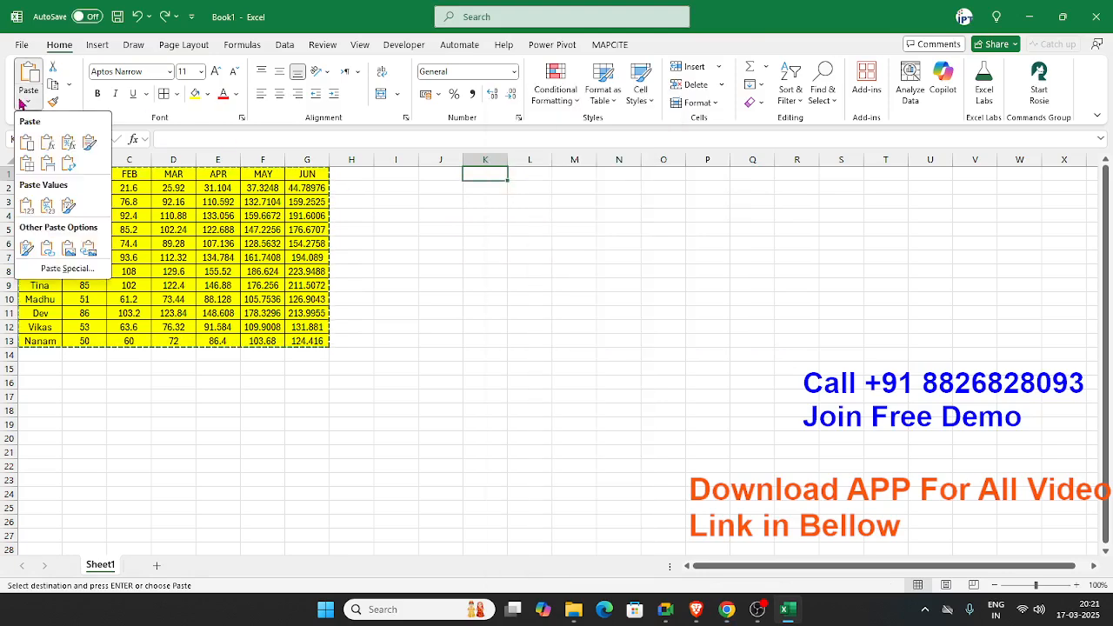
pyautogui.click(58, 272)
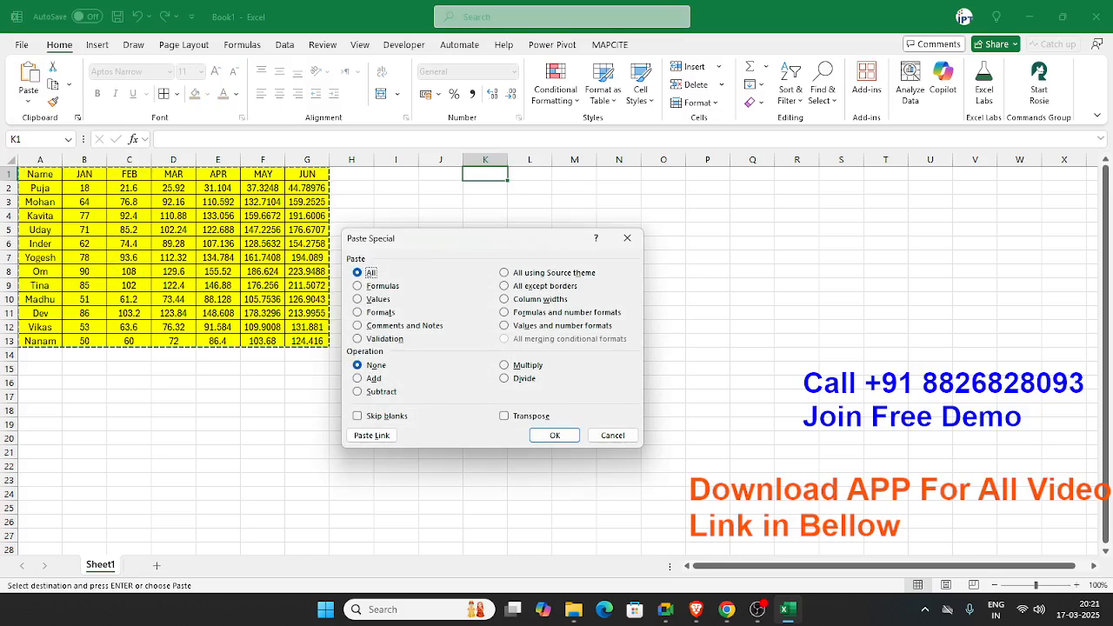
pyautogui.hotkey('alt', 'Tab')
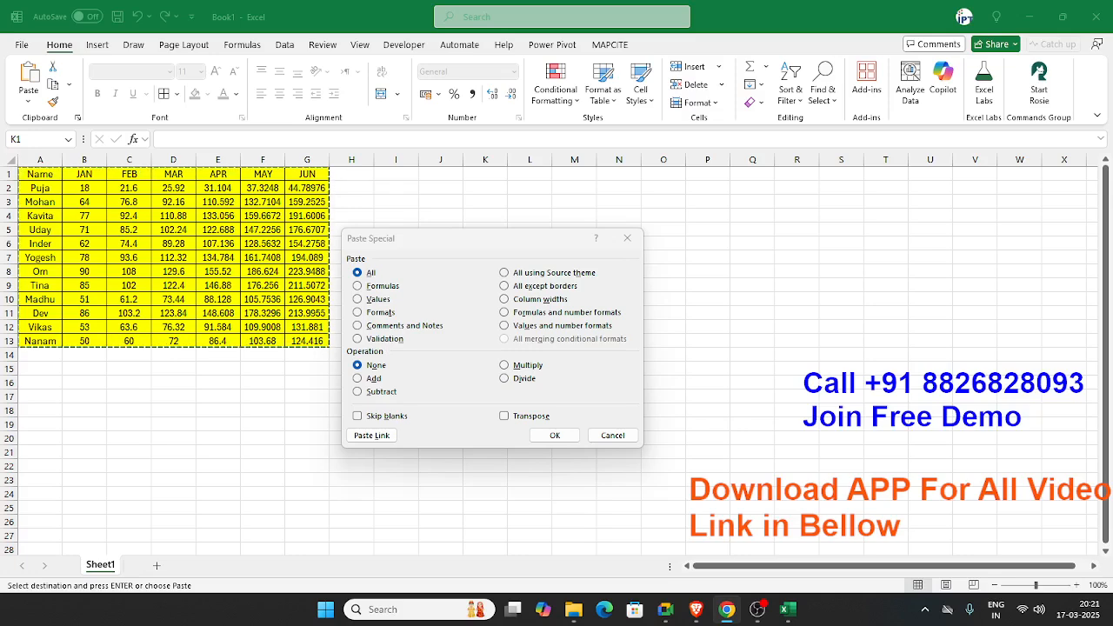
pyautogui.click(376, 298)
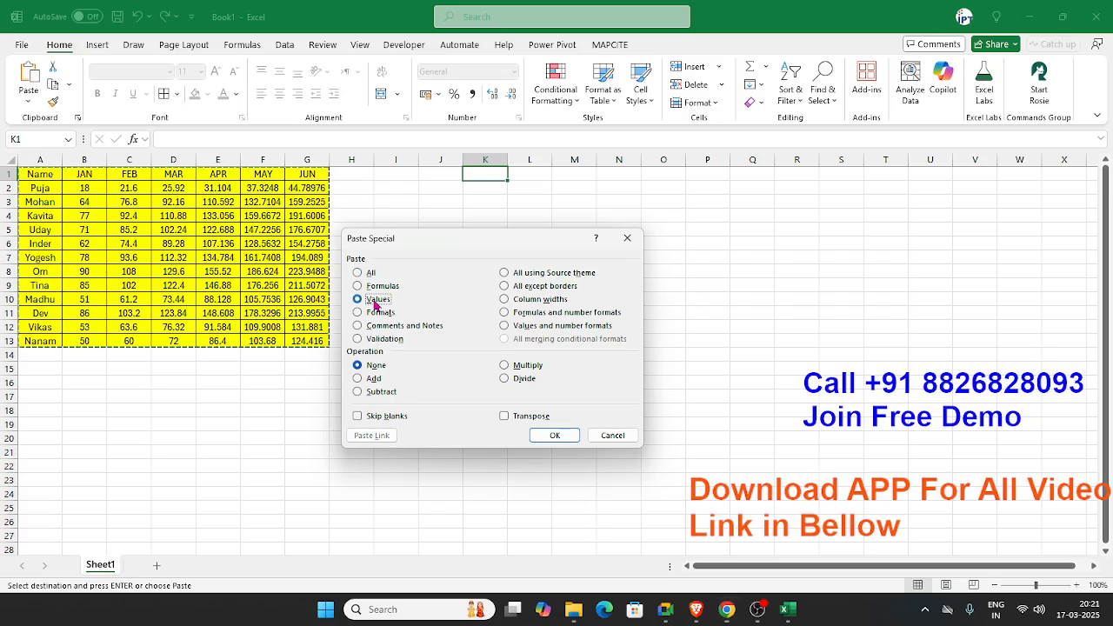
pyautogui.click(376, 287)
pyautogui.moveTo(426, 244); pyautogui.dragTo(556, 182)
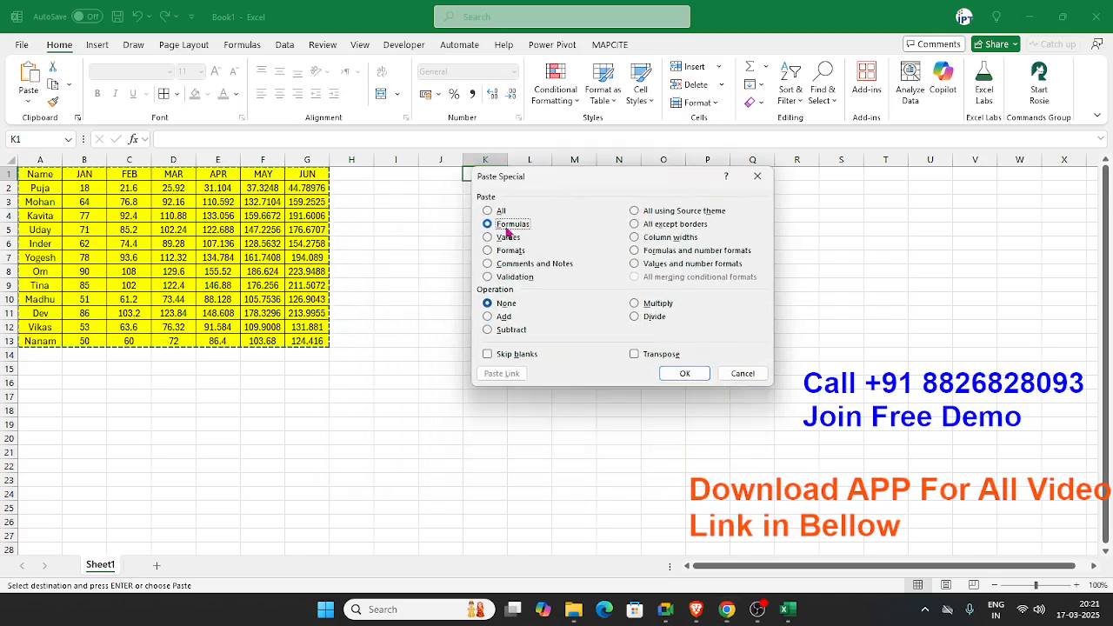
pyautogui.click(685, 374)
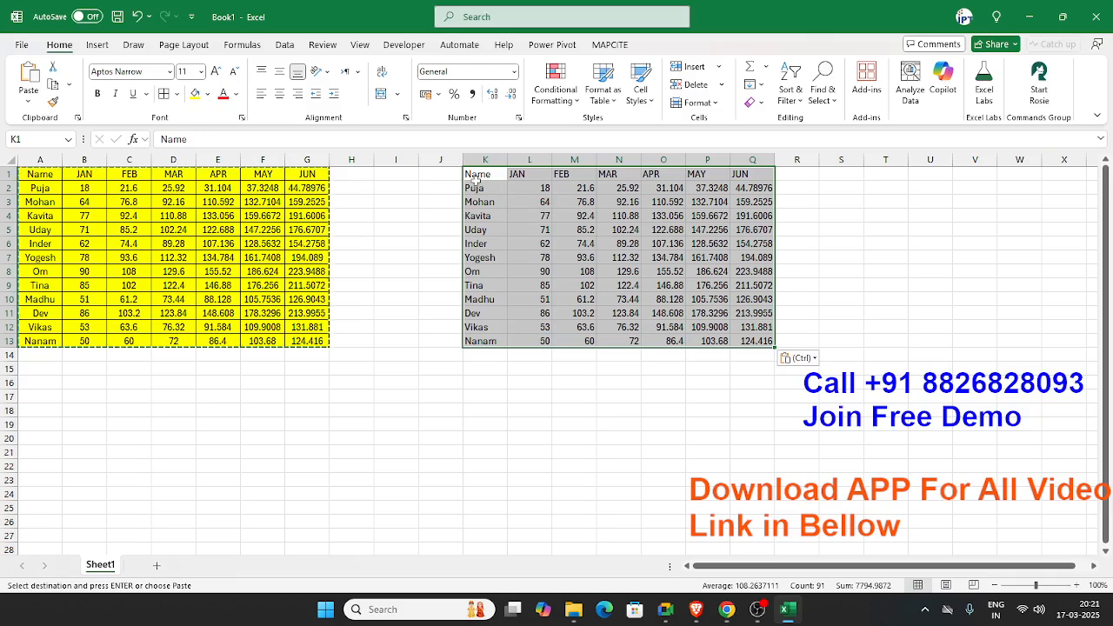
# Compare the cell contents of the pasted table with the original to examine which cells hold text, values and formulas.
pyautogui.moveTo(479, 185); pyautogui.dragTo(476, 175)
pyautogui.click(557, 176)
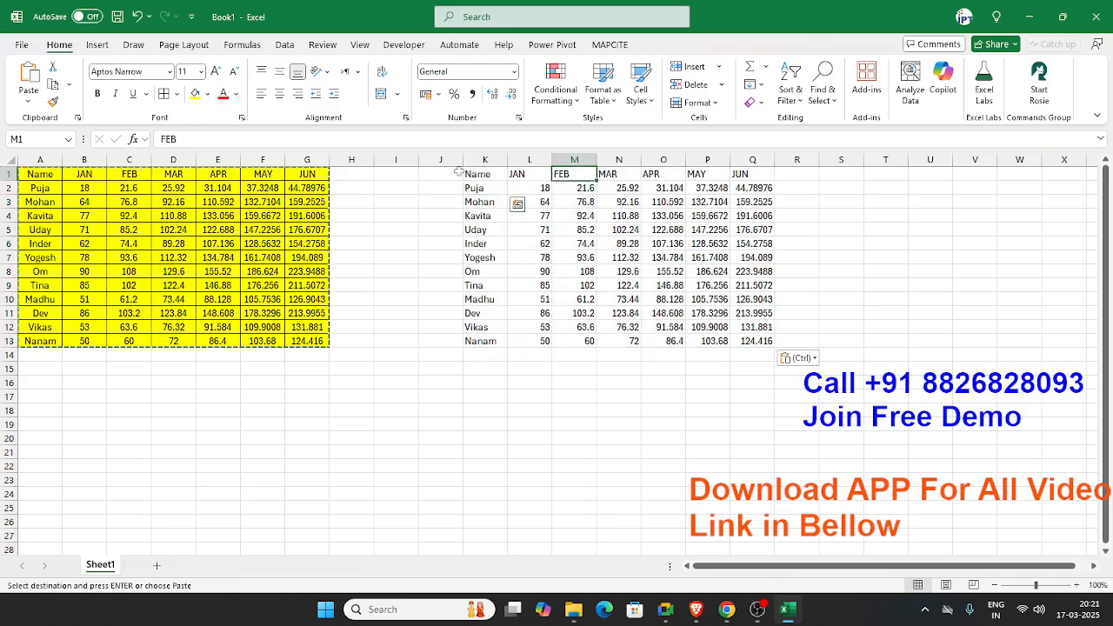
pyautogui.click(488, 178)
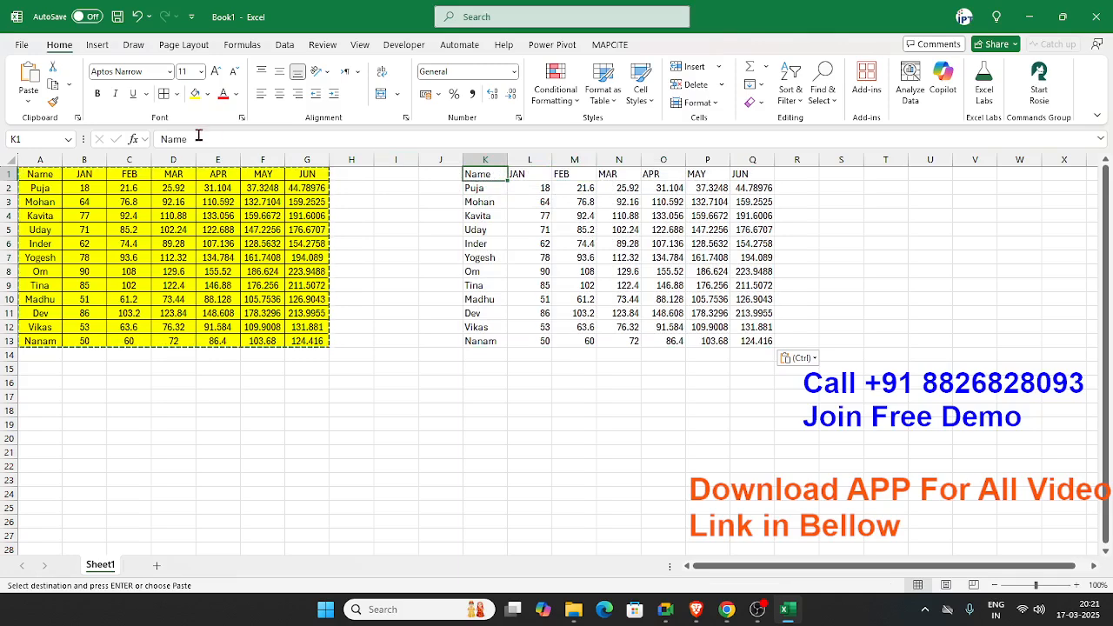
pyautogui.click(54, 188)
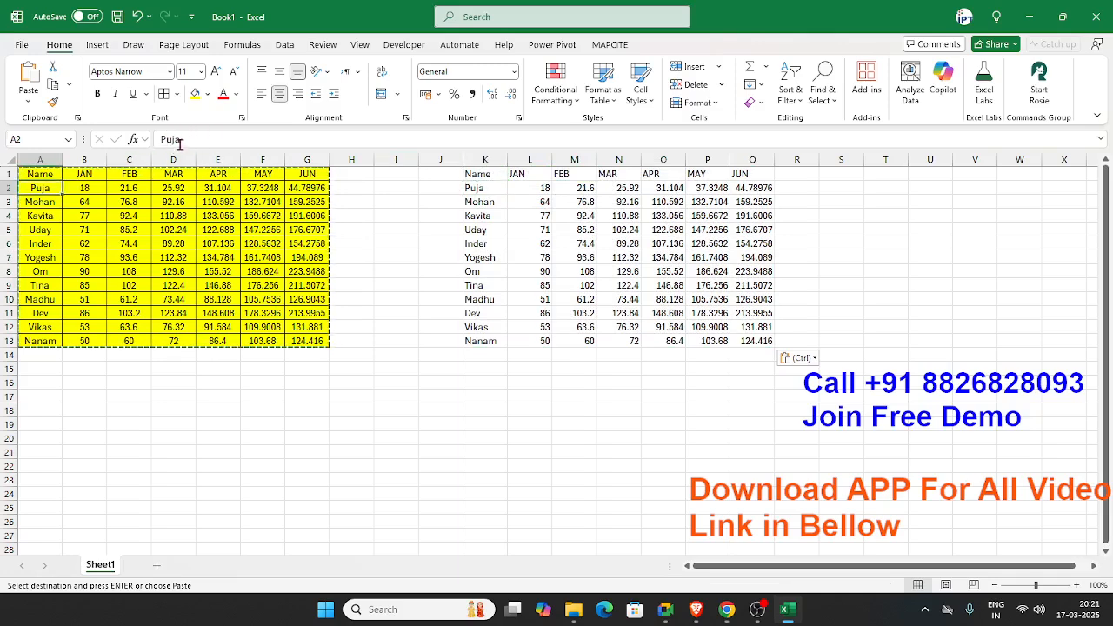
pyautogui.press('ctrl')
pyautogui.press('Escape')
pyautogui.click(93, 201)
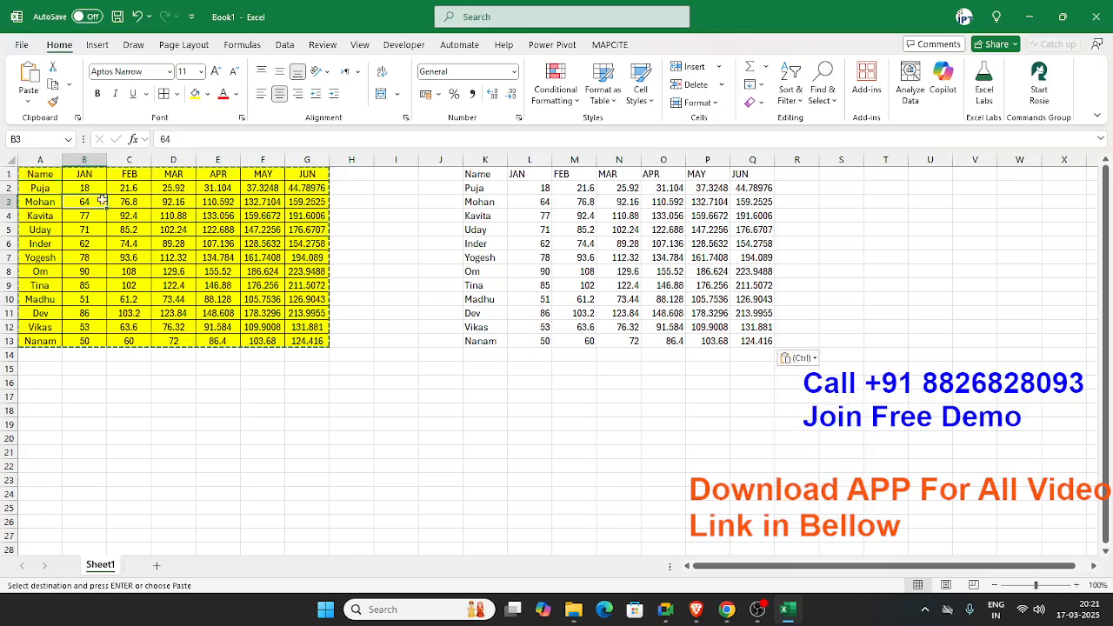
pyautogui.click(119, 201)
pyautogui.click(591, 243)
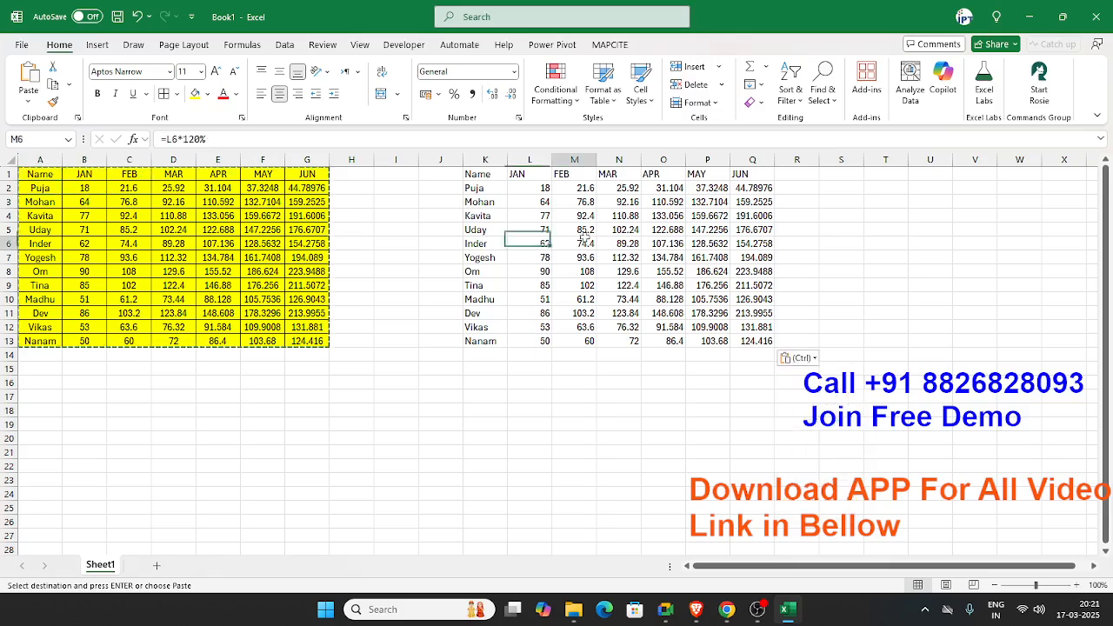
# Clear the pasted table from columns K:Q and copy the original table in A1:G13 again.
pyautogui.moveTo(486, 163); pyautogui.dragTo(753, 164)
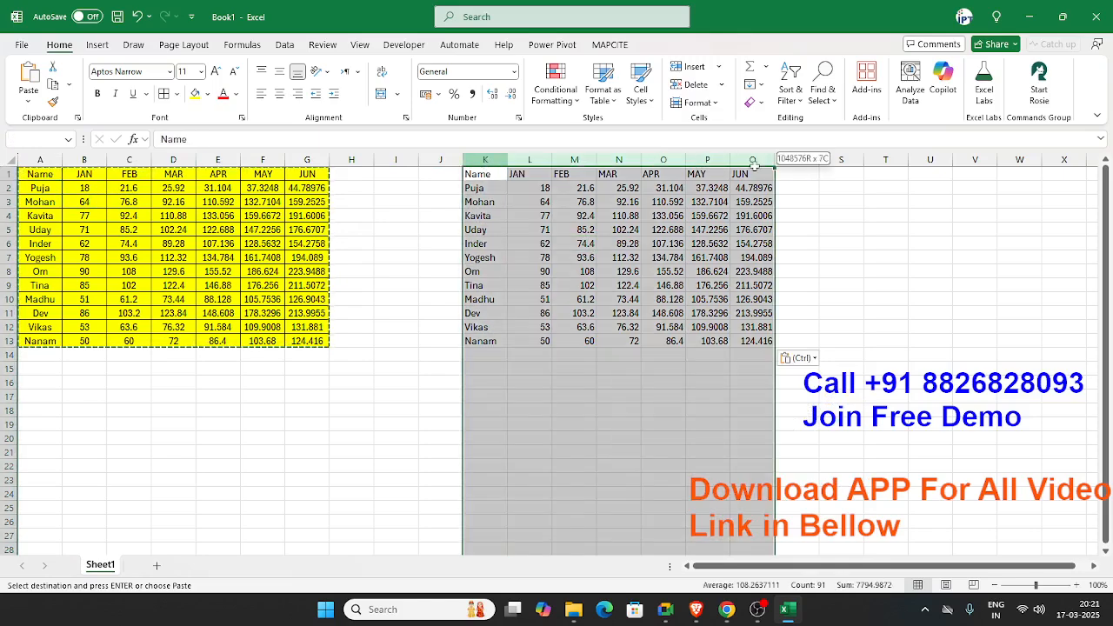
pyautogui.press('Delete')
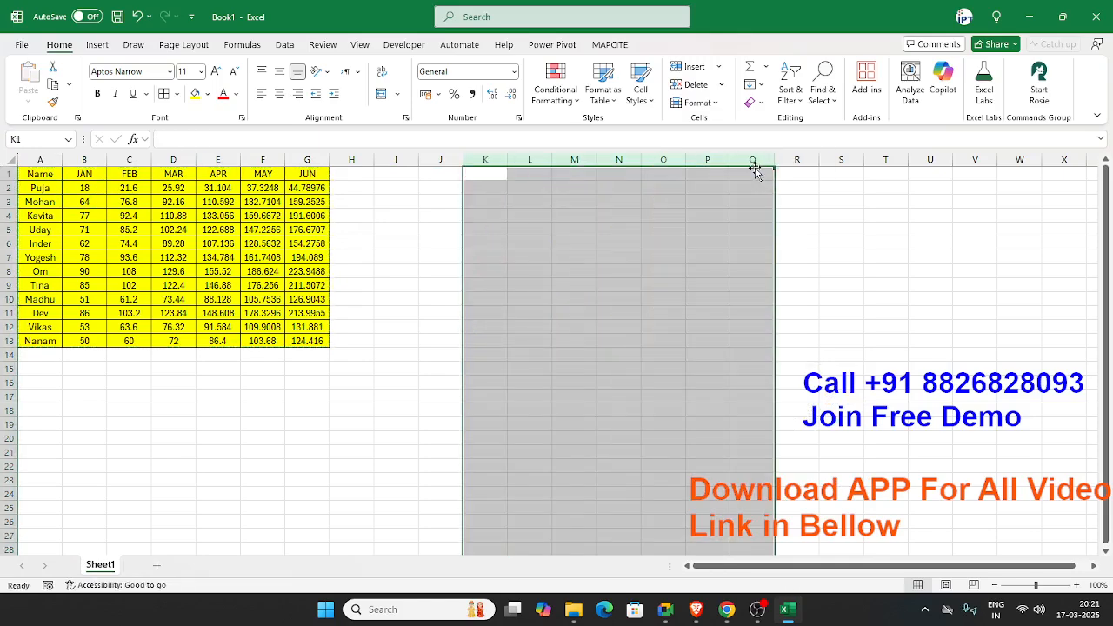
pyautogui.click(219, 340)
pyautogui.moveTo(40, 173); pyautogui.dragTo(307, 340)
pyautogui.hotkey('ctrl', 'c')
# Paste only the values of the copied table at cell K1 using Paste Special and check a pasted APR cell.
pyautogui.click(474, 174)
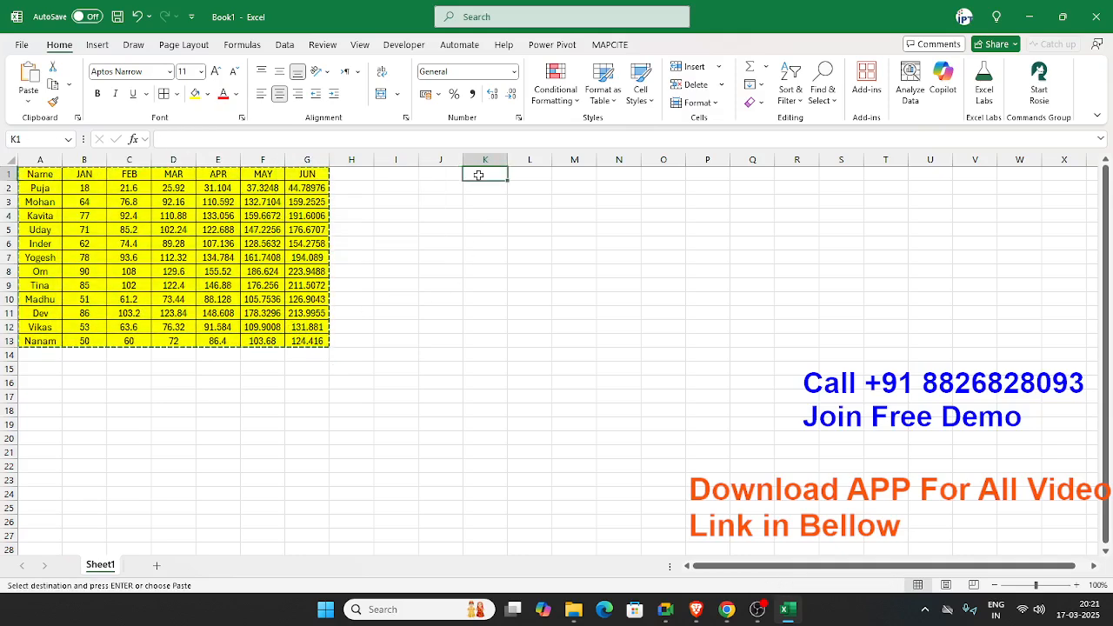
pyautogui.rightClick(474, 176)
pyautogui.click(531, 252)
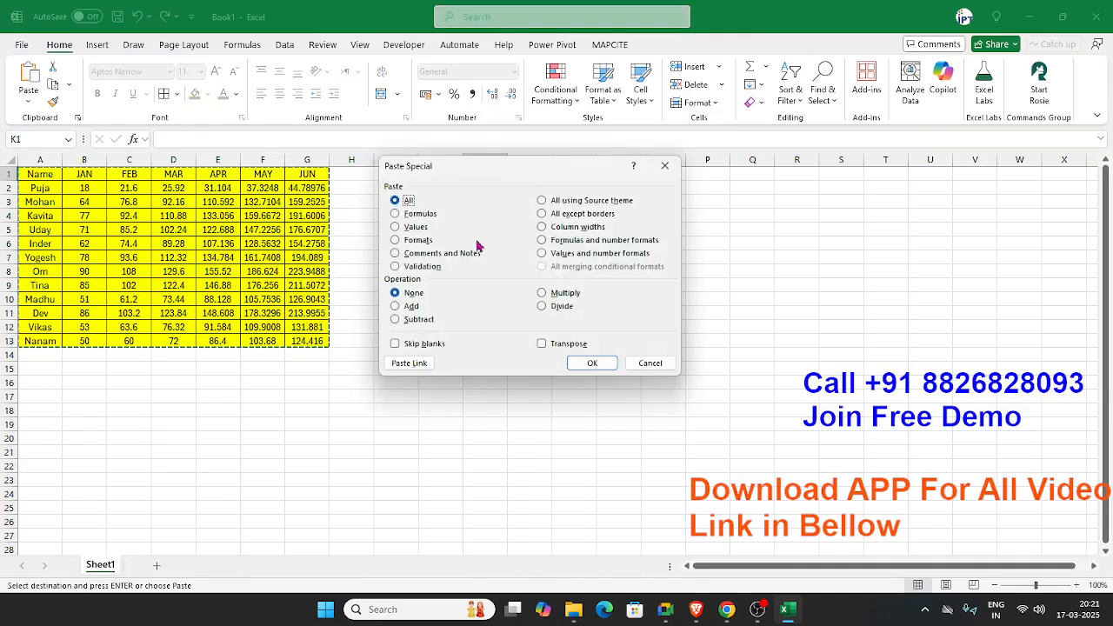
pyautogui.click(409, 227)
pyautogui.click(574, 366)
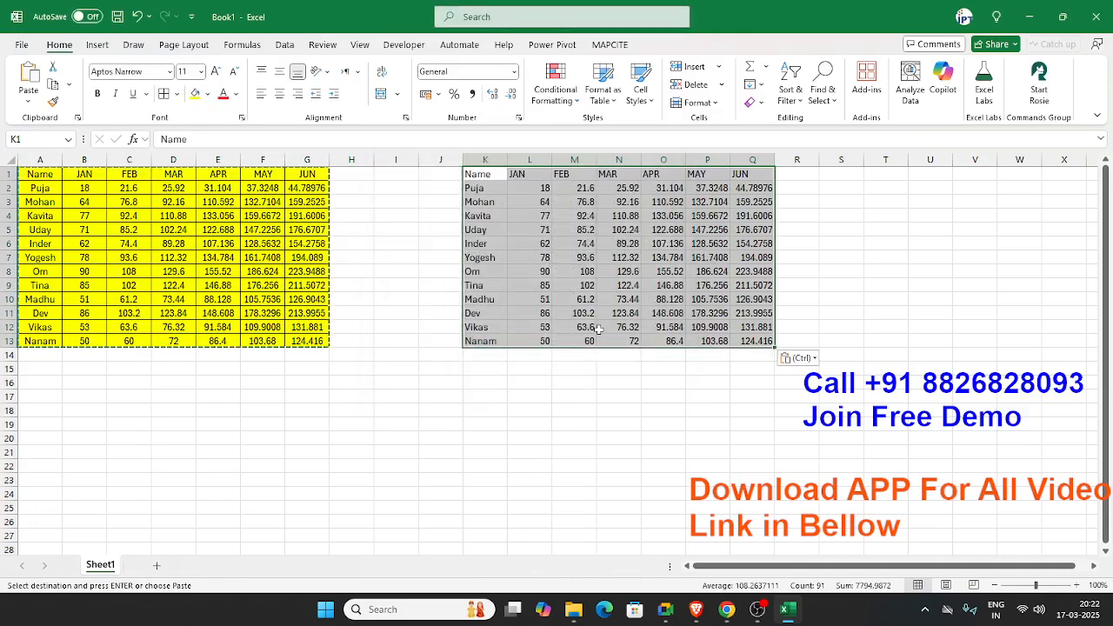
pyautogui.click(645, 256)
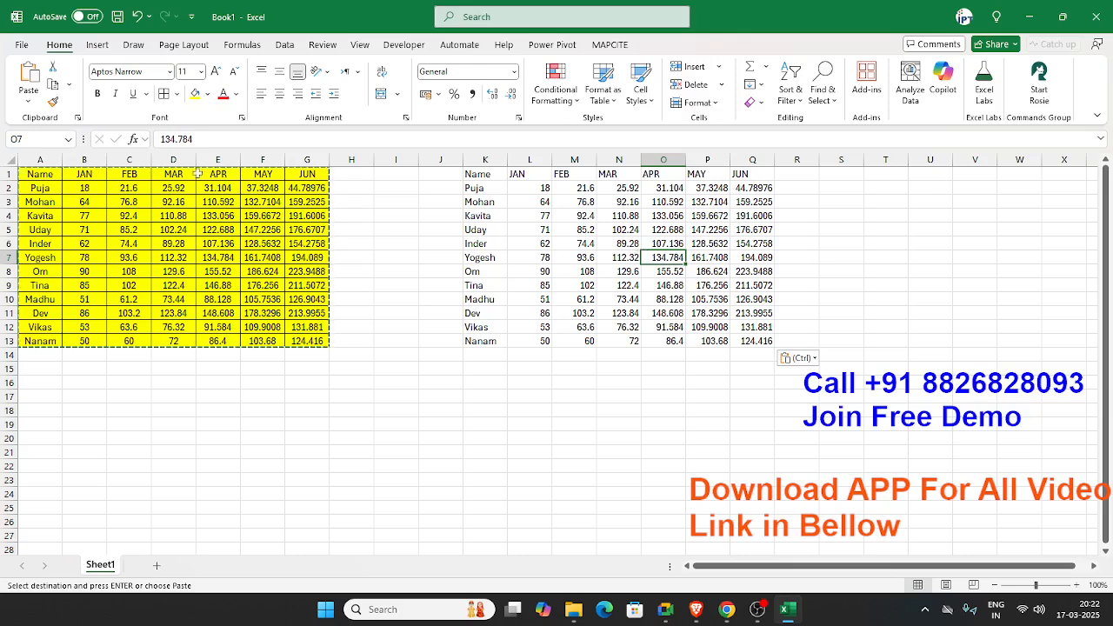
# Open the recent EC-Dashboard workbook and look through its Data and Dashboard sheets.
pyautogui.click(27, 43)
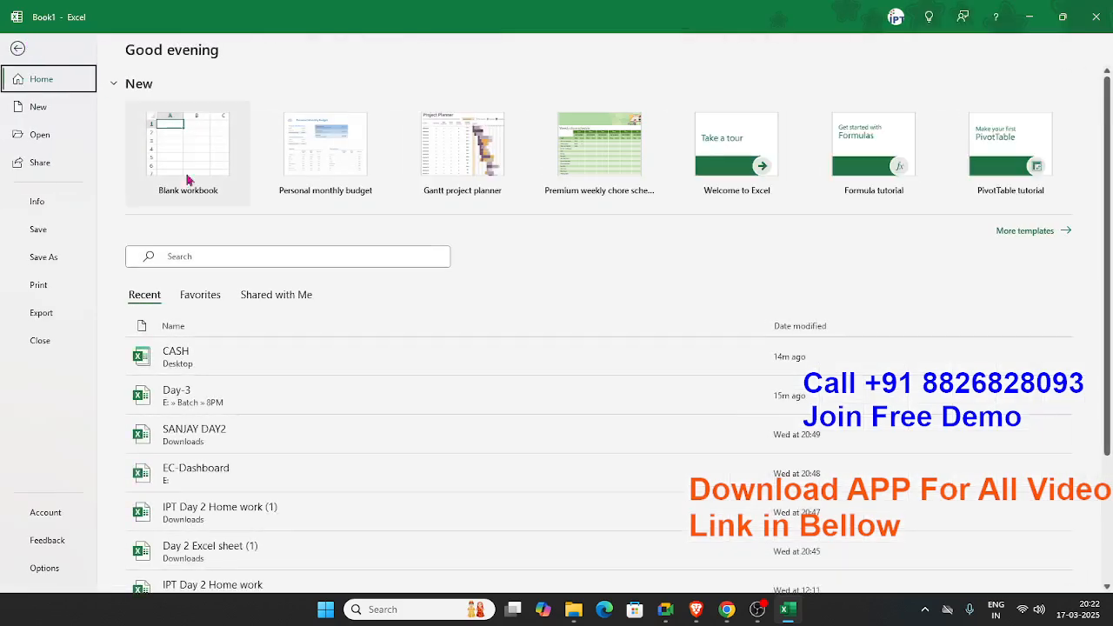
pyautogui.click(240, 480)
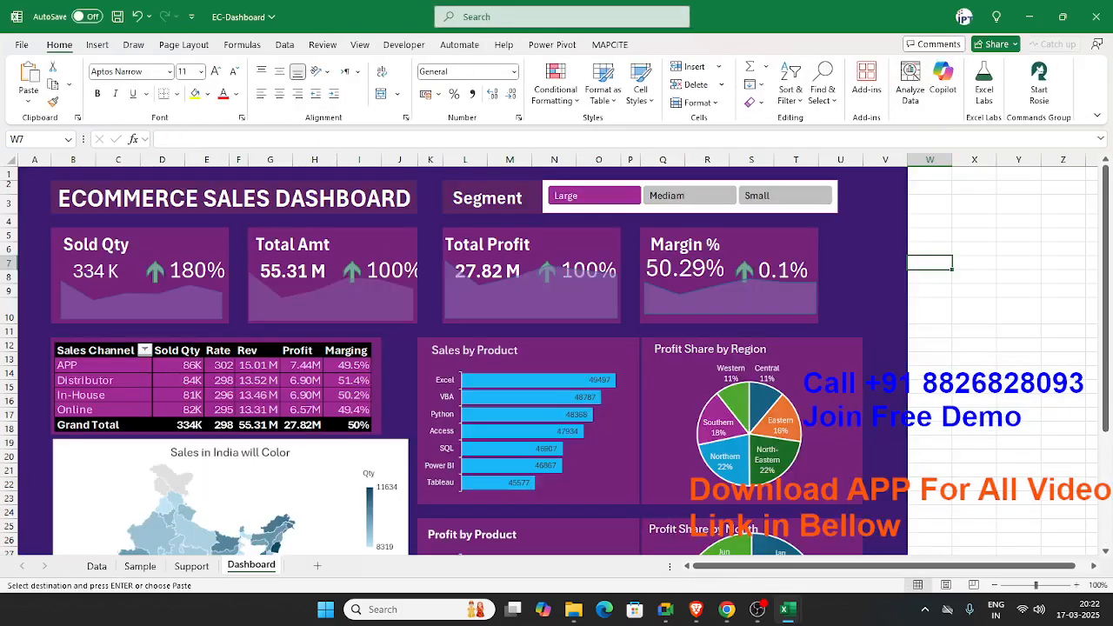
pyautogui.click(101, 567)
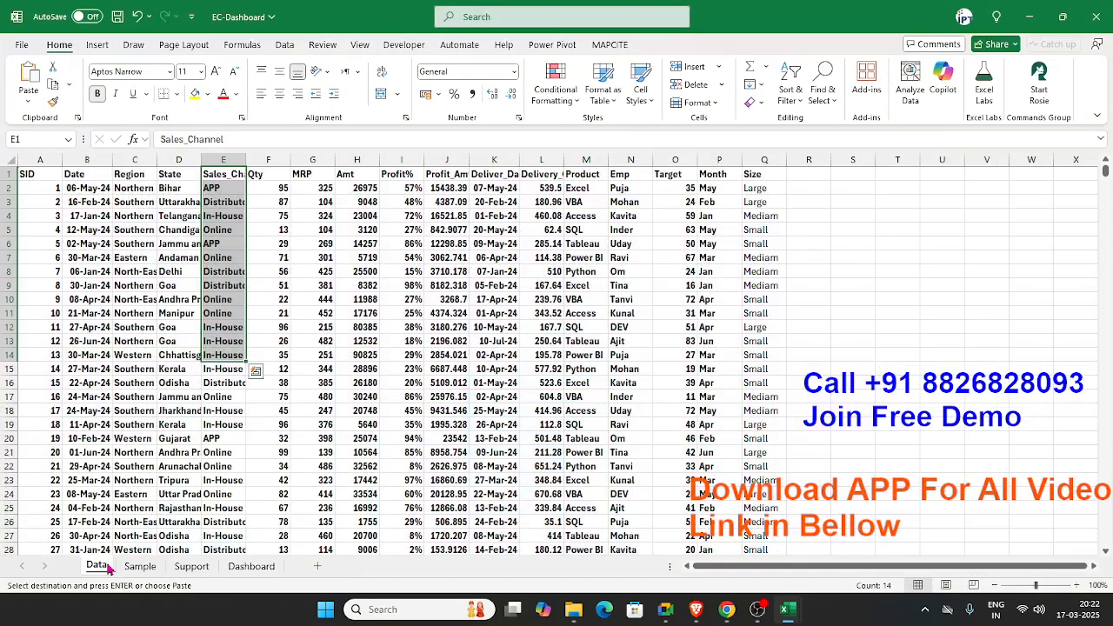
pyautogui.click(233, 575)
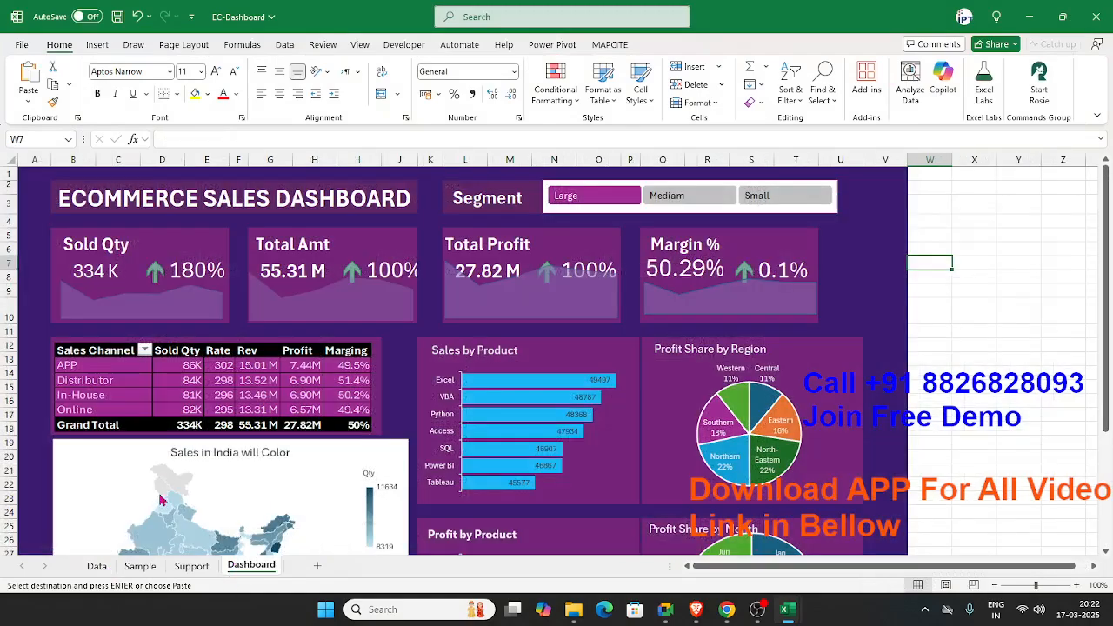
pyautogui.scroll(-3, 464, 405)
pyautogui.scroll(3, 475, 398)
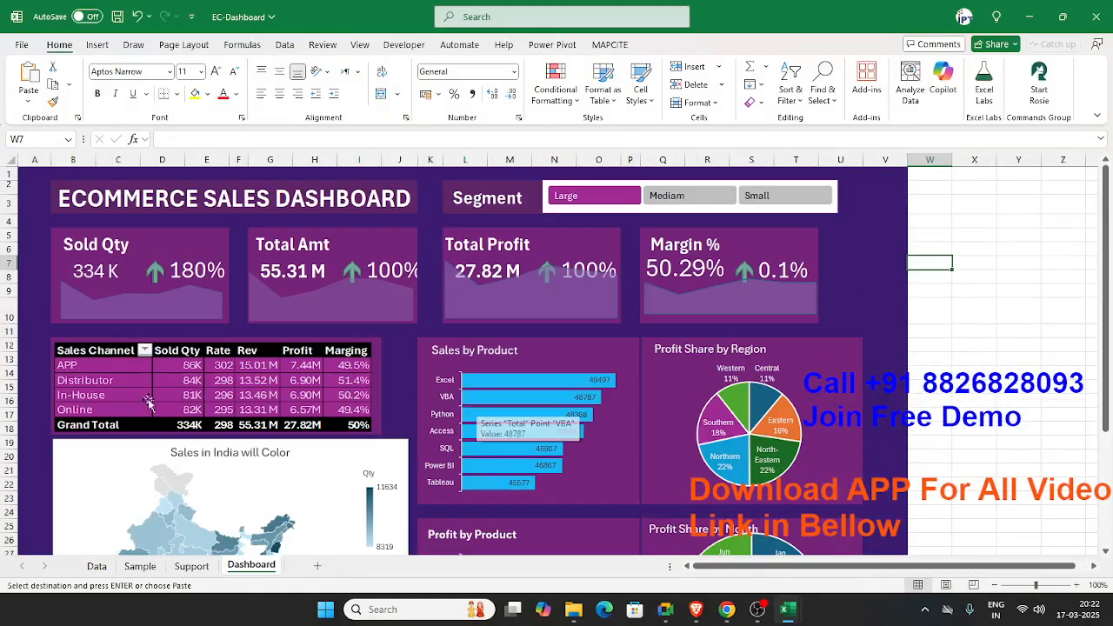
pyautogui.hotkey('alt', 'Tab')
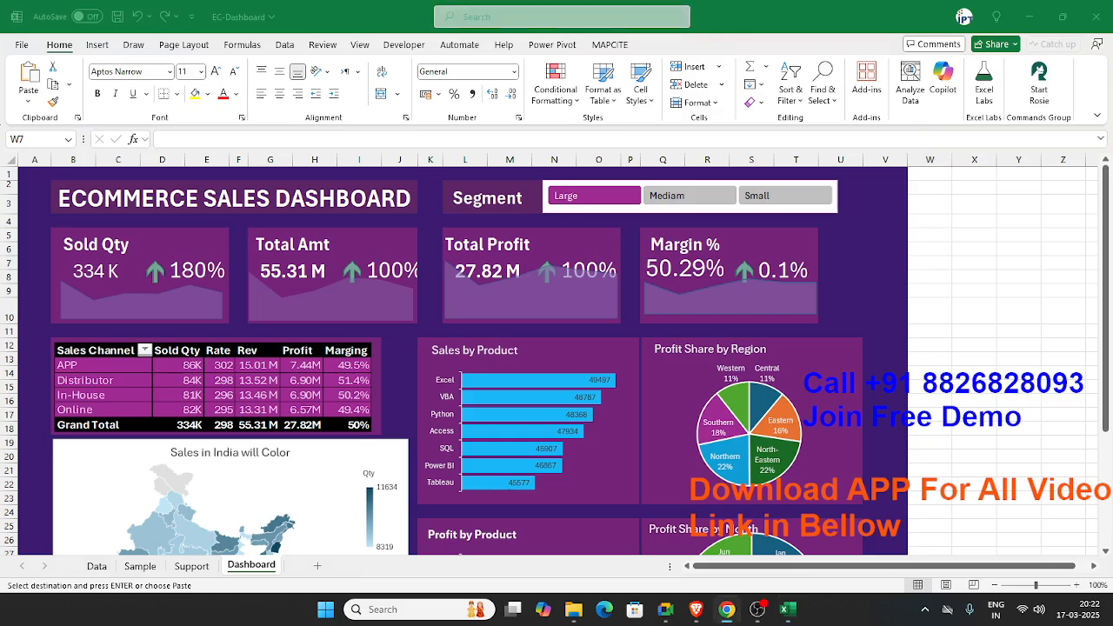
# Create a copy of the Dashboard sheet in a new workbook.
pyautogui.click(270, 566)
pyautogui.rightClick(270, 570)
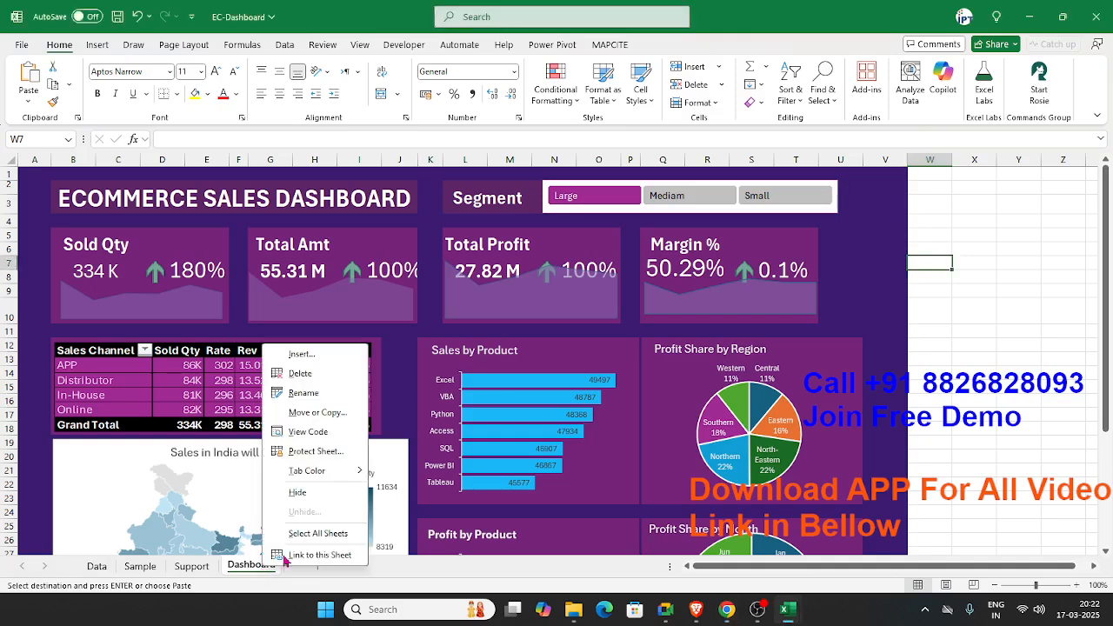
pyautogui.click(318, 412)
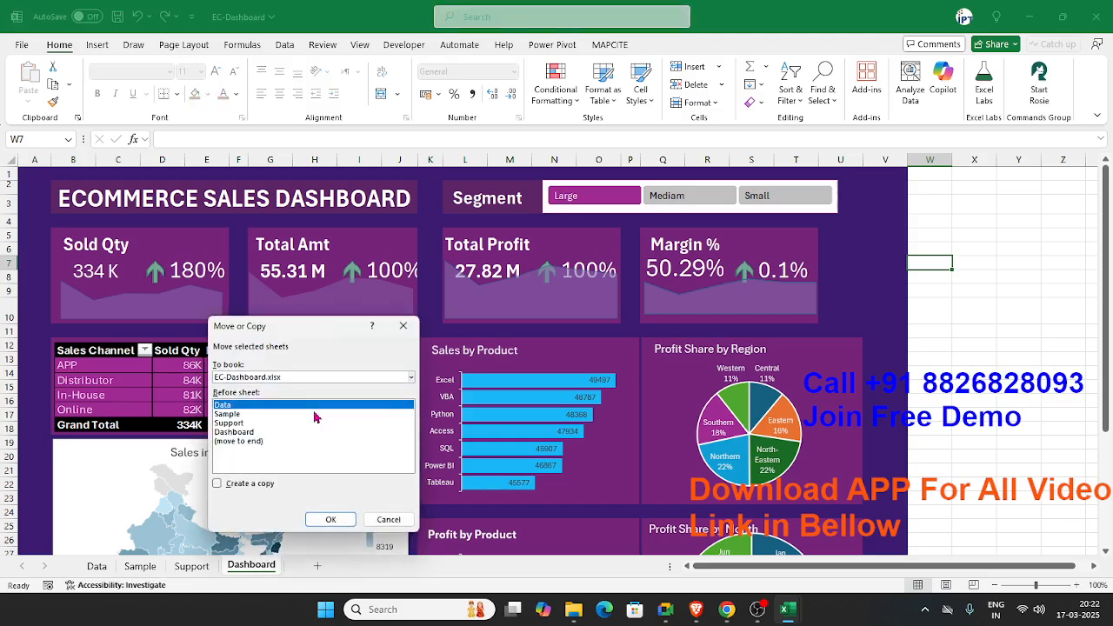
pyautogui.click(235, 487)
pyautogui.click(259, 377)
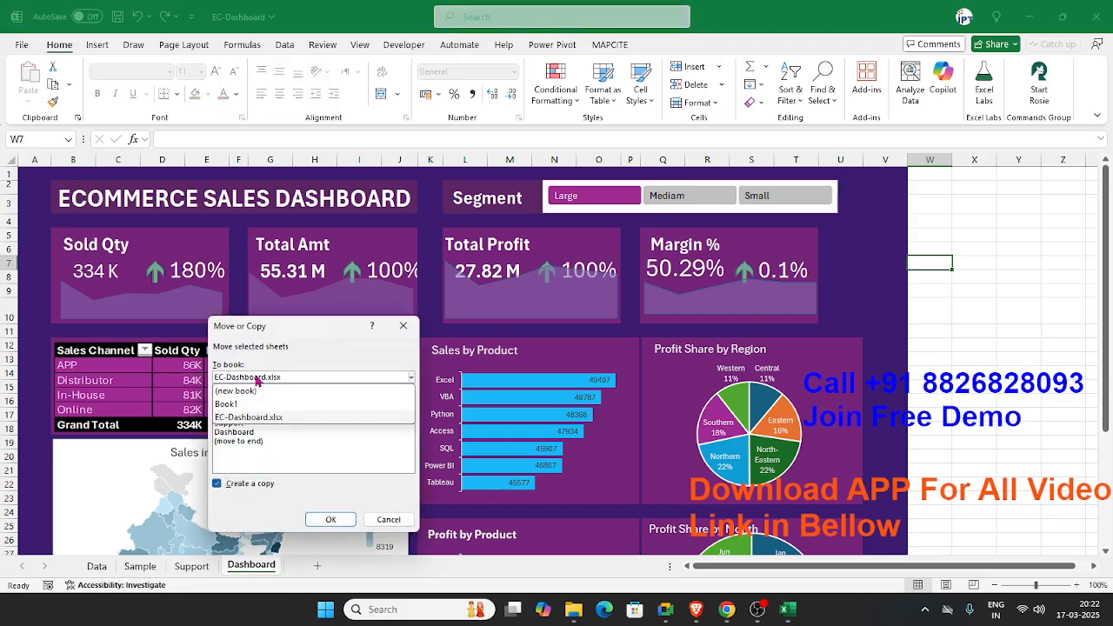
pyautogui.click(257, 390)
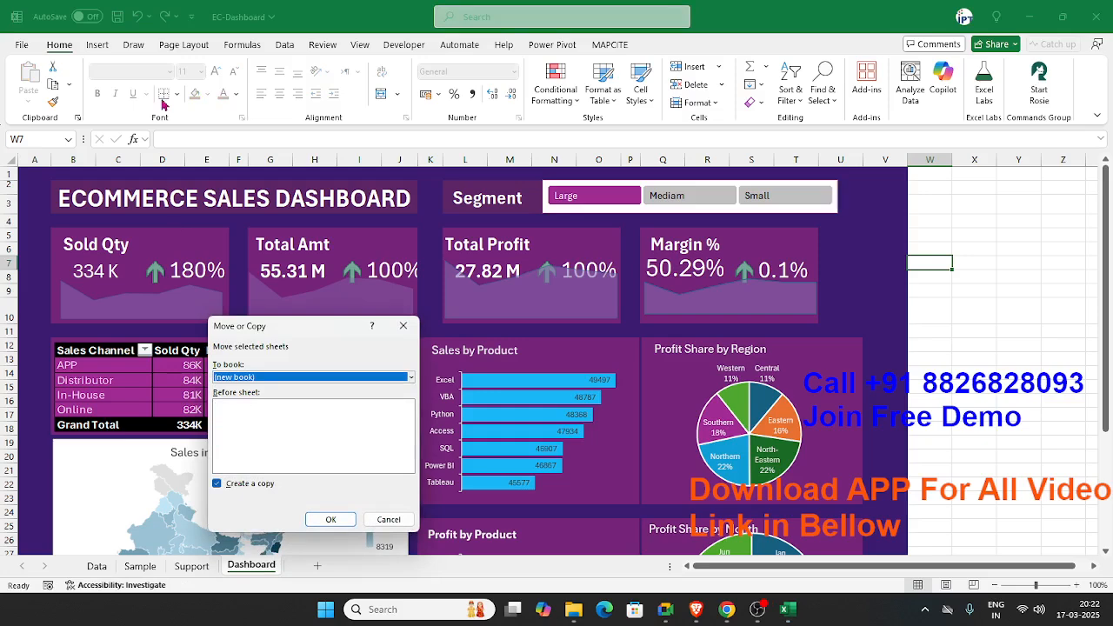
pyautogui.click(328, 522)
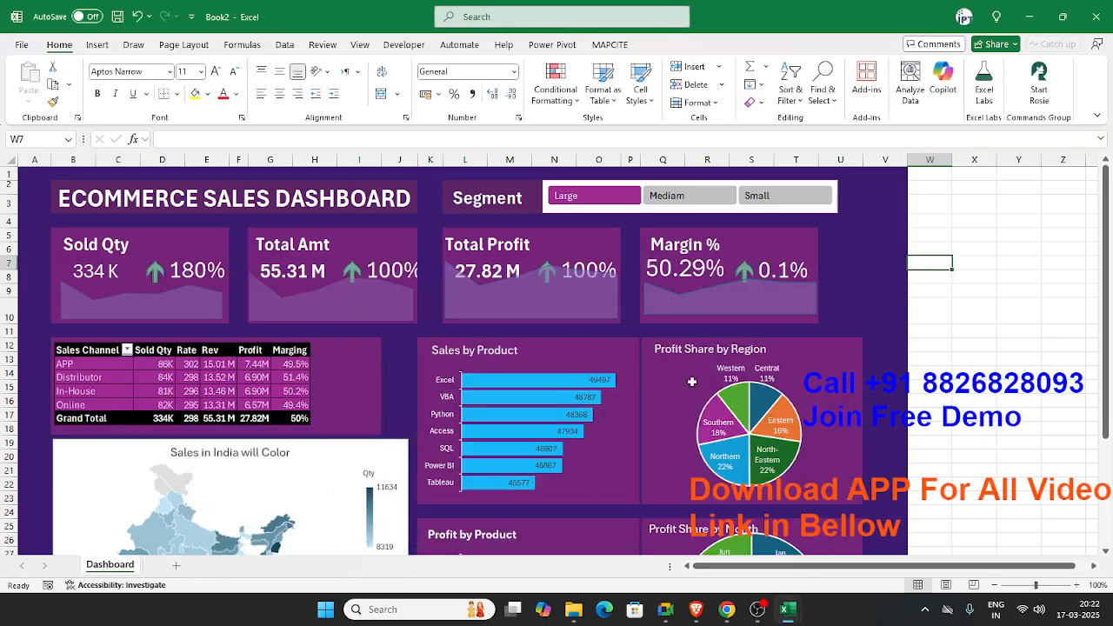
# Examine the copied dashboard's Sold Qty and percentage cells, table and charts for formulas linked to the source workbook.
pyautogui.click(87, 261)
pyautogui.click(161, 224)
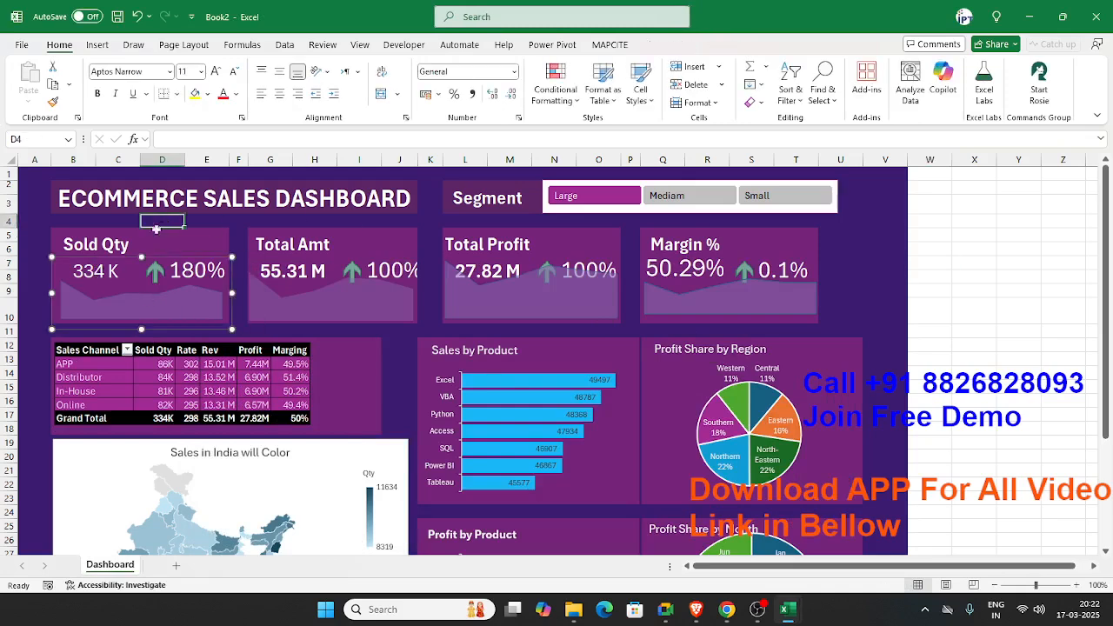
pyautogui.click(82, 243)
pyautogui.click(96, 270)
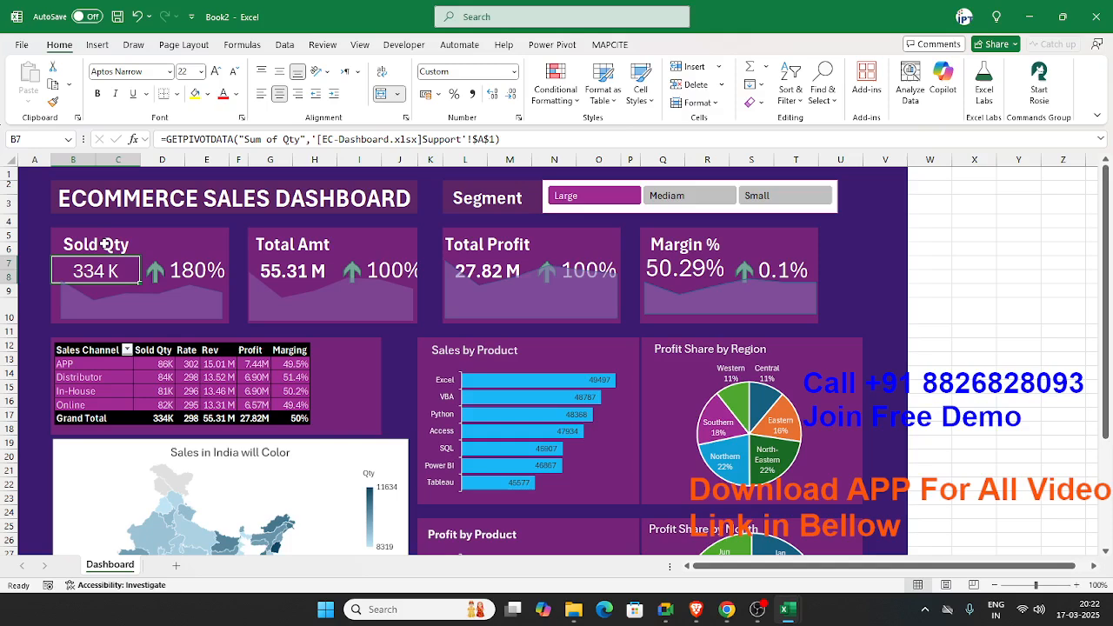
pyautogui.click(452, 137)
pyautogui.hotkey('ctrl', 'a')
pyautogui.press('Escape')
pyautogui.click(193, 260)
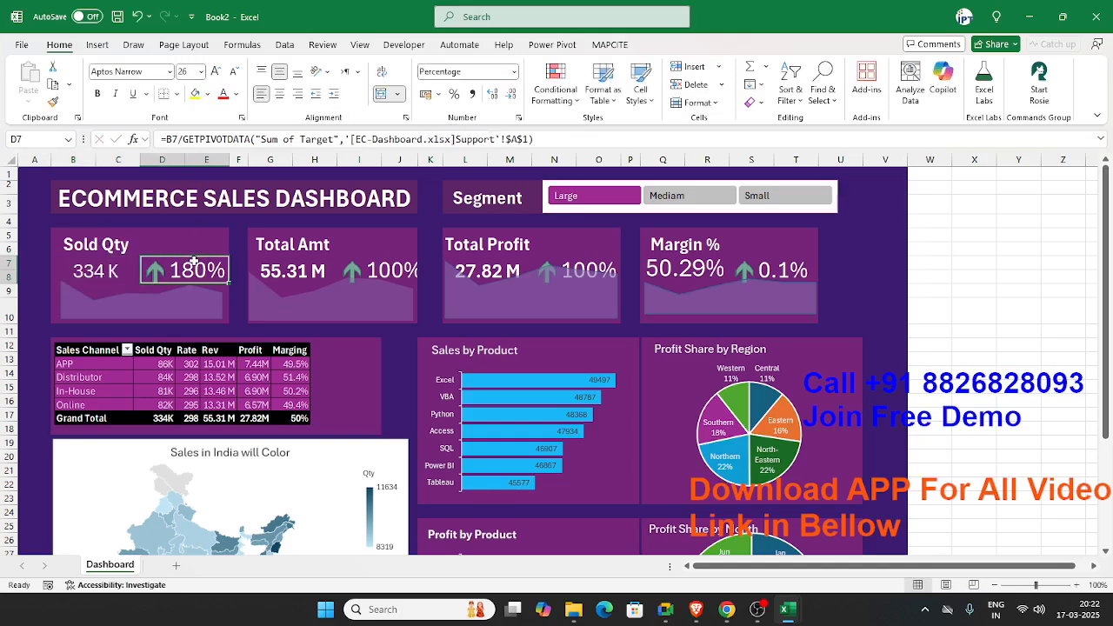
pyautogui.click(364, 280)
pyautogui.click(374, 372)
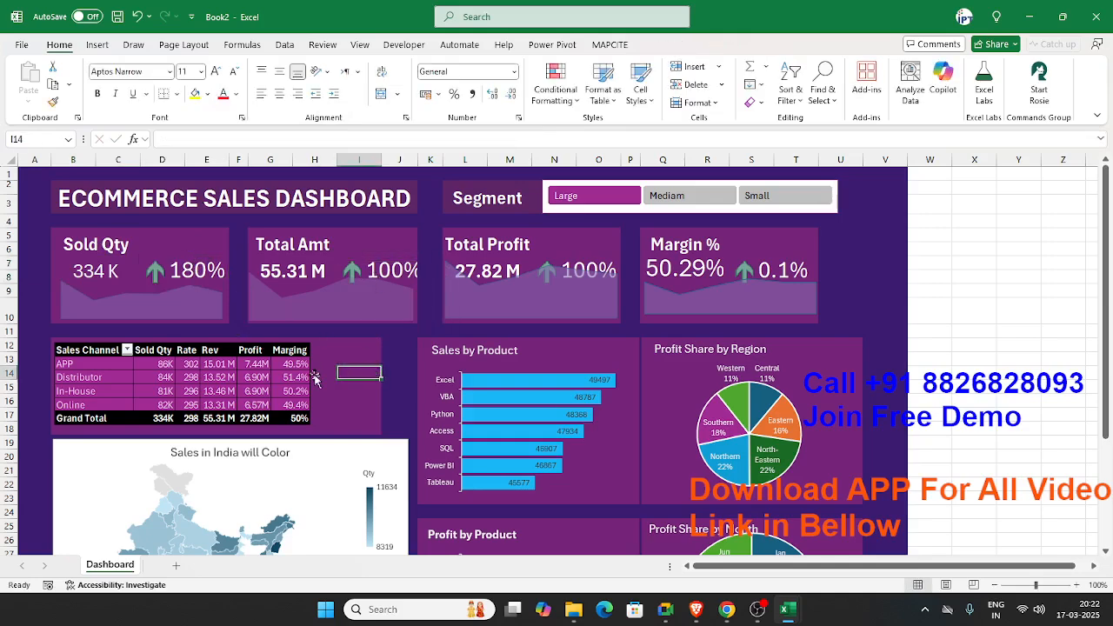
pyautogui.click(309, 376)
pyautogui.click(422, 407)
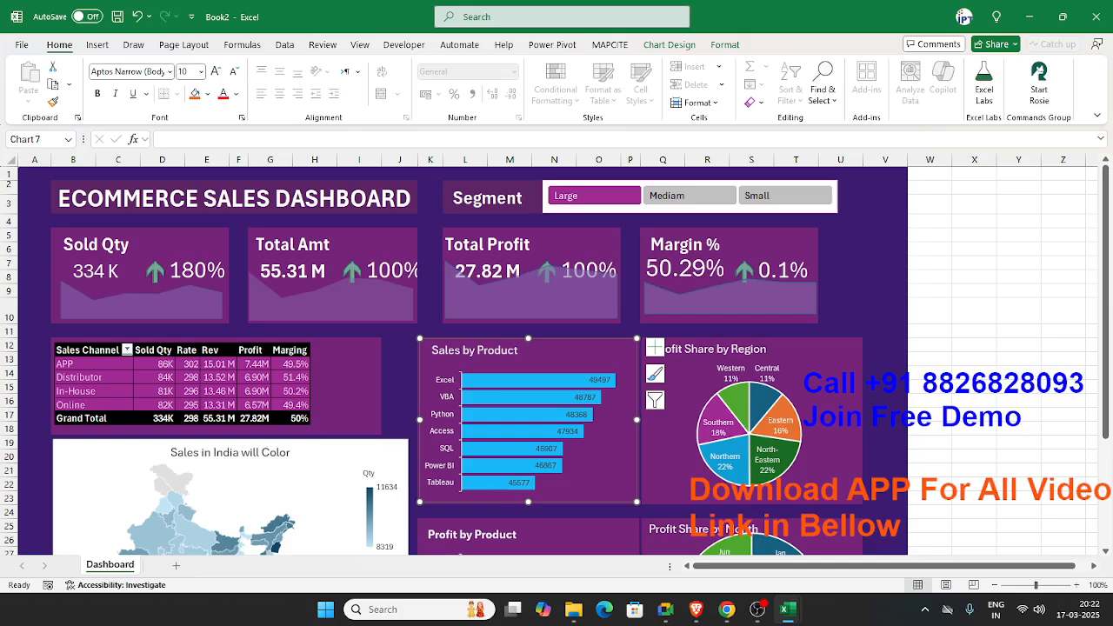
pyautogui.click(726, 609)
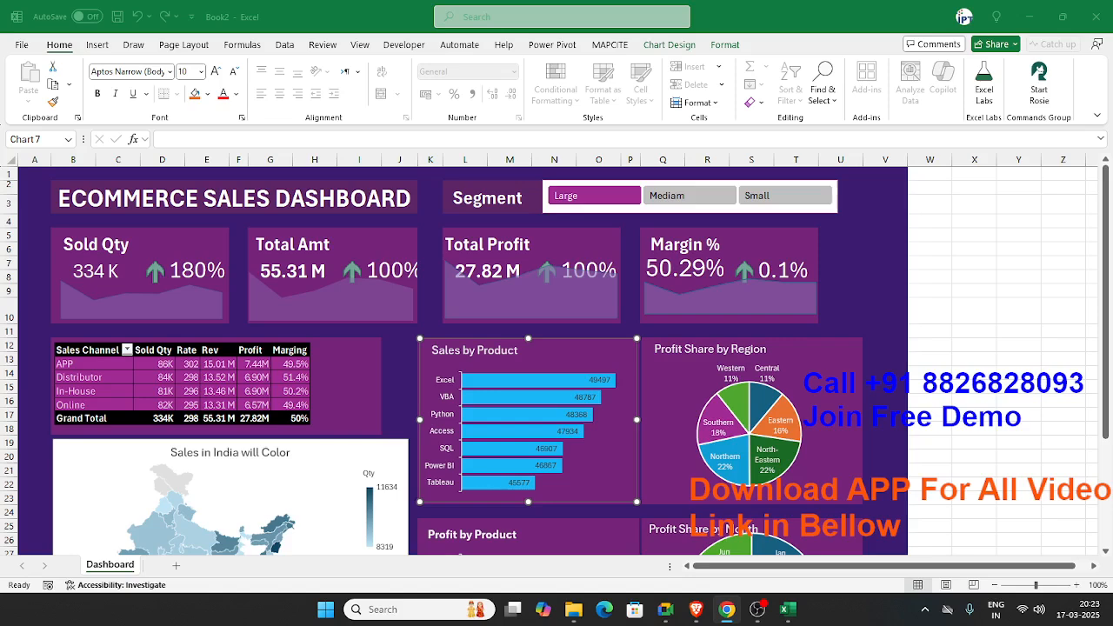
# Copy the entire copied Dashboard sheet and paste it over itself as values only.
pyautogui.click(10, 160)
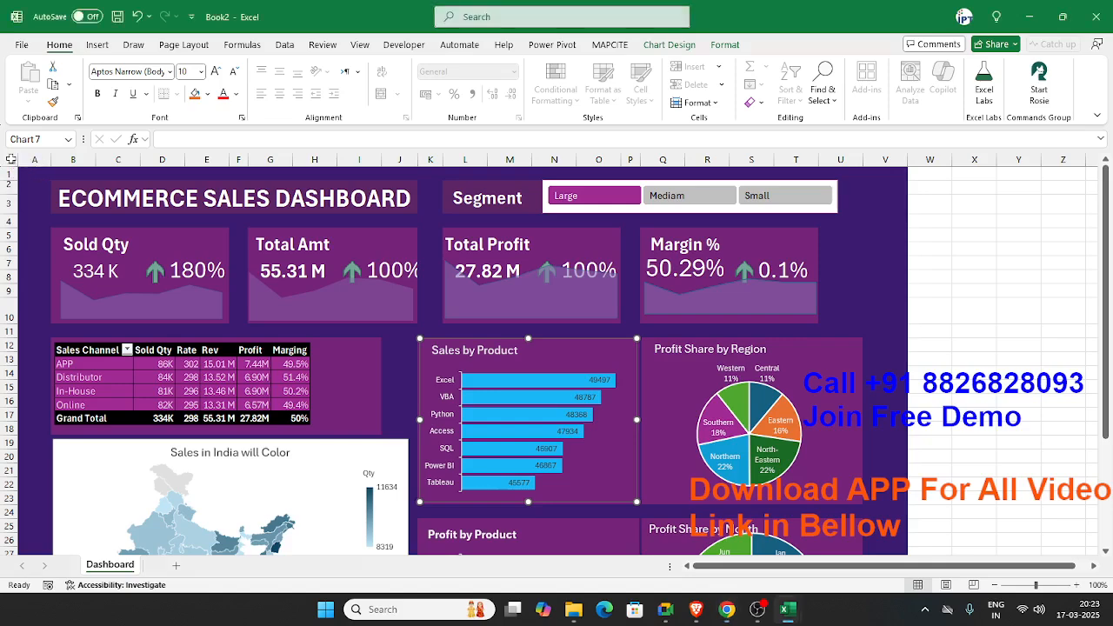
pyautogui.click(10, 160)
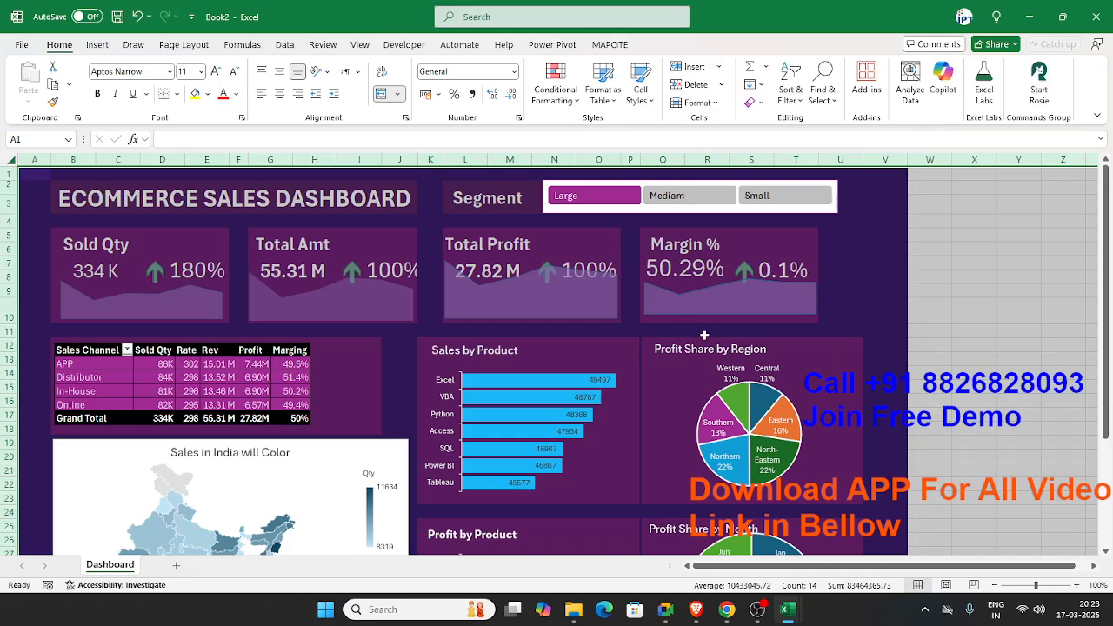
pyautogui.hotkey('ctrl', 'c')
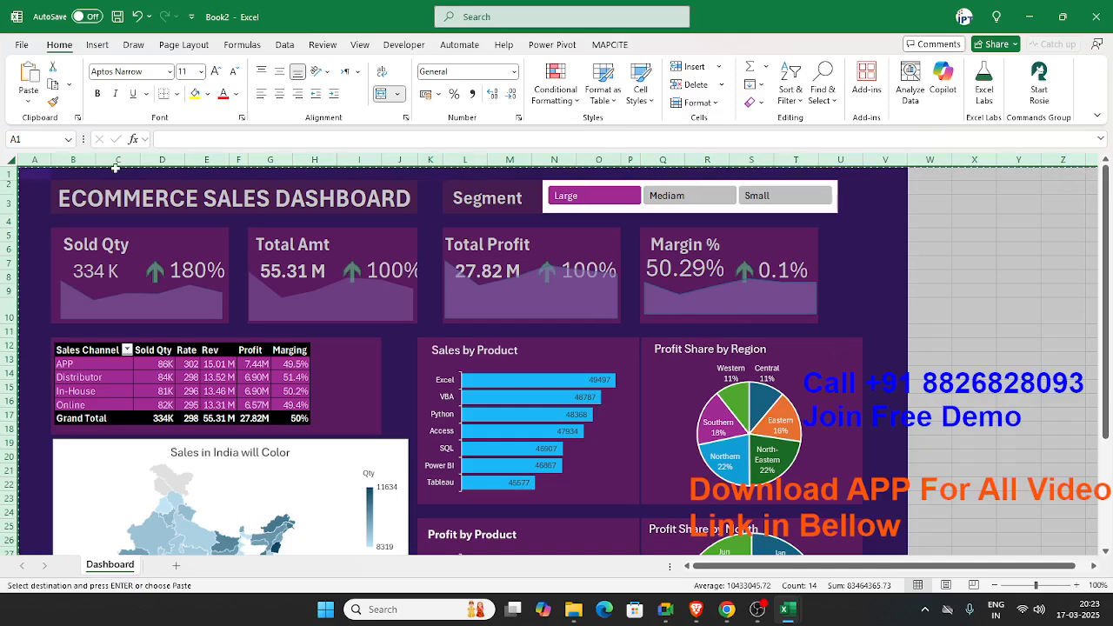
pyautogui.click(23, 104)
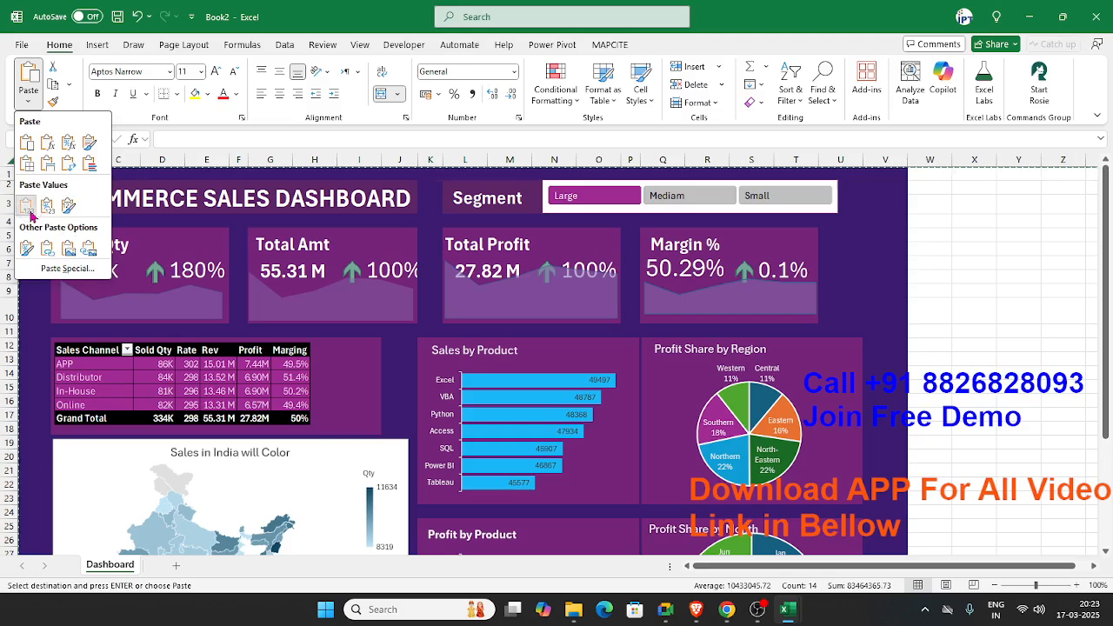
pyautogui.click(26, 207)
pyautogui.click(28, 210)
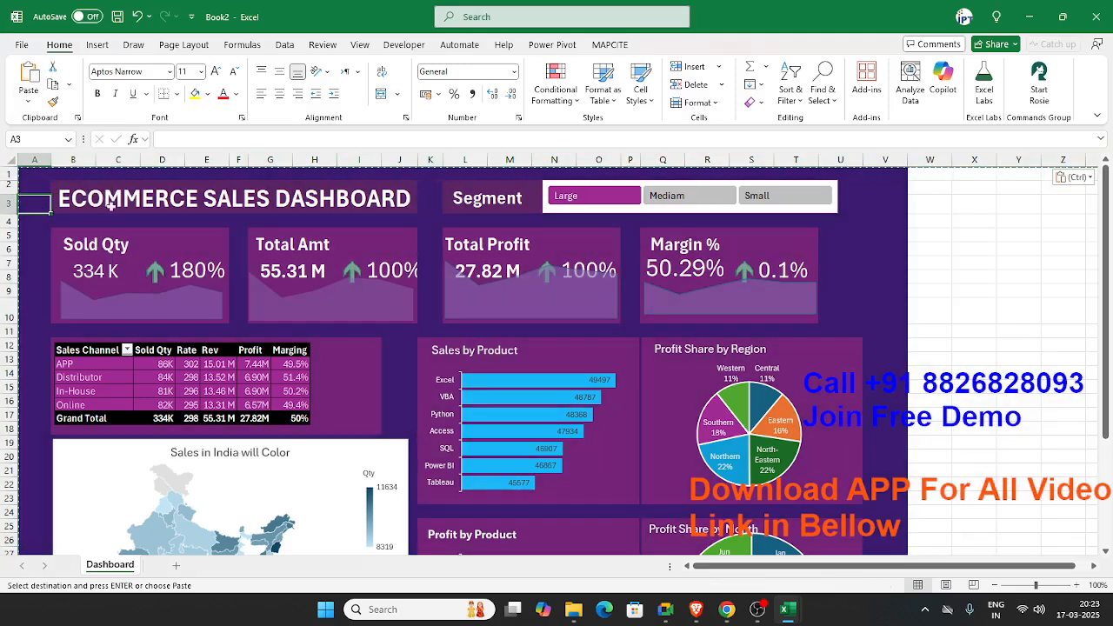
# Check the content of the Sold Qty cell B7 to see whether it still holds a formula.
pyautogui.click(187, 276)
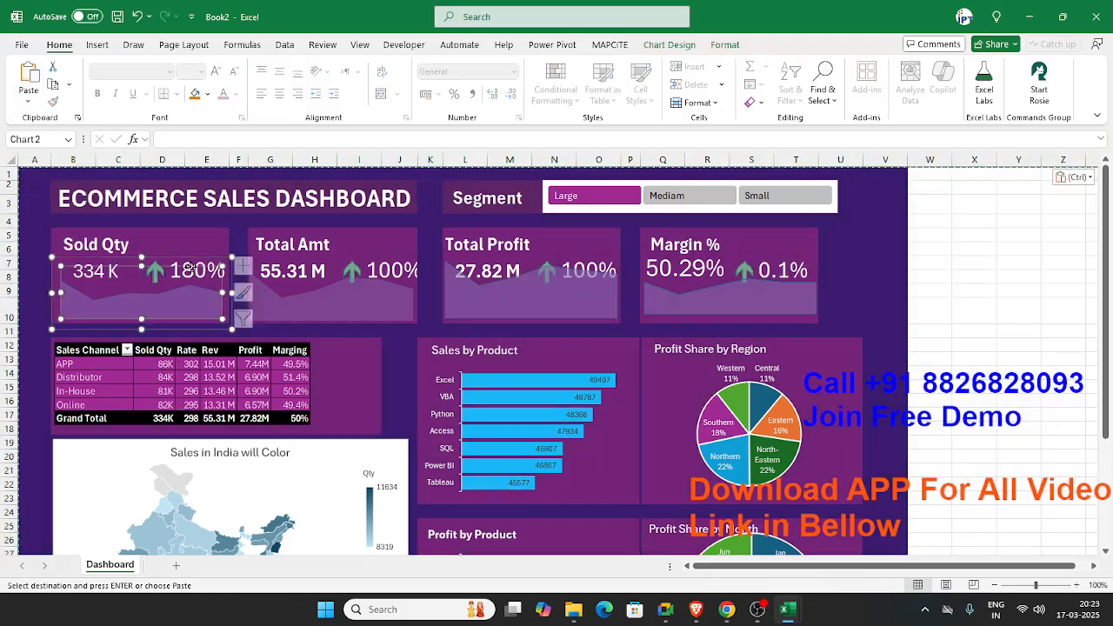
pyautogui.click(151, 246)
pyautogui.press('Down')
pyautogui.press('Left')
pyautogui.press('Left')
pyautogui.press('Right')
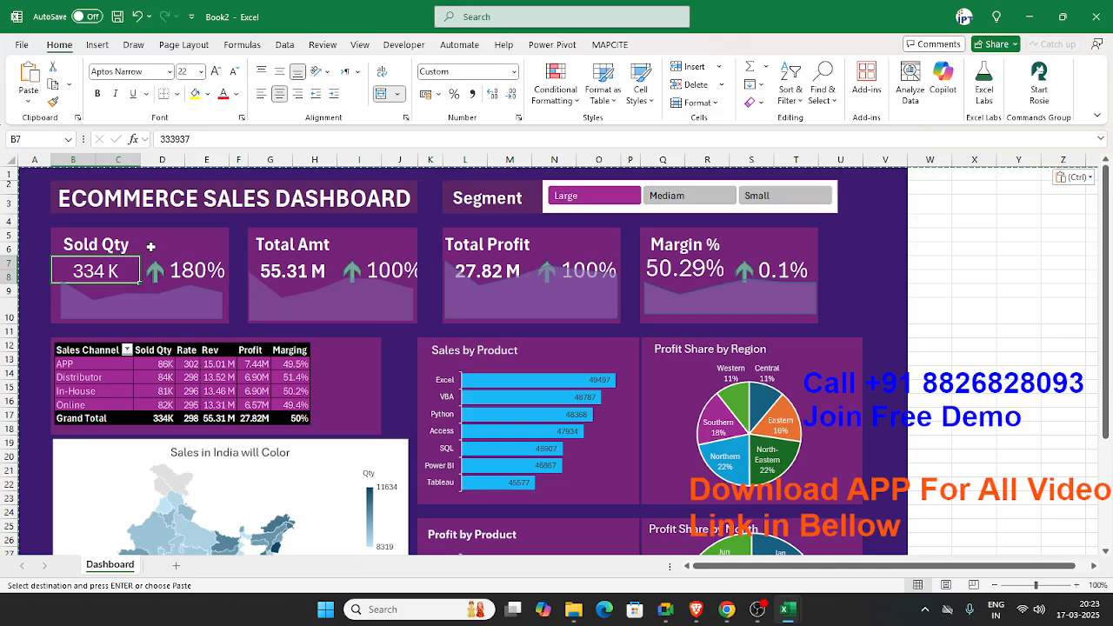
pyautogui.hotkey('alt', 'Tab')
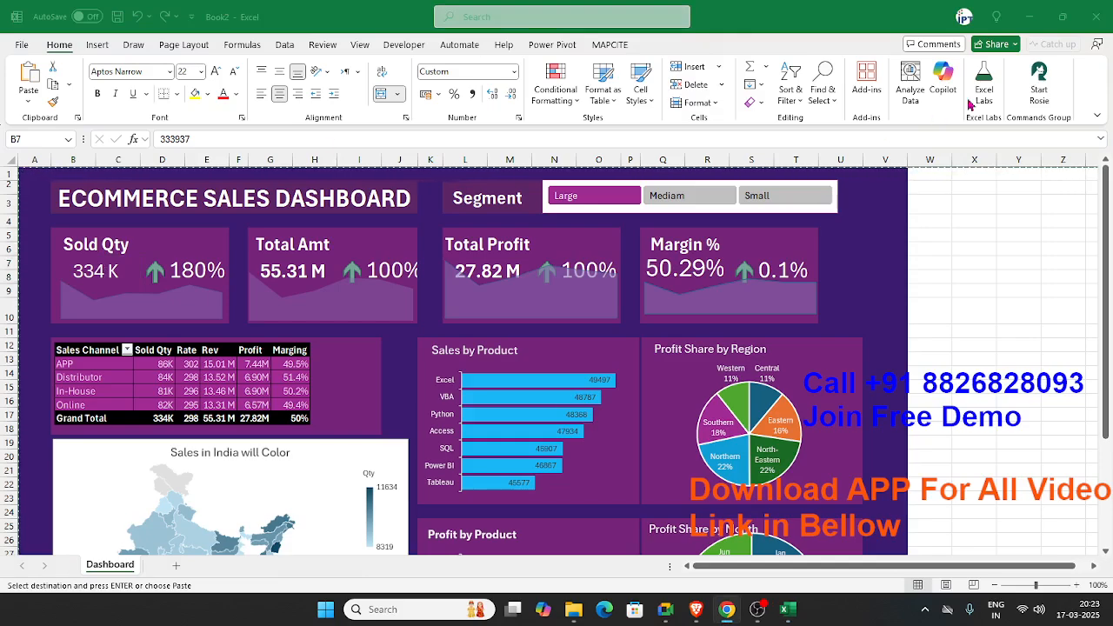
# Close the EC-Dashboard workbook without saving changes and return to Book1.
pyautogui.click(1029, 17)
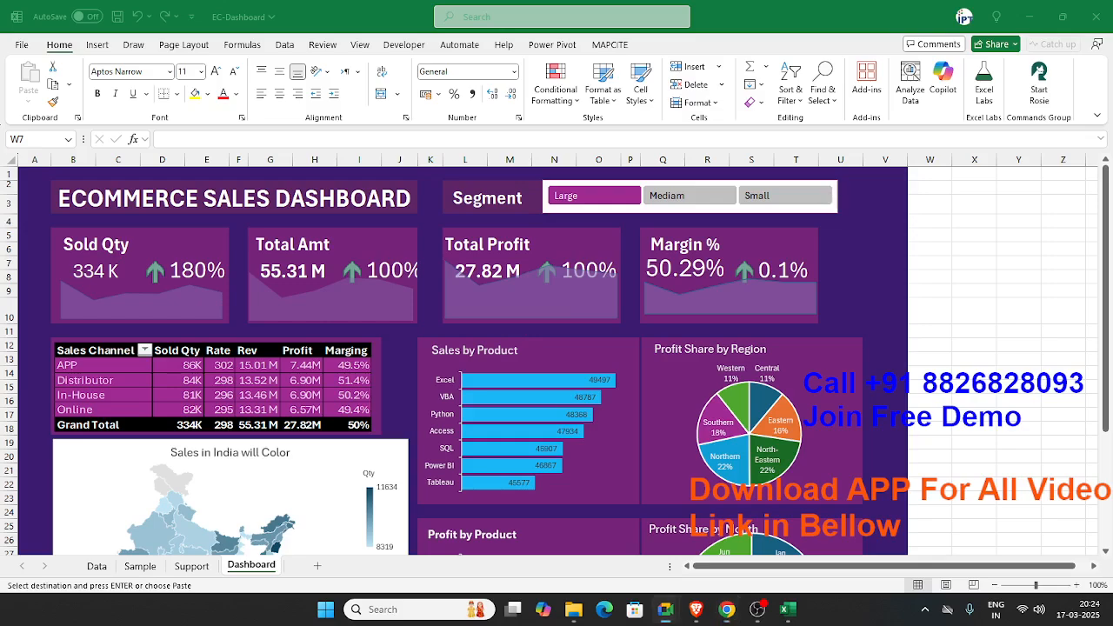
pyautogui.click(1095, 16)
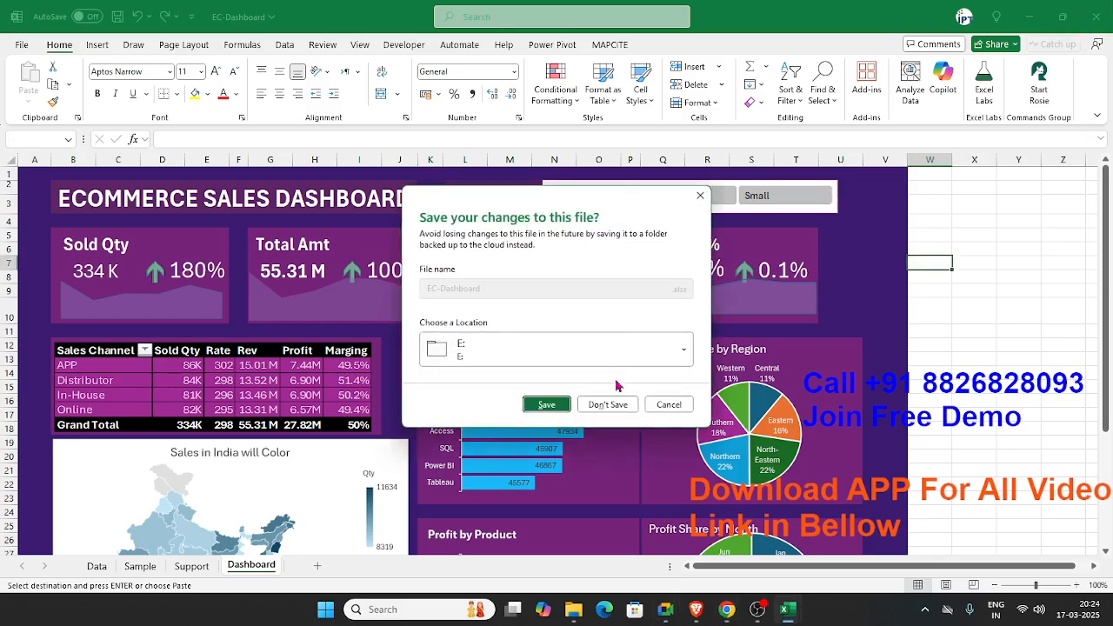
pyautogui.click(599, 415)
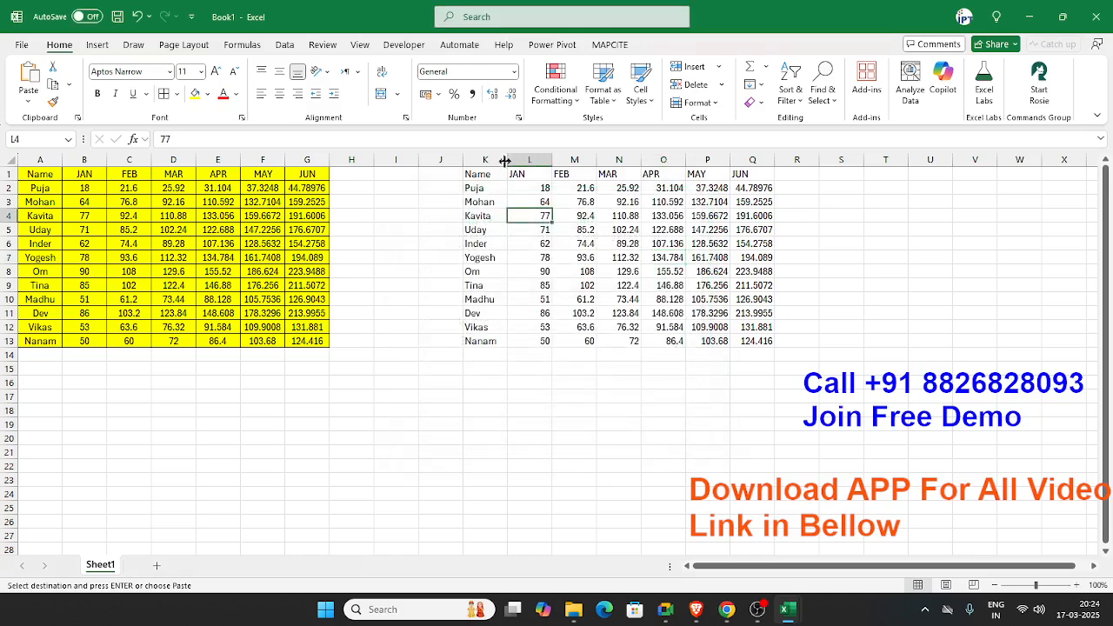
# Remove the pasted table copy in columns K to Q.
pyautogui.moveTo(484, 154); pyautogui.dragTo(752, 159)
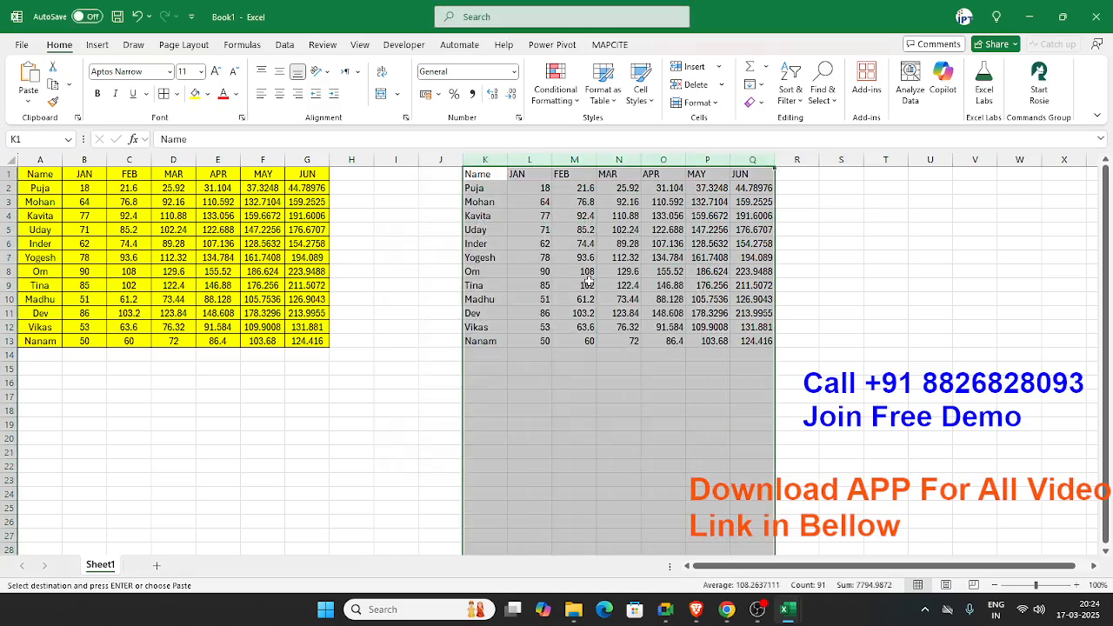
pyautogui.press('Delete')
# Apply the formatting of table A1:G13 to the empty cells from L2 with Format Painter, and undo it.
pyautogui.click(50, 174)
pyautogui.moveTo(50, 174); pyautogui.dragTo(307, 341)
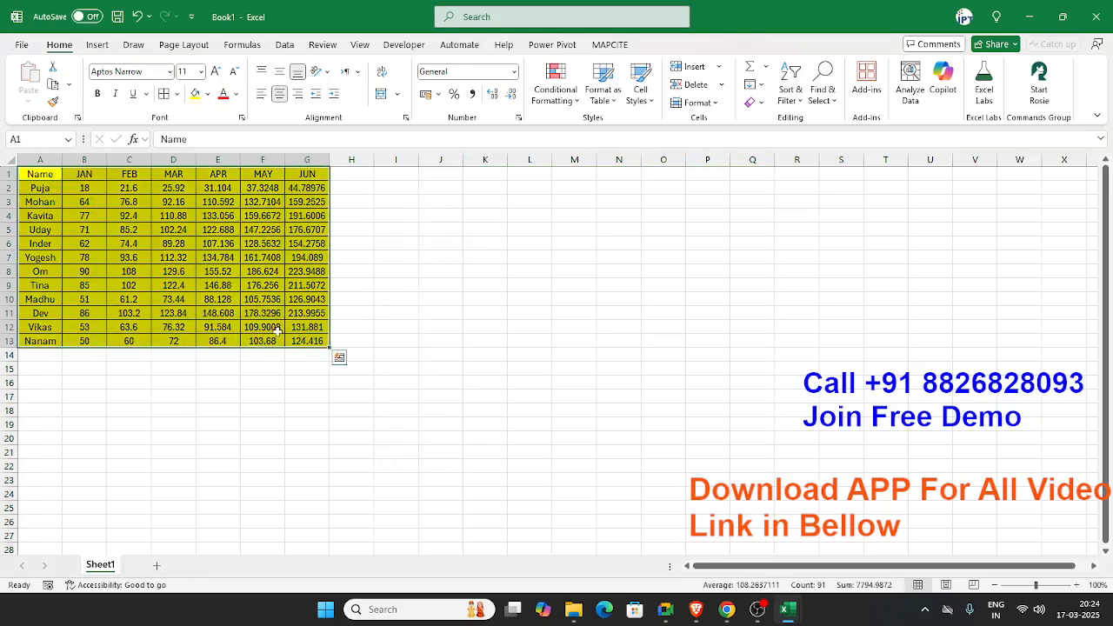
pyautogui.hotkey('ctrl', 'q')
pyautogui.click(215, 216)
pyautogui.click(51, 172)
pyautogui.moveTo(51, 172); pyautogui.dragTo(307, 340)
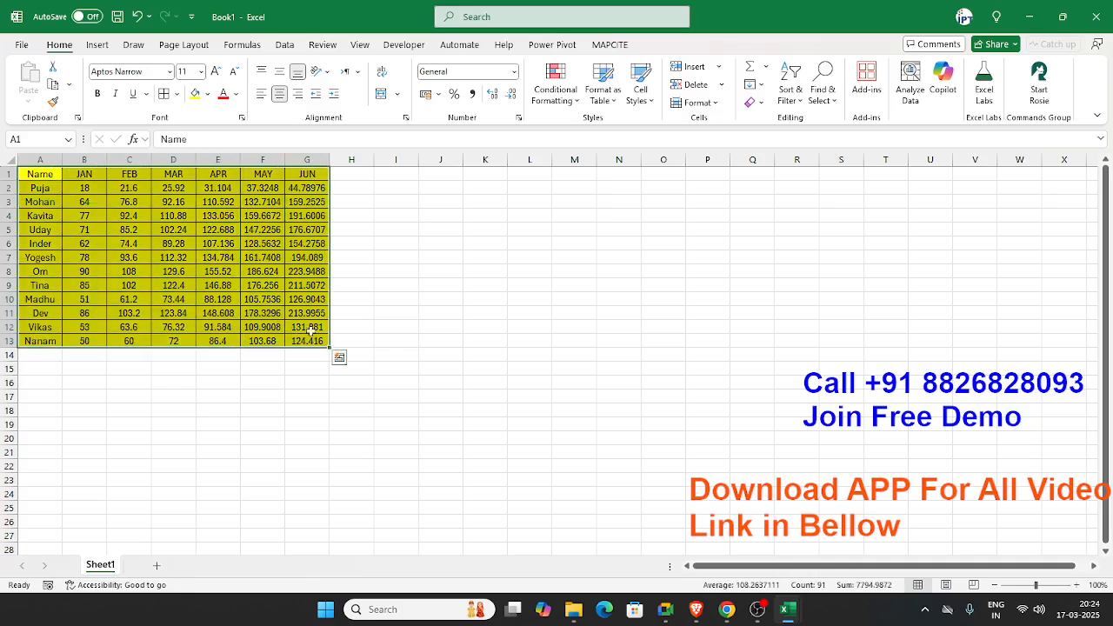
pyautogui.hotkey('ctrl', 'q')
pyautogui.click(53, 104)
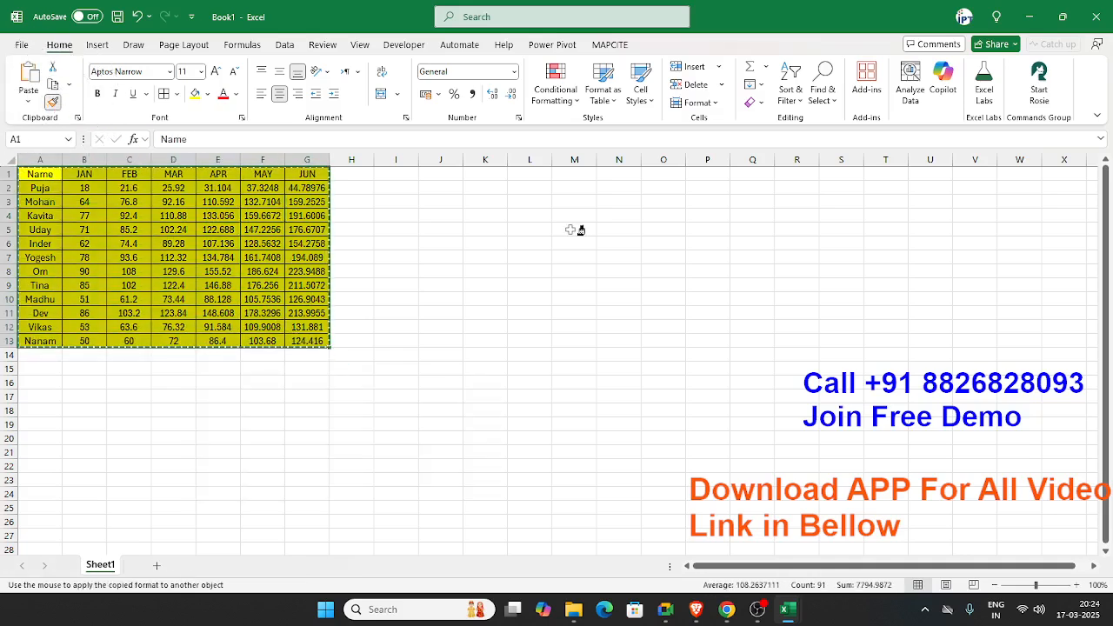
pyautogui.click(525, 188)
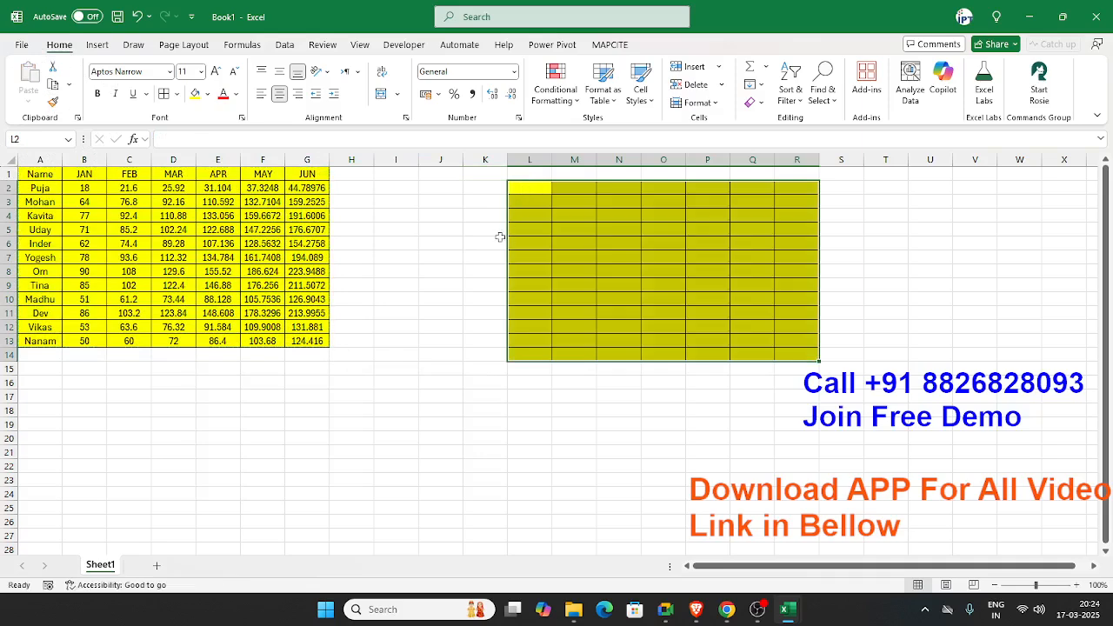
pyautogui.click(501, 235)
pyautogui.hotkey('ctrl', 'z')
# Paste only the formats of the copied table at L2 with Paste Special, and undo the paste.
pyautogui.click(534, 189)
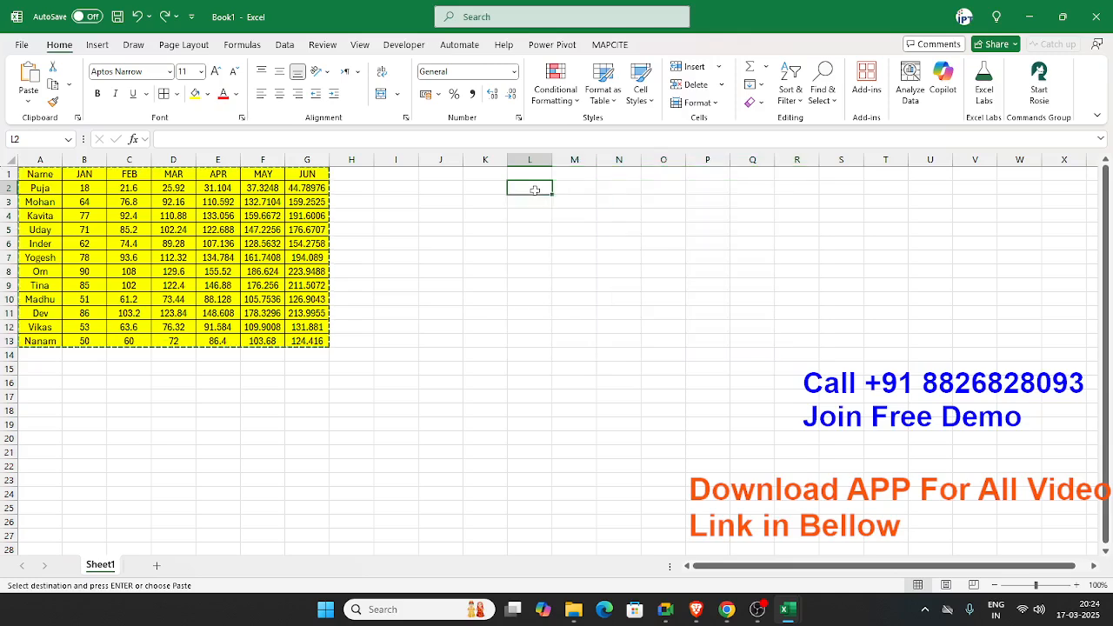
pyautogui.rightClick(534, 189)
pyautogui.click(586, 253)
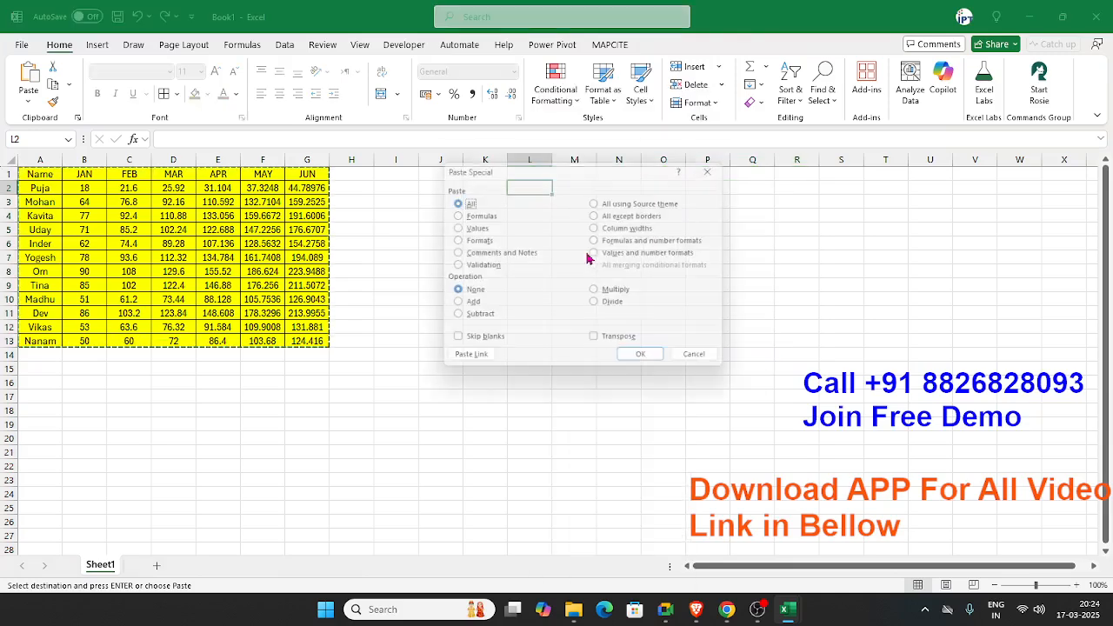
pyautogui.click(485, 241)
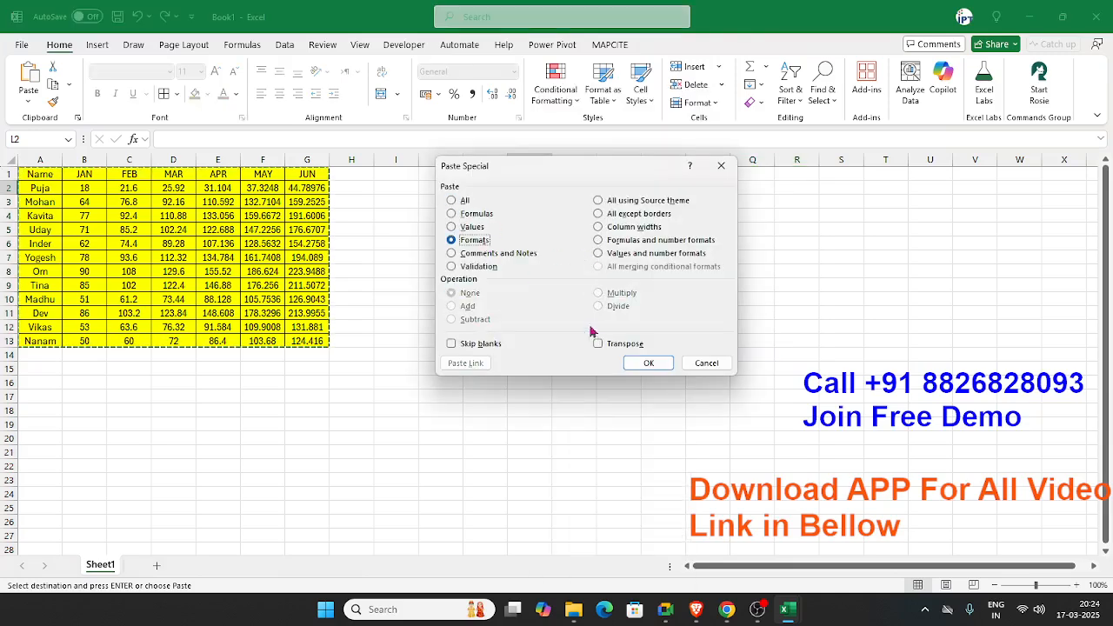
pyautogui.click(648, 362)
pyautogui.click(501, 270)
pyautogui.moveTo(529, 160); pyautogui.dragTo(795, 174)
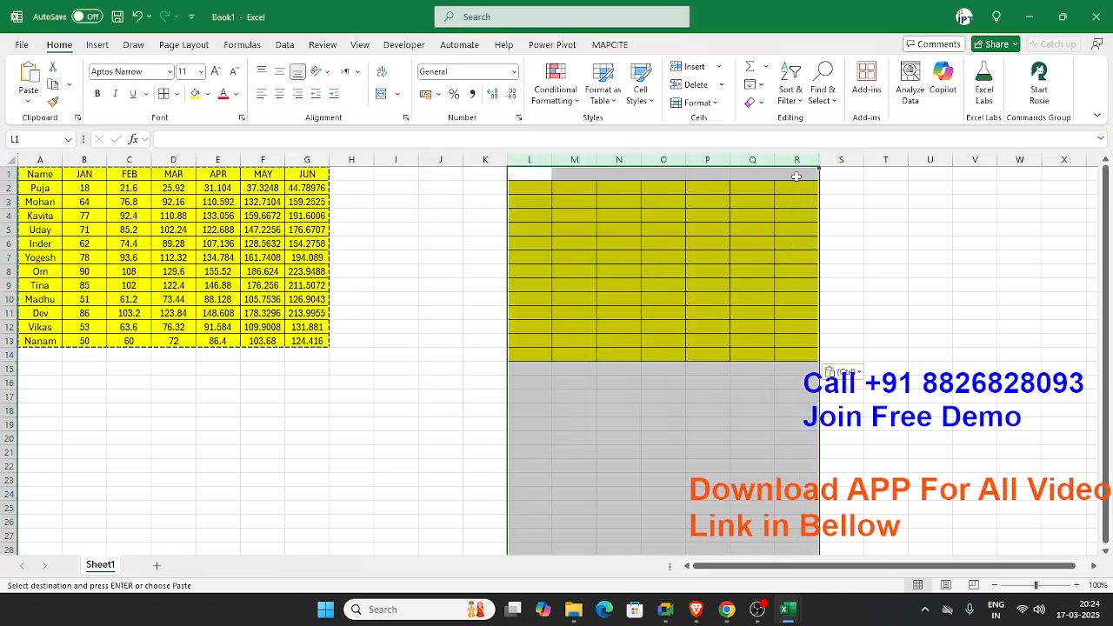
pyautogui.hotkey('ctrl', 'z')
pyautogui.click(470, 191)
# Add a comment reading "This is Final Sales" to cell G2.
pyautogui.rightClick(309, 193)
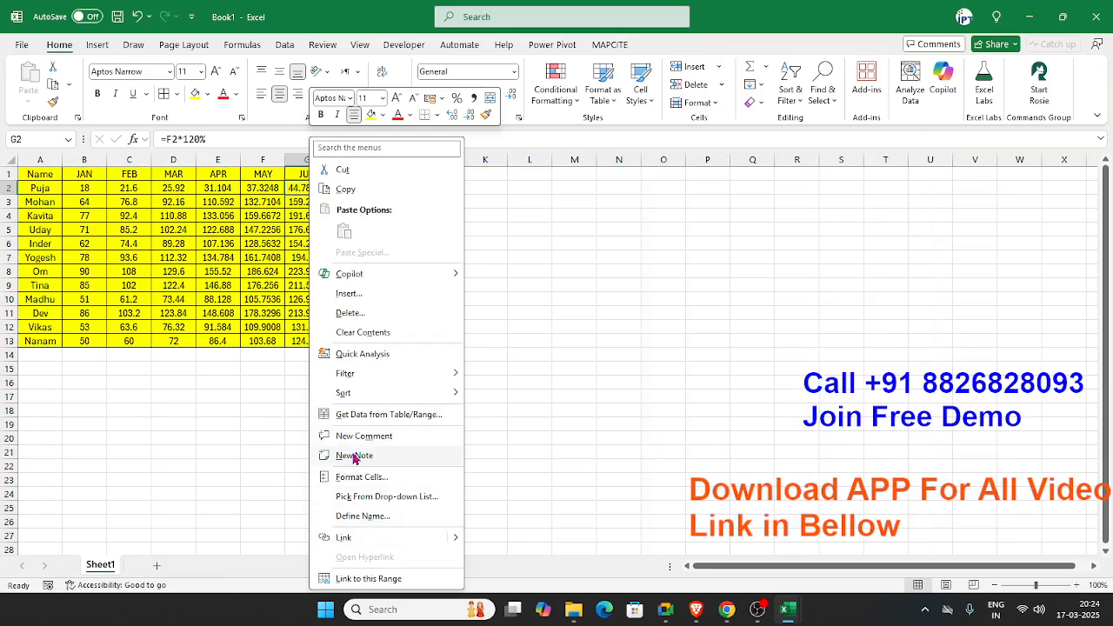
pyautogui.click(352, 438)
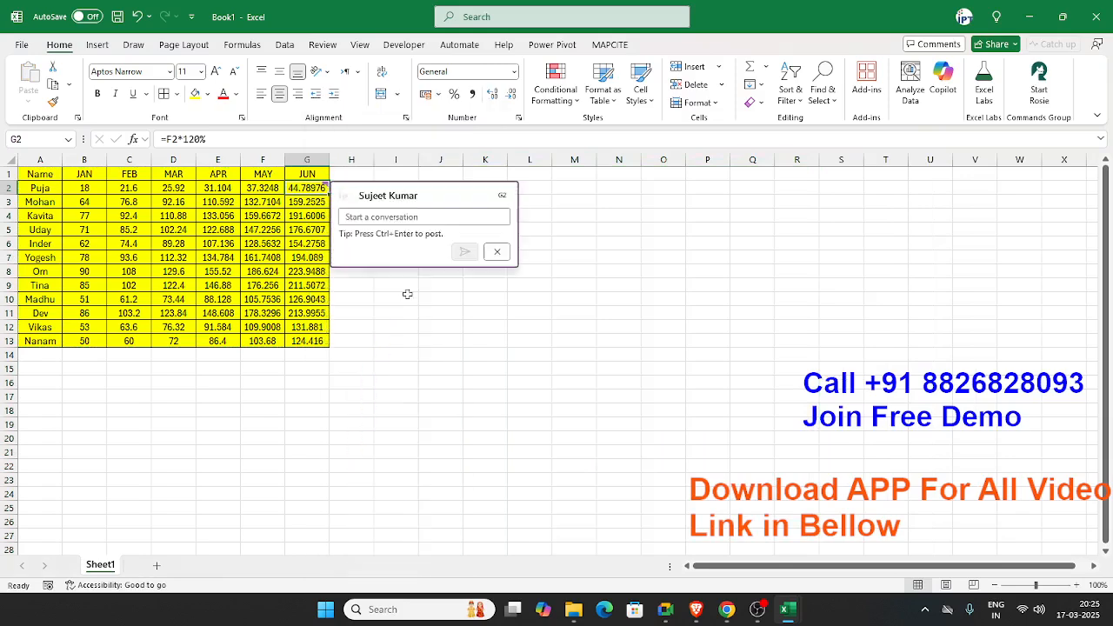
pyautogui.write('T')
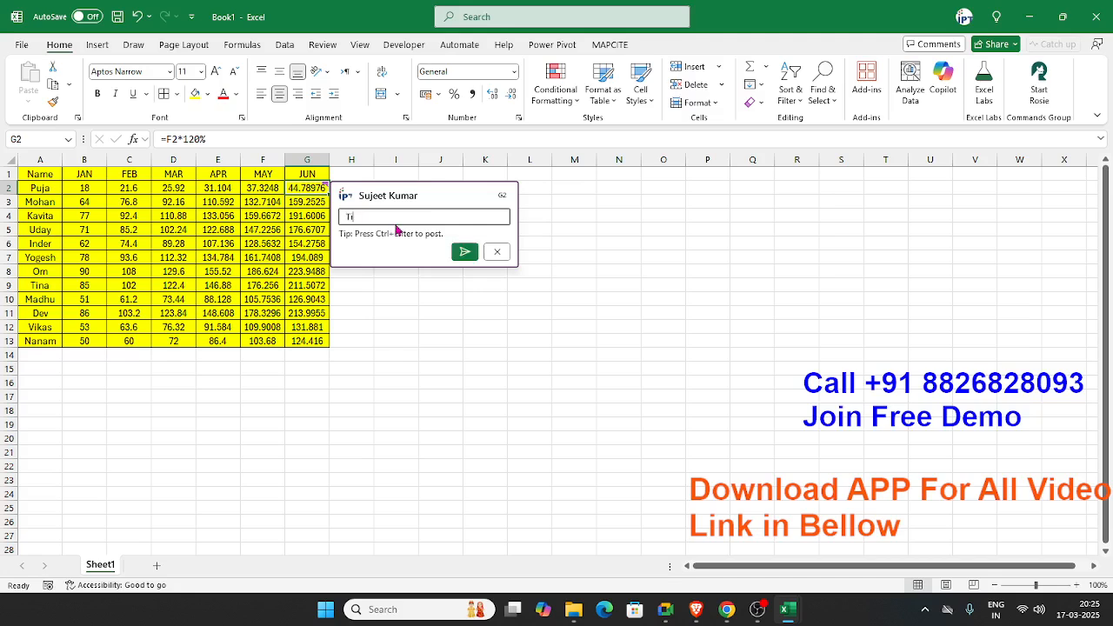
pyautogui.write('his is Final Sales')
pyautogui.click(464, 251)
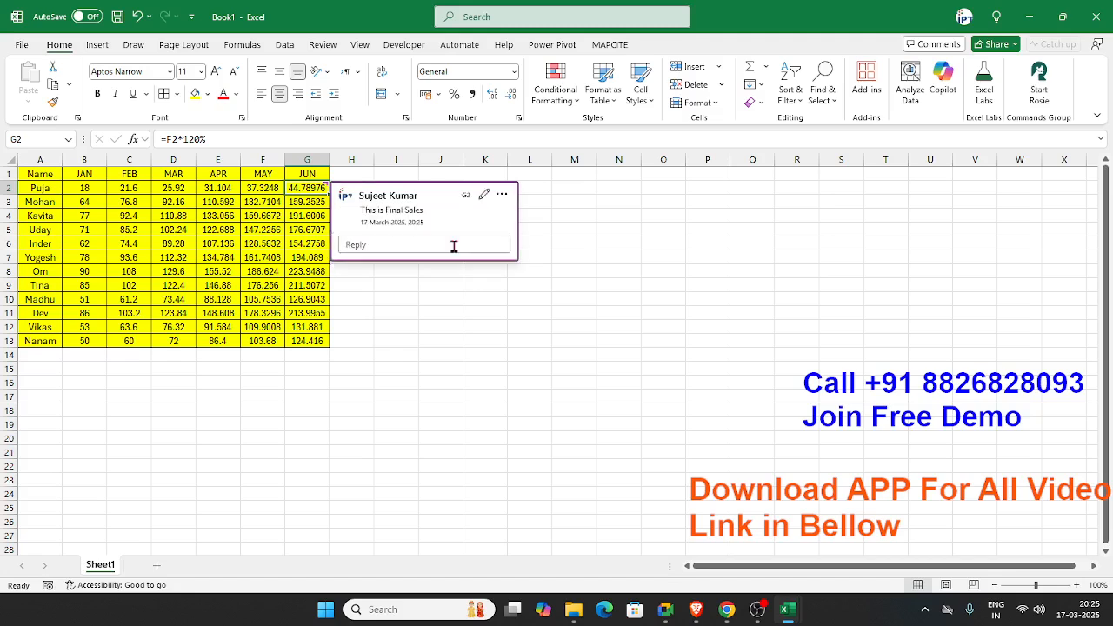
pyautogui.click(424, 310)
# Copy cell G2 and paste only its comment onto G3:G13 using the Comments and Notes option of Paste Special.
pyautogui.click(311, 186)
pyautogui.hotkey('ctrl', 'c')
pyautogui.moveTo(309, 202); pyautogui.dragTo(307, 339)
pyautogui.rightClick(301, 310)
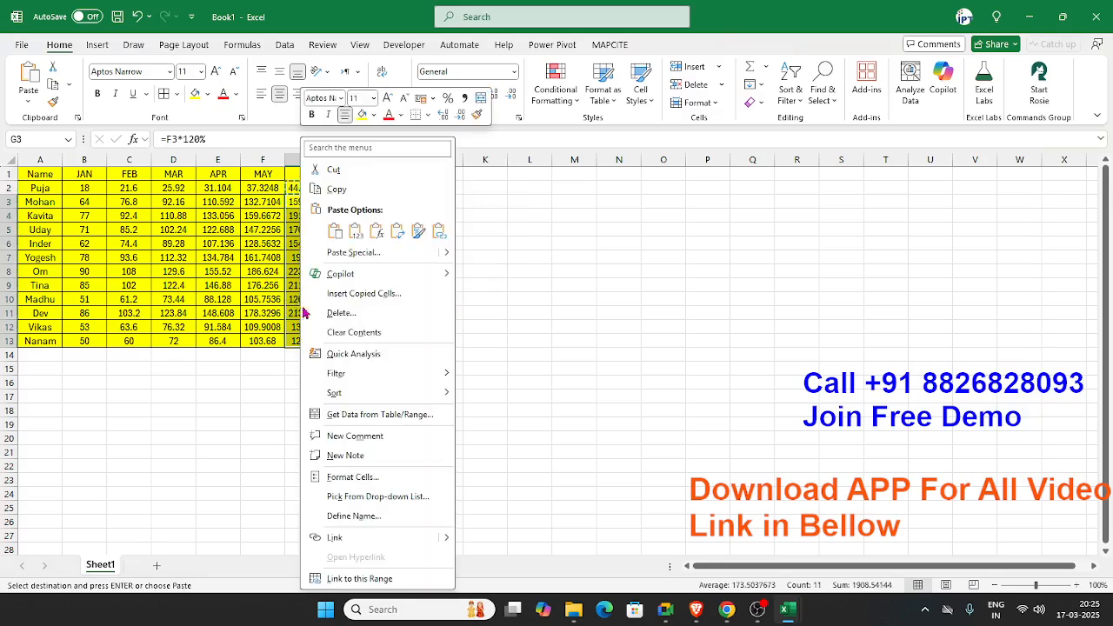
pyautogui.click(343, 255)
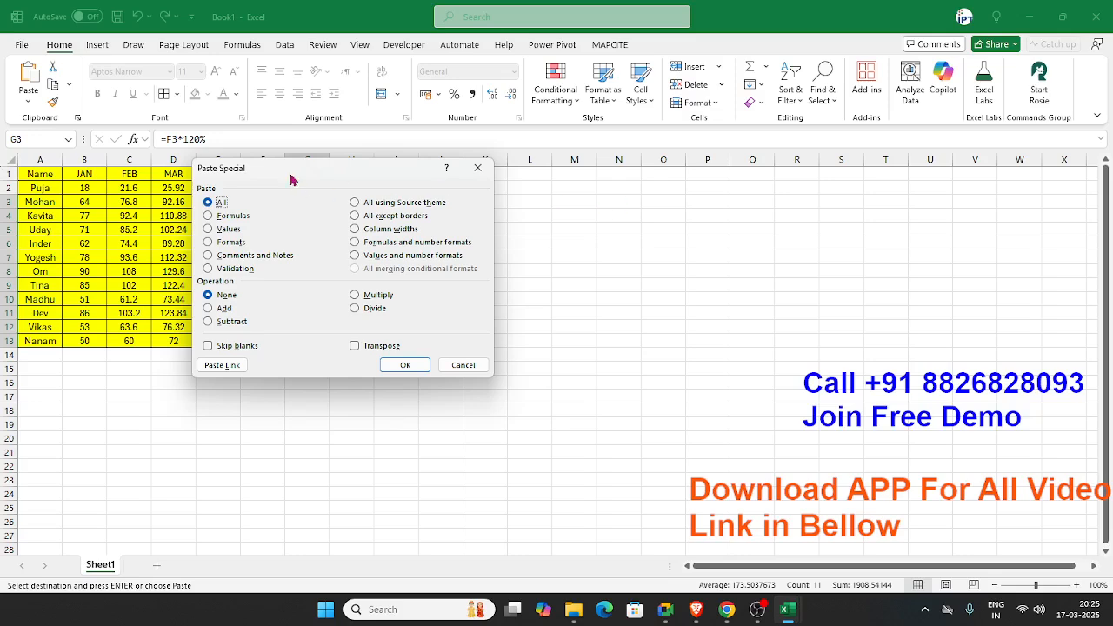
pyautogui.moveTo(287, 176); pyautogui.dragTo(652, 180)
pyautogui.click(587, 240)
pyautogui.click(587, 253)
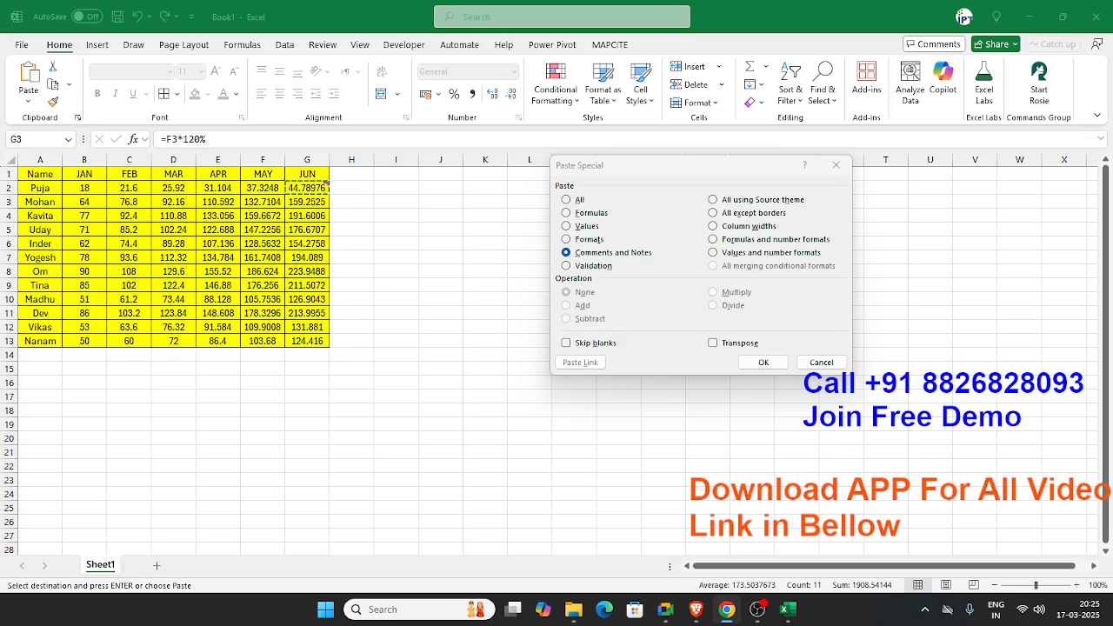
pyautogui.click(760, 361)
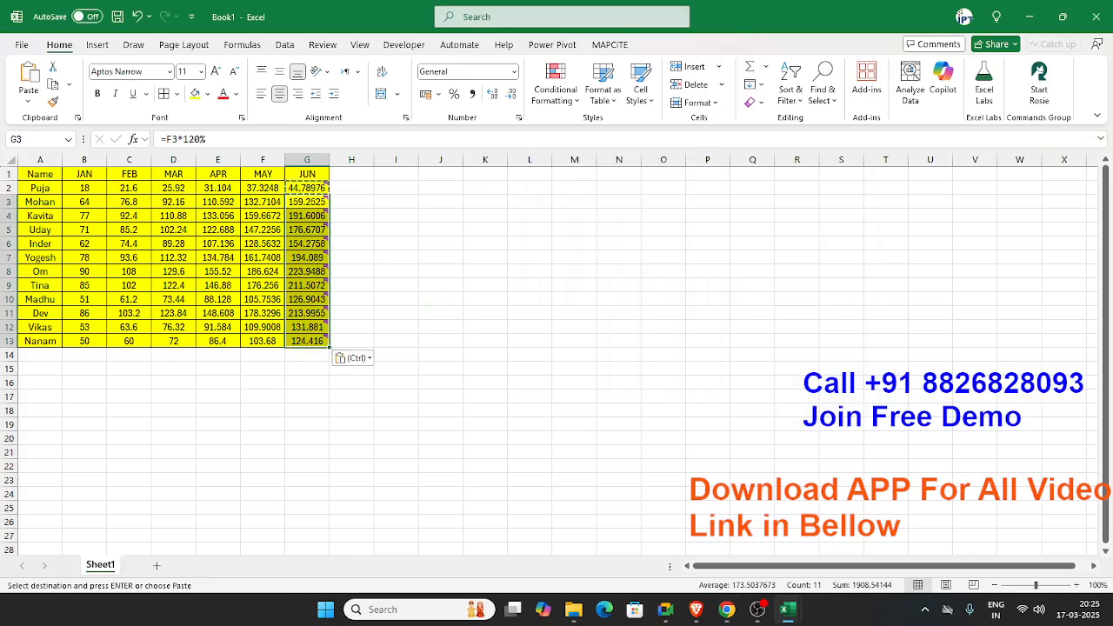
pyautogui.hotkey('alt', 'Tab')
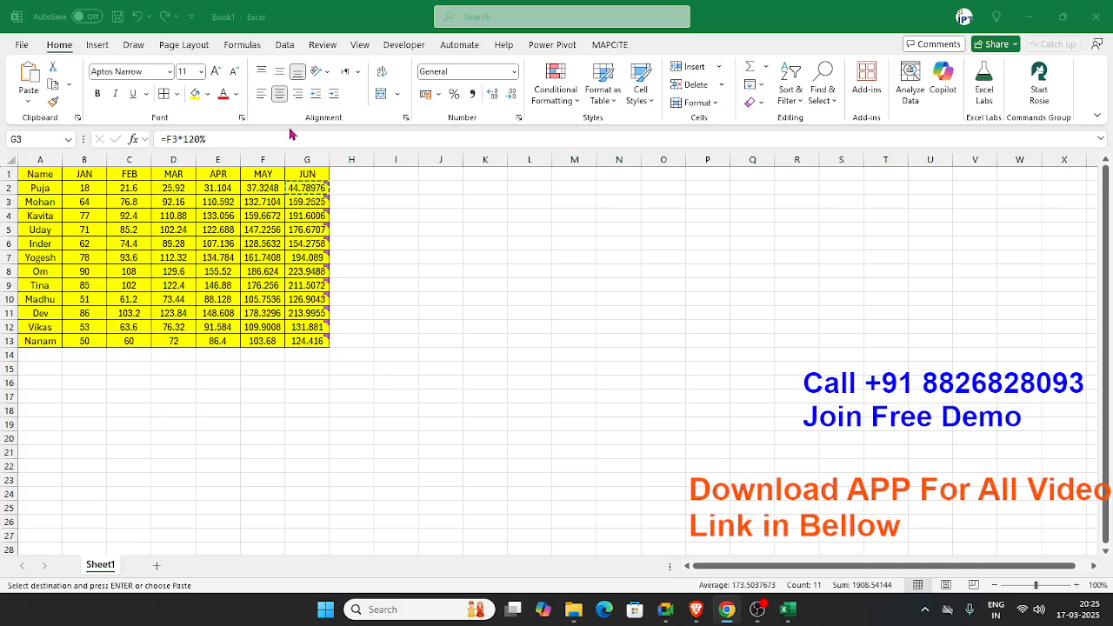
pyautogui.hotkey('alt', 'Tab')
# Paste the table A1:G13 at K1 with the All except borders option, and remove columns J to R again.
pyautogui.click(75, 177)
pyautogui.moveTo(35, 174); pyautogui.dragTo(311, 340)
pyautogui.hotkey('ctrl', 'c')
pyautogui.rightClick(492, 175)
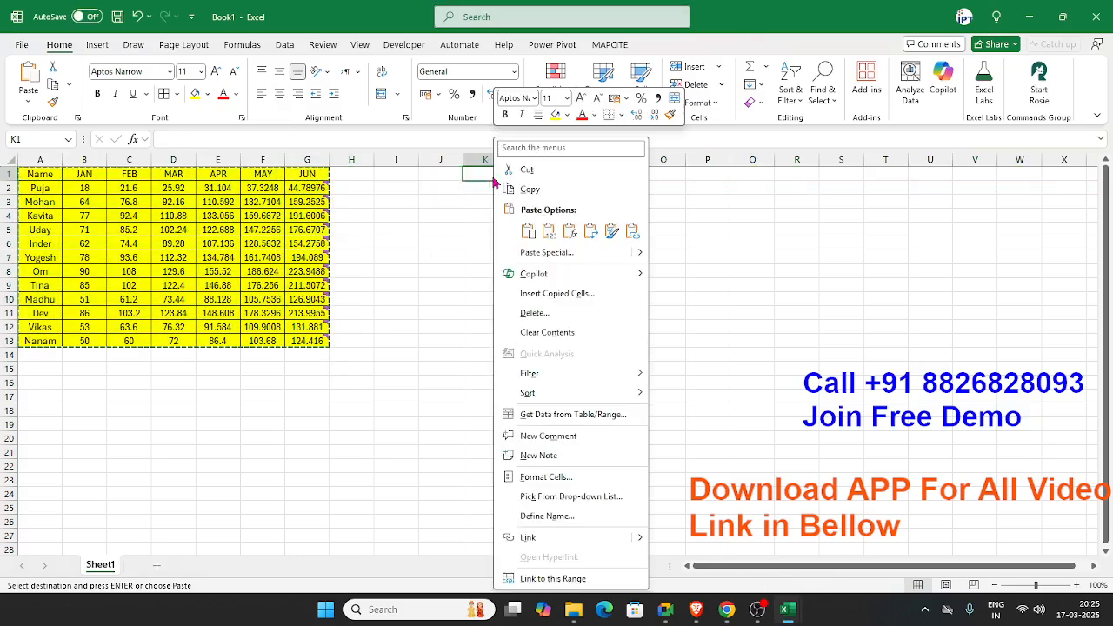
pyautogui.click(534, 251)
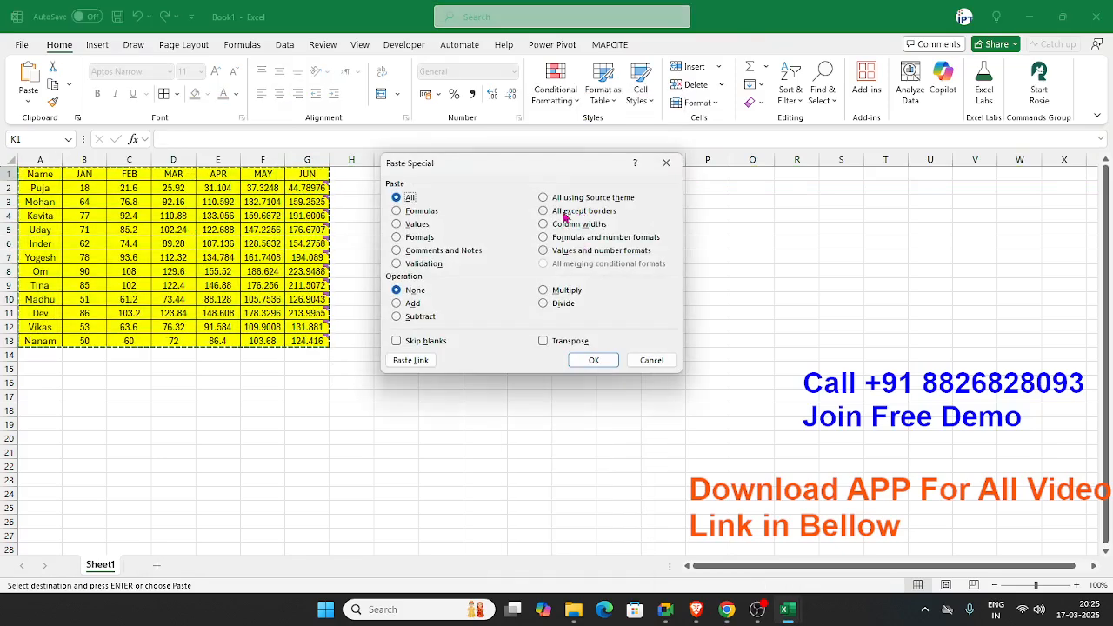
pyautogui.click(569, 210)
pyautogui.click(591, 360)
pyautogui.moveTo(441, 159); pyautogui.dragTo(796, 161)
pyautogui.press('Delete')
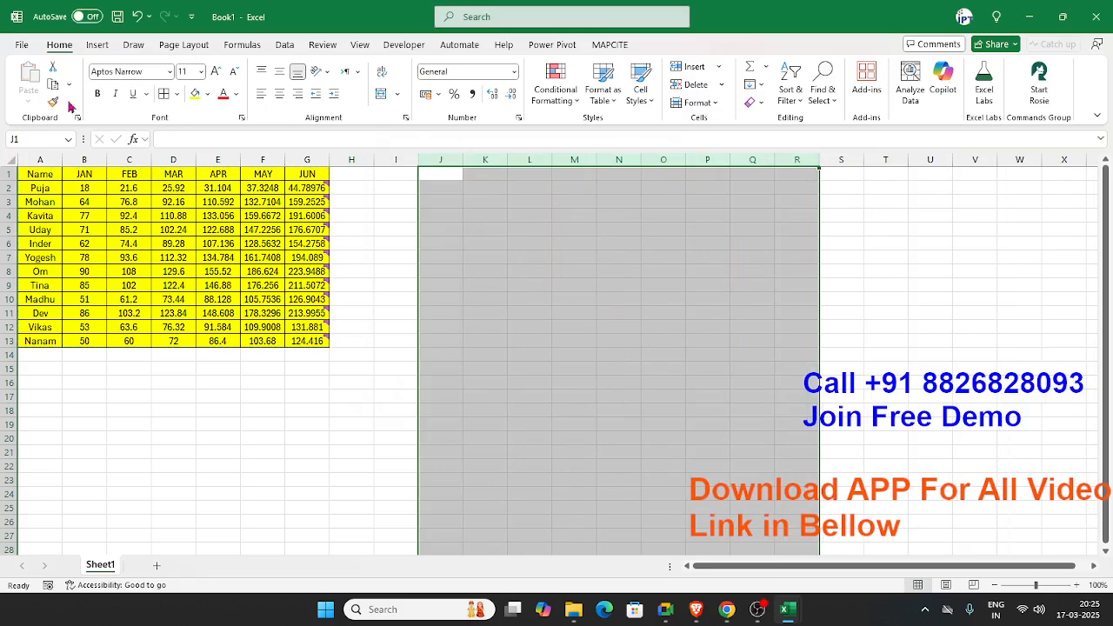
# Autofit the width of all columns on the sheet to their contents.
pyautogui.click(10, 160)
pyautogui.doubleClick(196, 160)
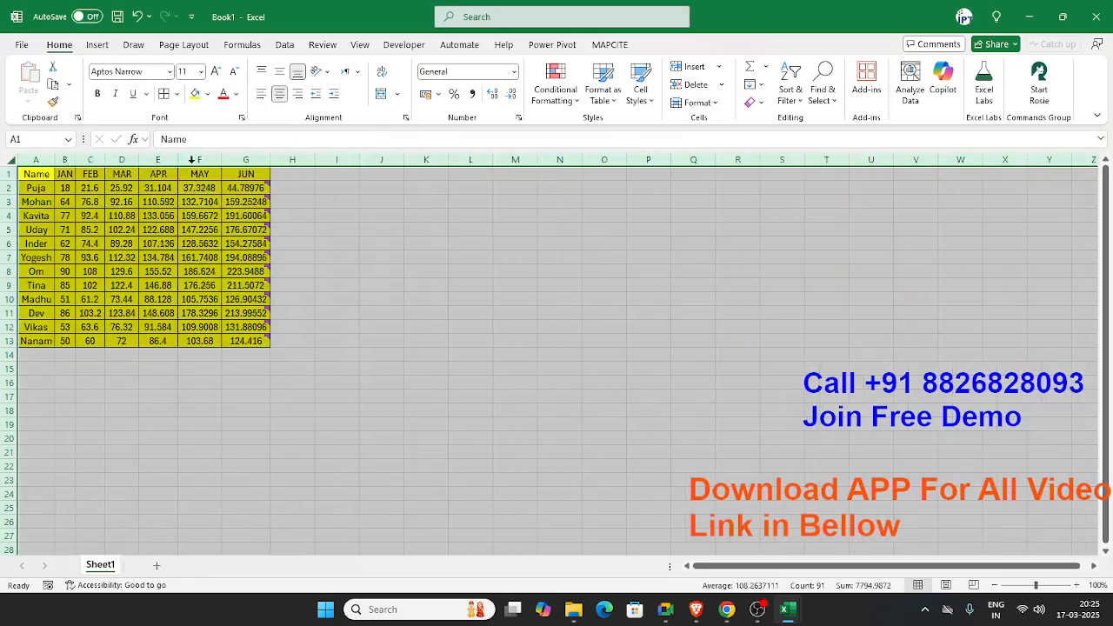
# Copy the whole monthly table and paste it normally at M1.
pyautogui.click(266, 339)
pyautogui.hotkey('ctrl', 'a')
pyautogui.hotkey('ctrl', 'c')
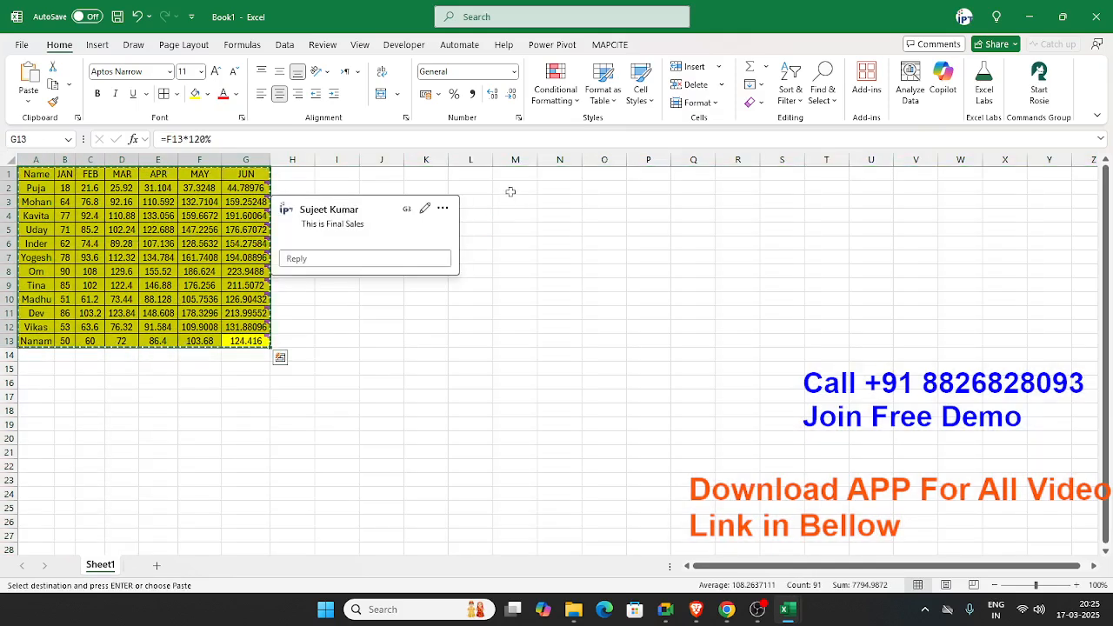
pyautogui.click(511, 176)
pyautogui.hotkey('ctrl', 'v')
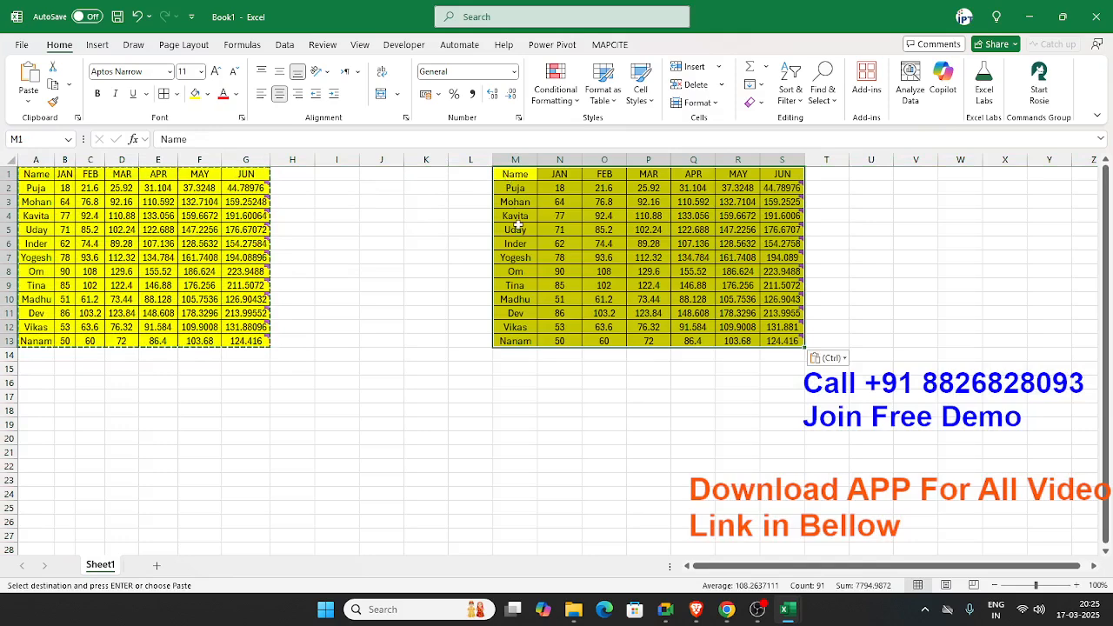
# Apply the source table's column widths to the copy at M1 with the Column widths option of Paste Special.
pyautogui.rightClick(555, 205)
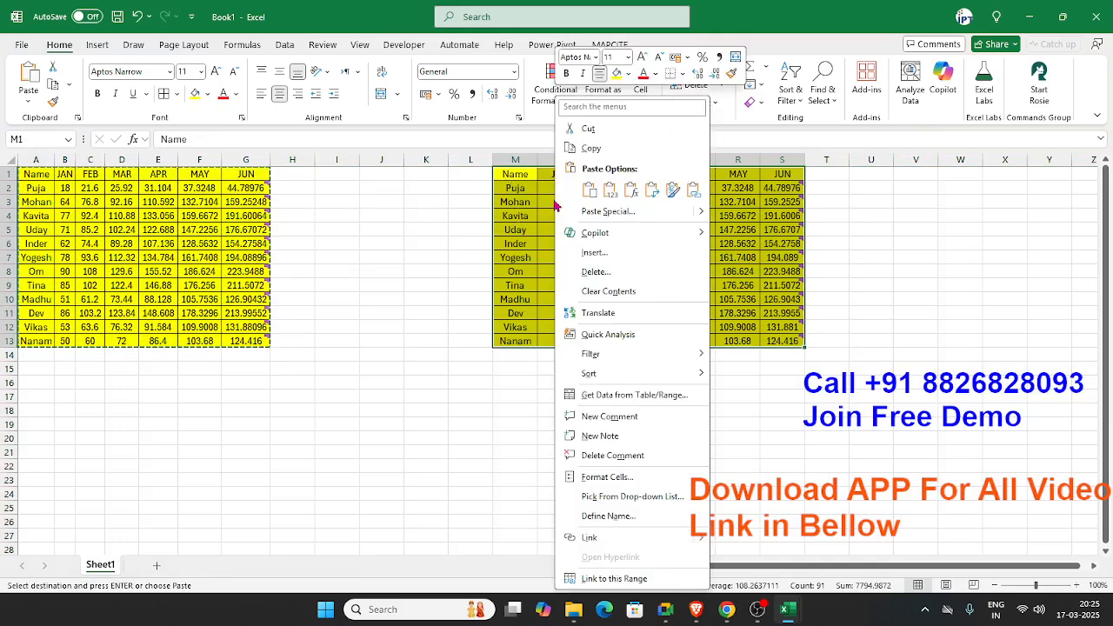
pyautogui.click(606, 211)
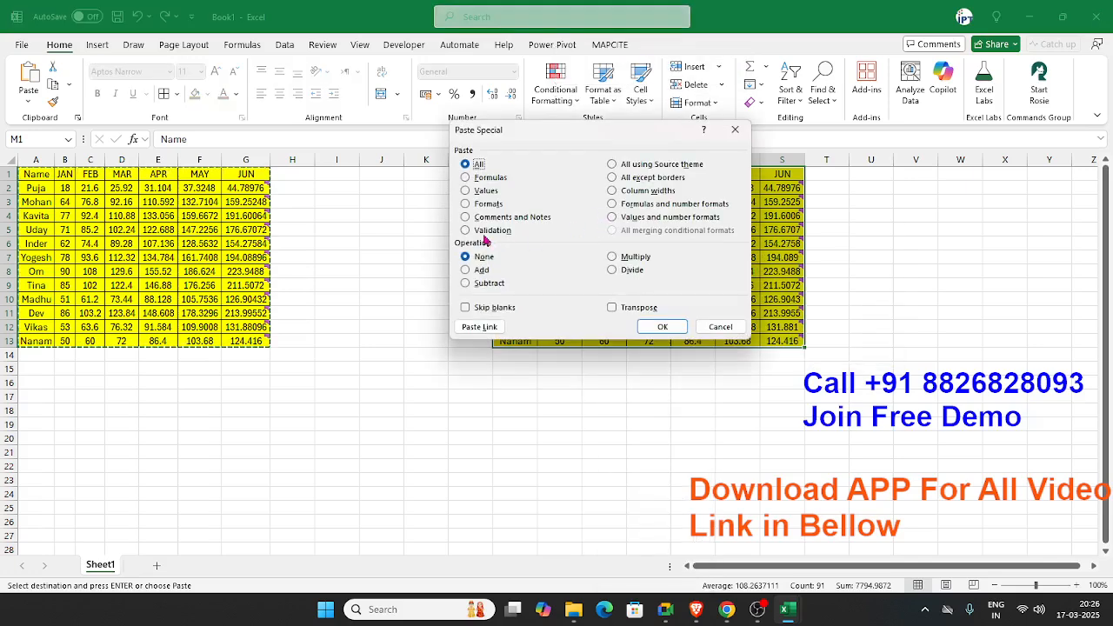
pyautogui.click(651, 192)
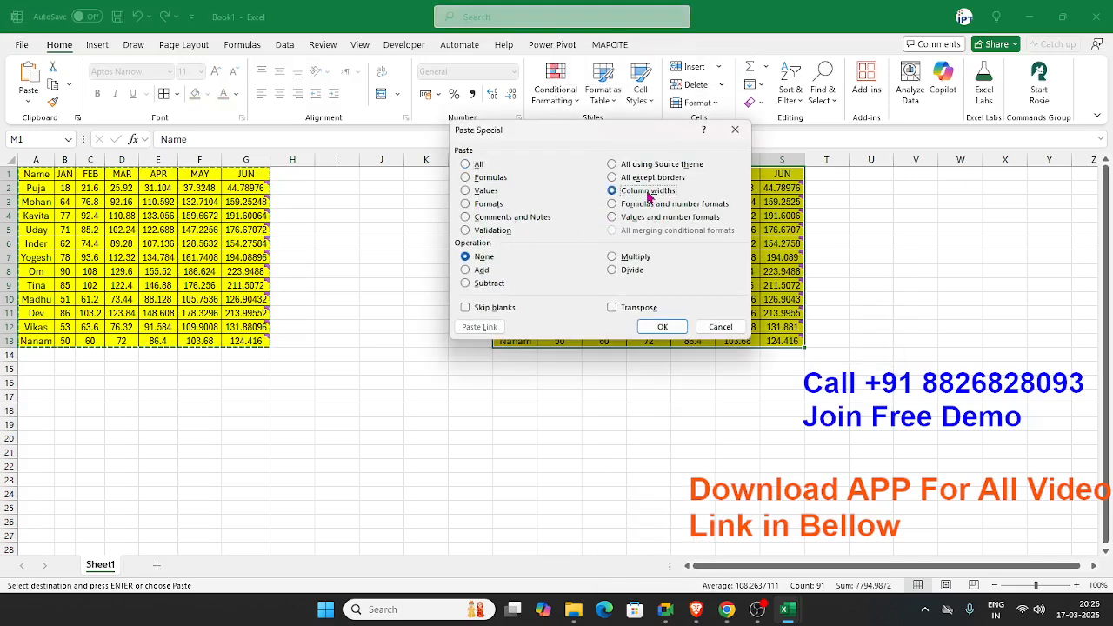
pyautogui.click(662, 326)
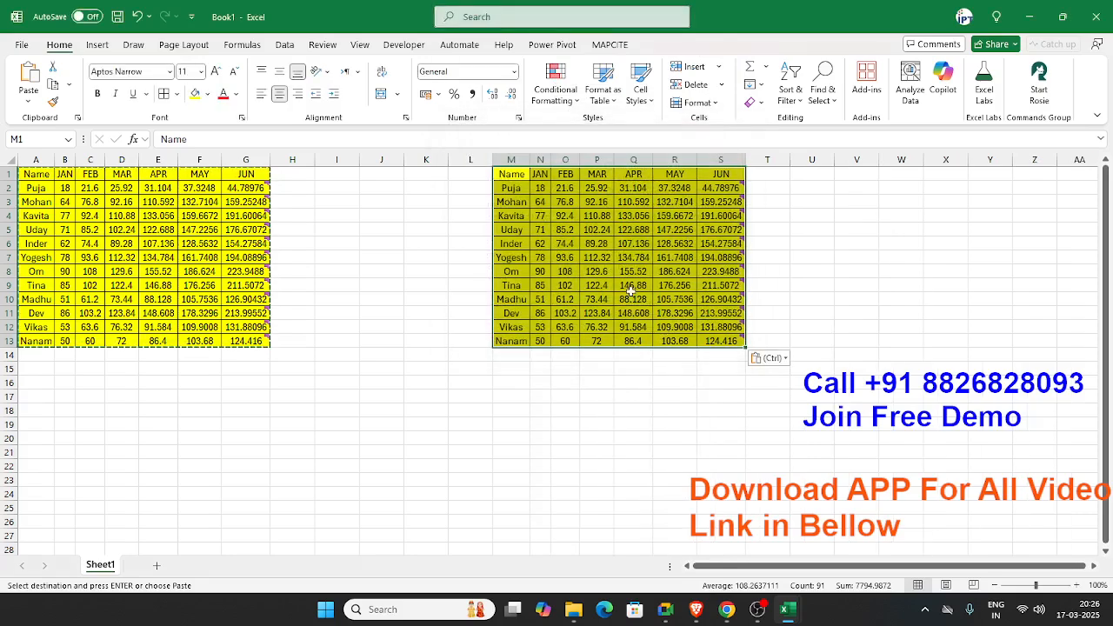
# Paste another copy of the table at U1 with the Keep Source Column Widths option.
pyautogui.click(808, 173)
pyautogui.rightClick(809, 177)
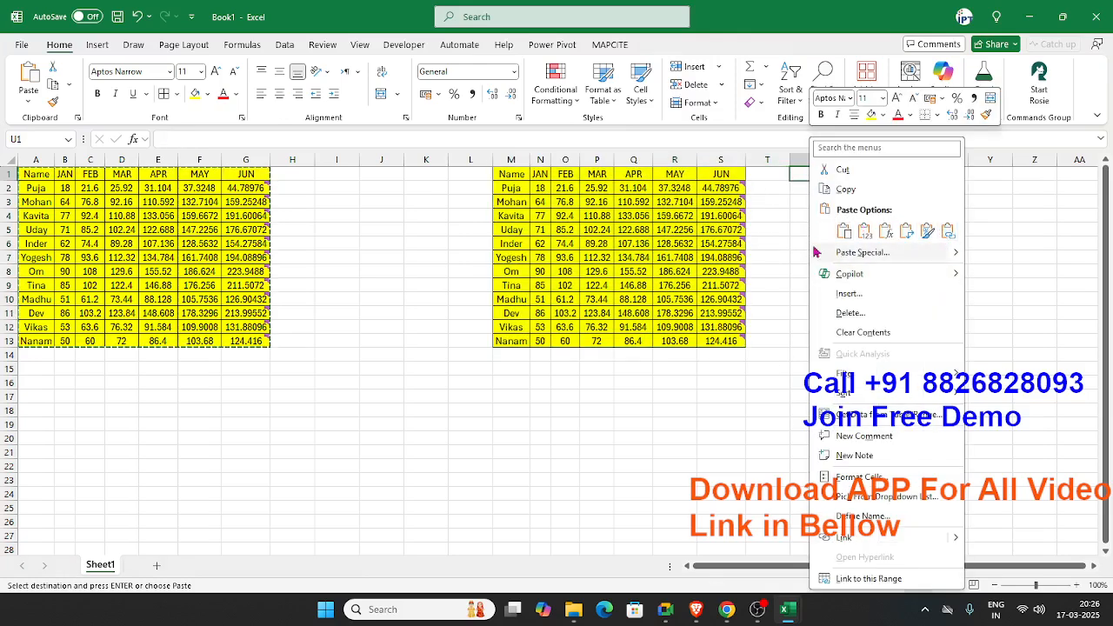
pyautogui.moveTo(955, 254)
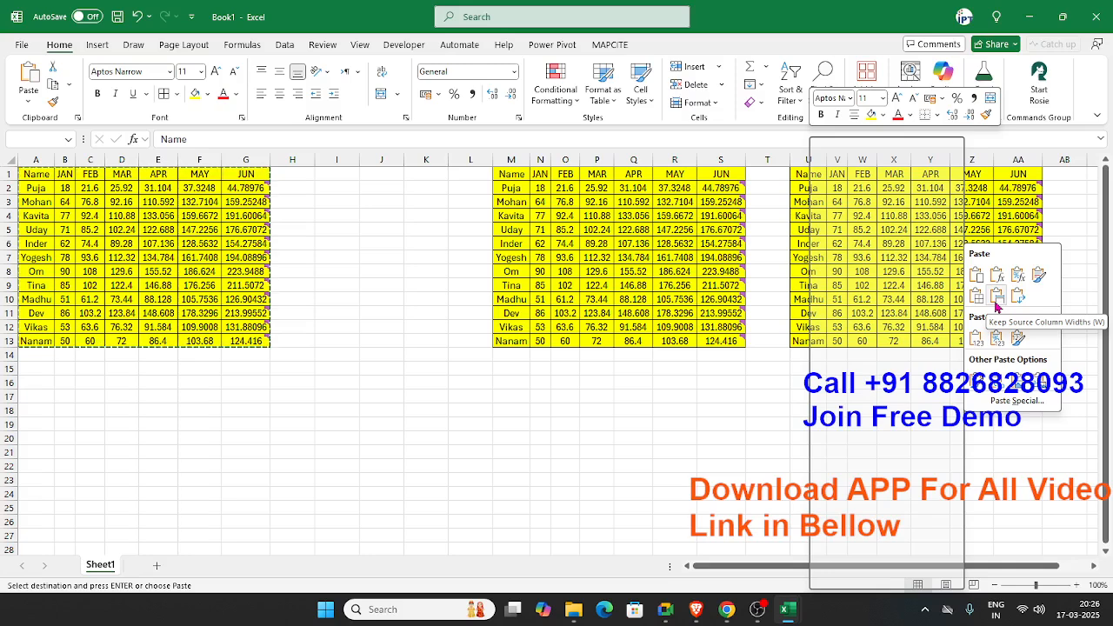
pyautogui.click(996, 306)
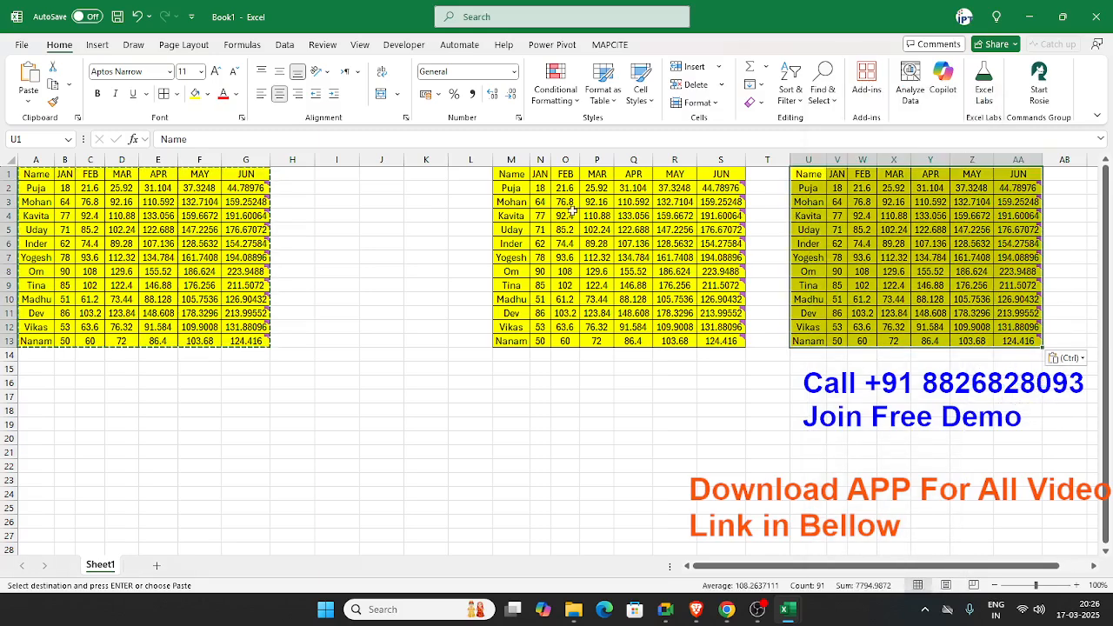
# Delete columns L to AA containing both table copies.
pyautogui.click(489, 159)
pyautogui.moveTo(493, 159); pyautogui.dragTo(1024, 165)
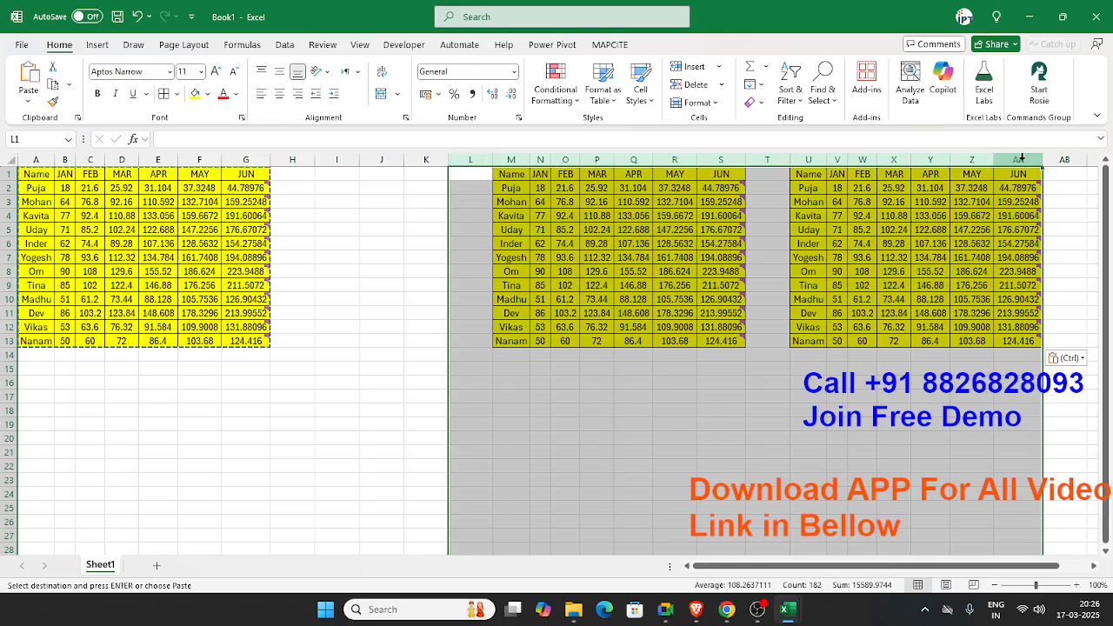
pyautogui.press('ctrl')
pyautogui.press('ctrl')
pyautogui.hotkey('ctrl', '-')
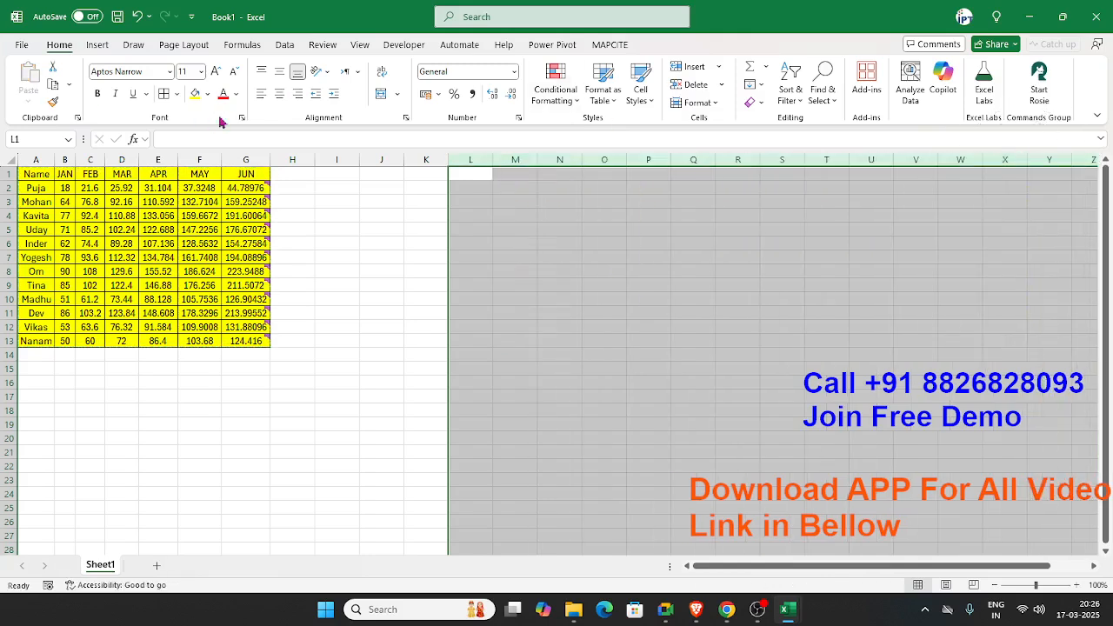
# Add a Date column header in H1 and enter the current date, 17-03-2025, in H2.
pyautogui.click(288, 170)
pyautogui.write('Date')
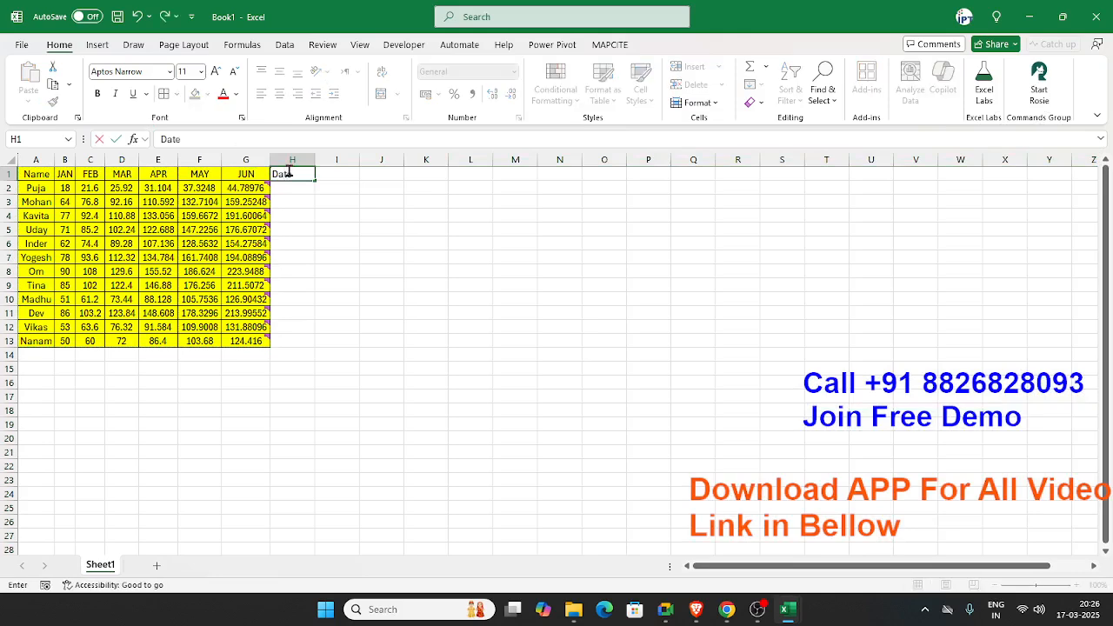
pyautogui.press('Return')
pyautogui.hotkey('ctrl', ';')
pyautogui.press('Return')
pyautogui.click(302, 187)
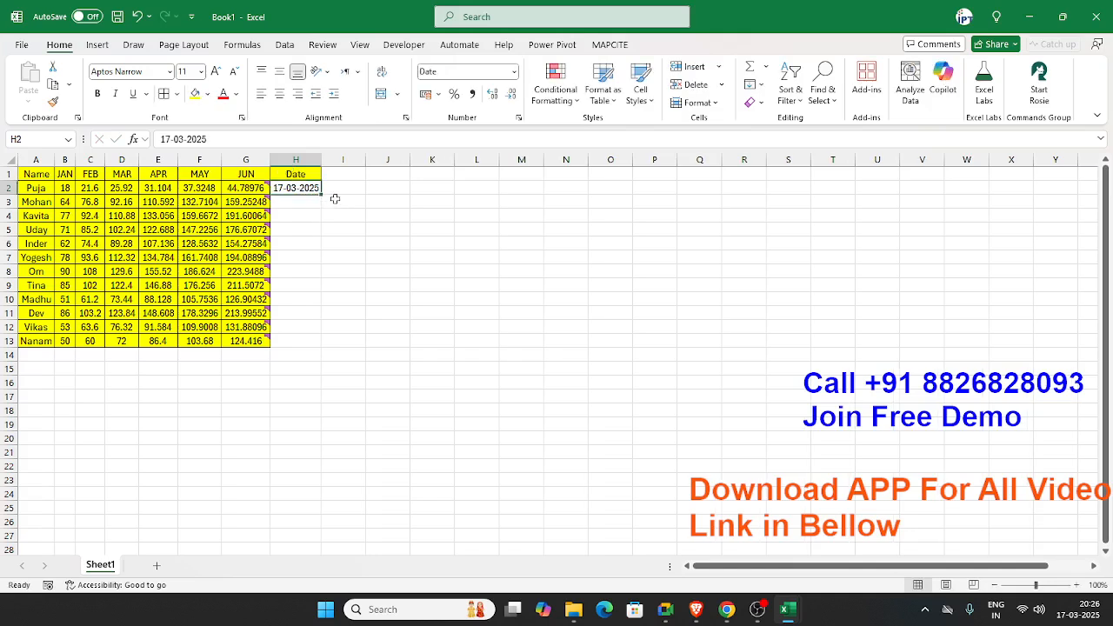
# Fill the dates down from H2 to H13 and format the cells with yellow fill and all borders.
pyautogui.moveTo(320, 194); pyautogui.dragTo(322, 349)
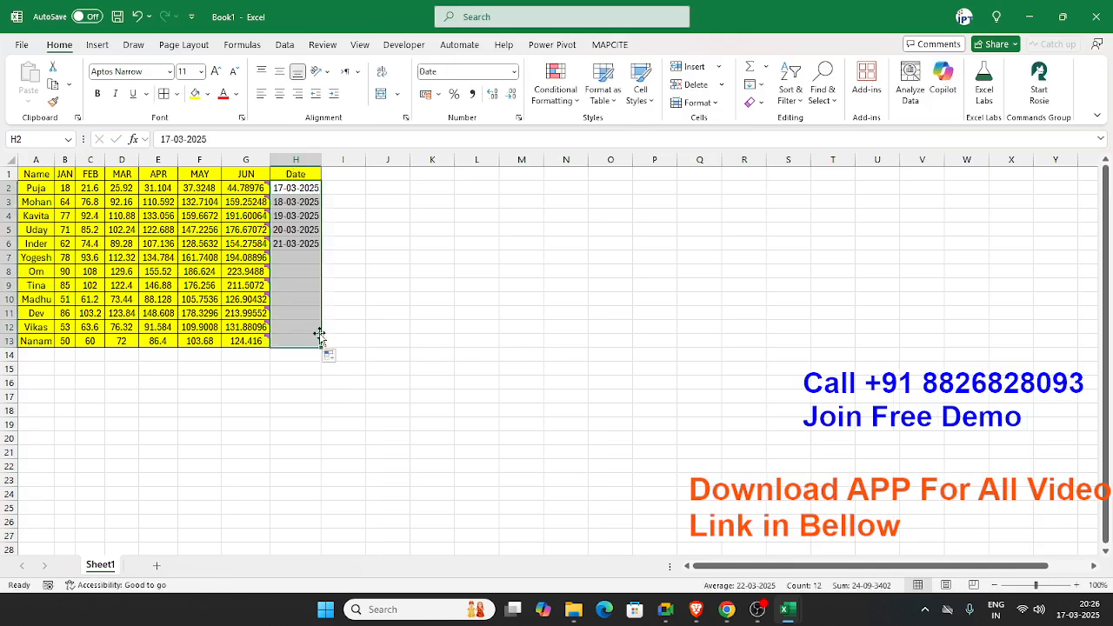
pyautogui.click(172, 93)
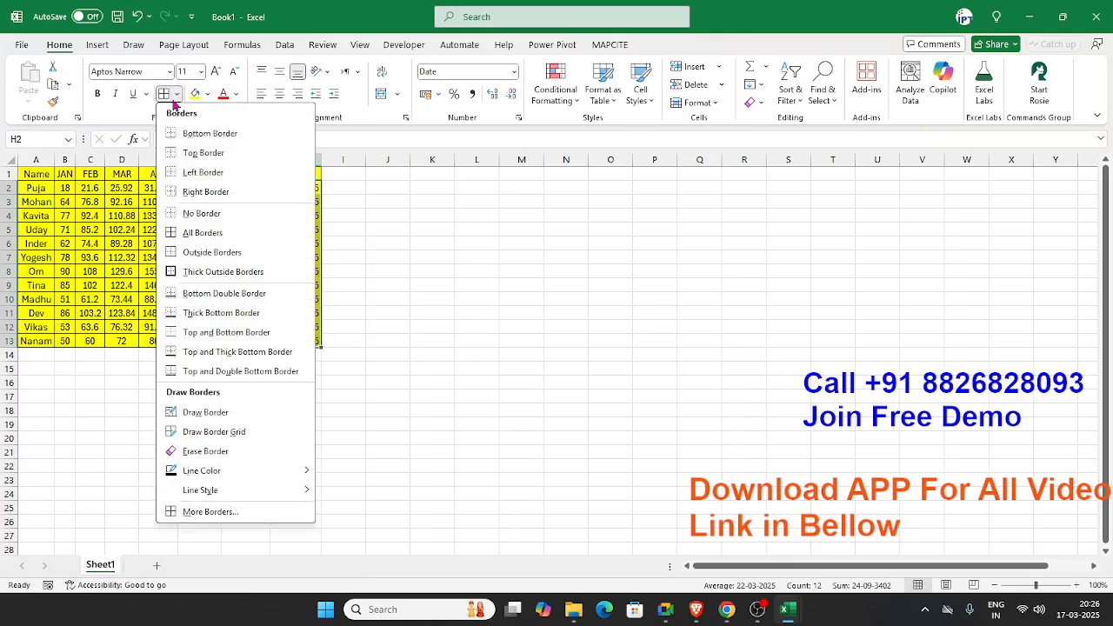
pyautogui.click(173, 94)
# Copy the dates in H2:H13 and paste them as values only at L2.
pyautogui.hotkey('ctrl', 'c')
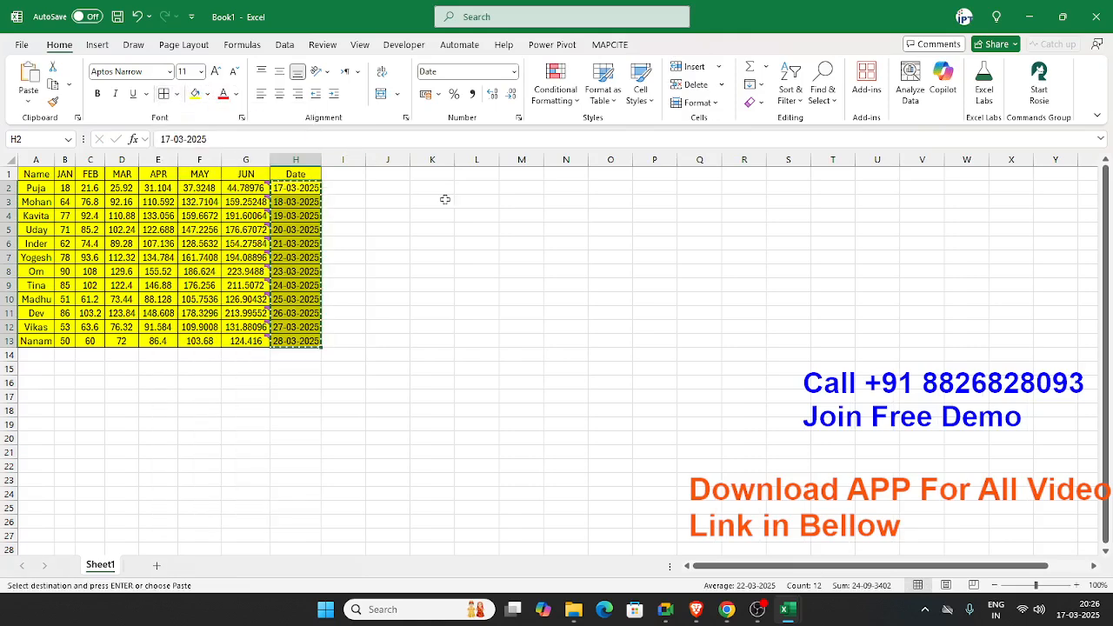
pyautogui.click(445, 199)
pyautogui.click(474, 190)
pyautogui.rightClick(477, 193)
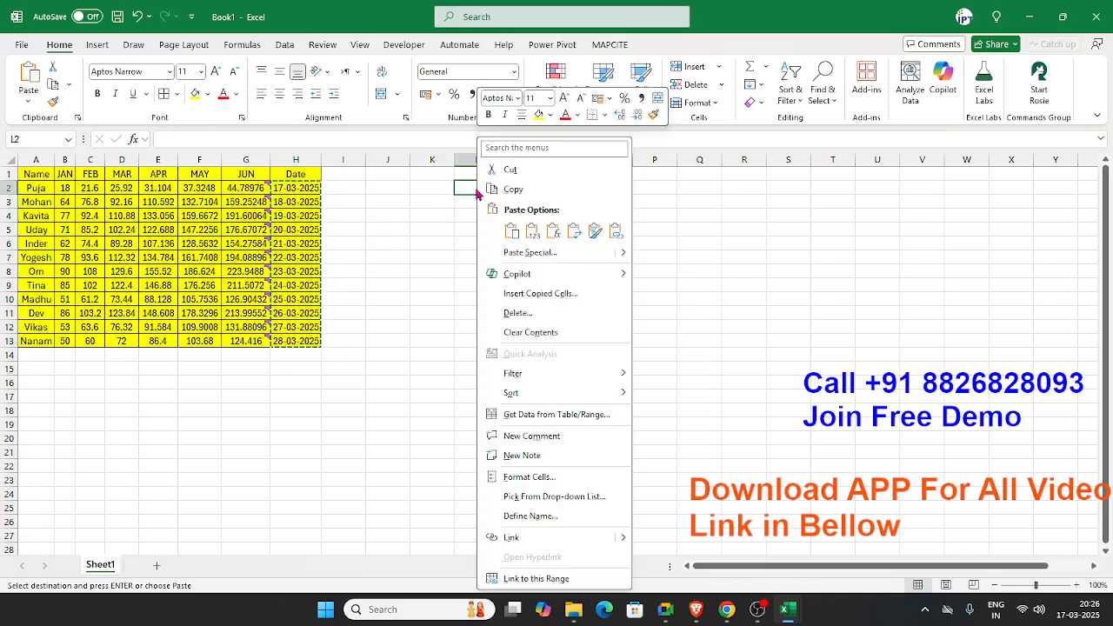
pyautogui.click(531, 230)
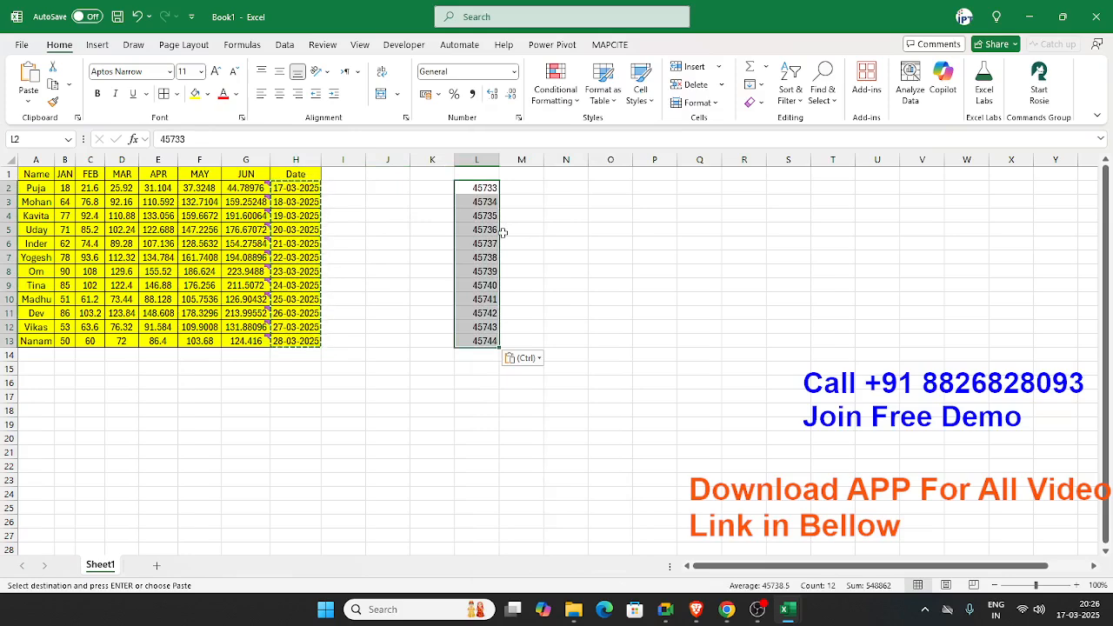
# Enter 1 in I16 and format the cell as Short Date.
pyautogui.click(349, 384)
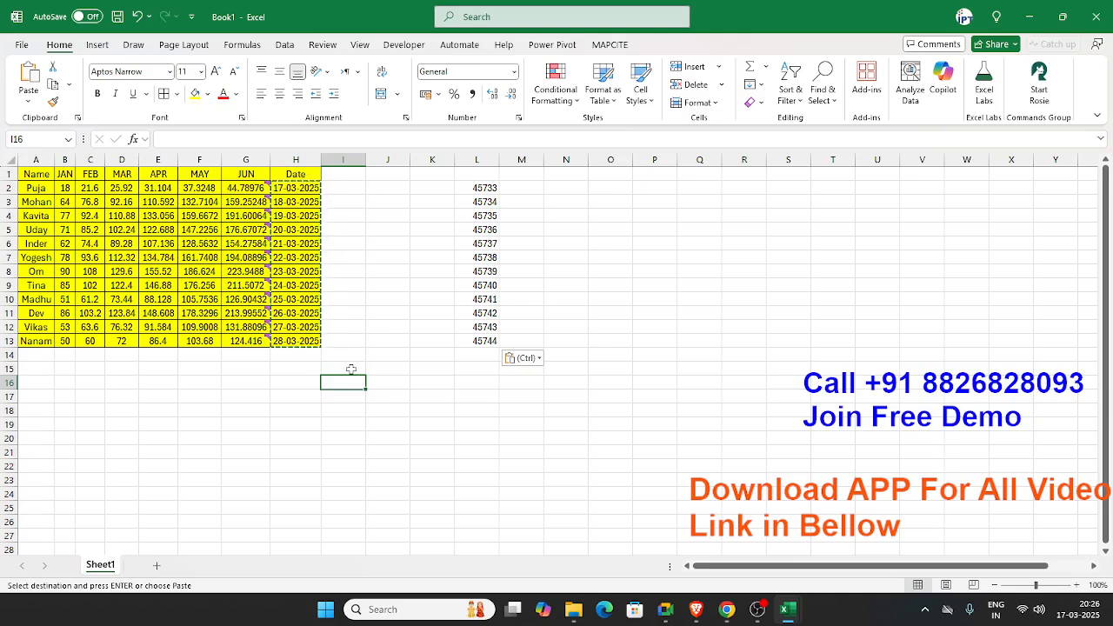
pyautogui.write('1')
pyautogui.press('Return')
pyautogui.press('Up')
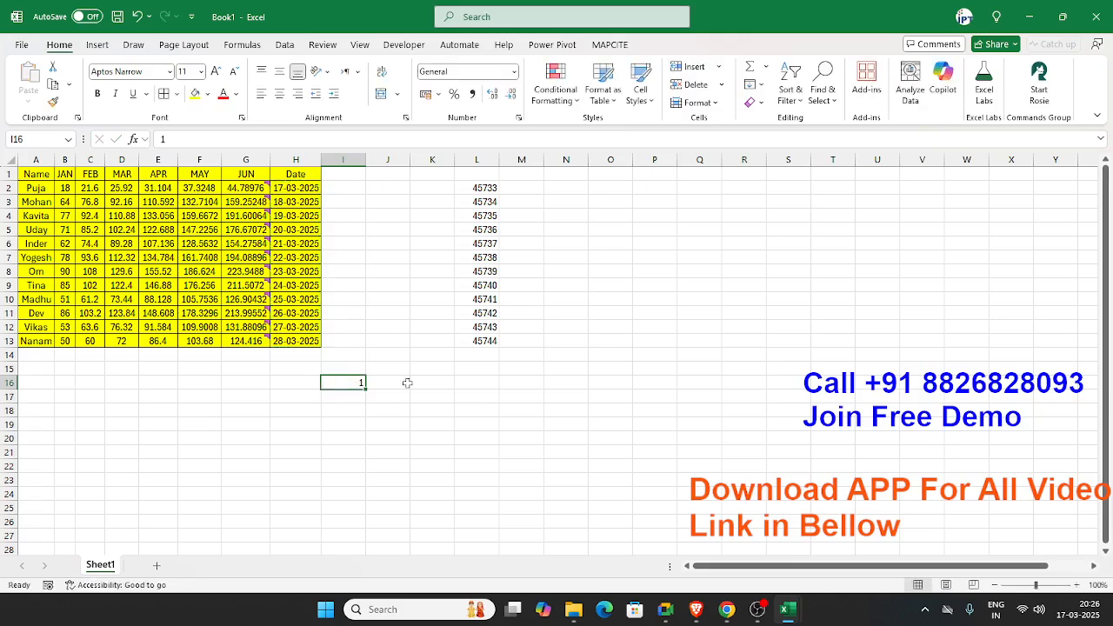
pyautogui.click(513, 72)
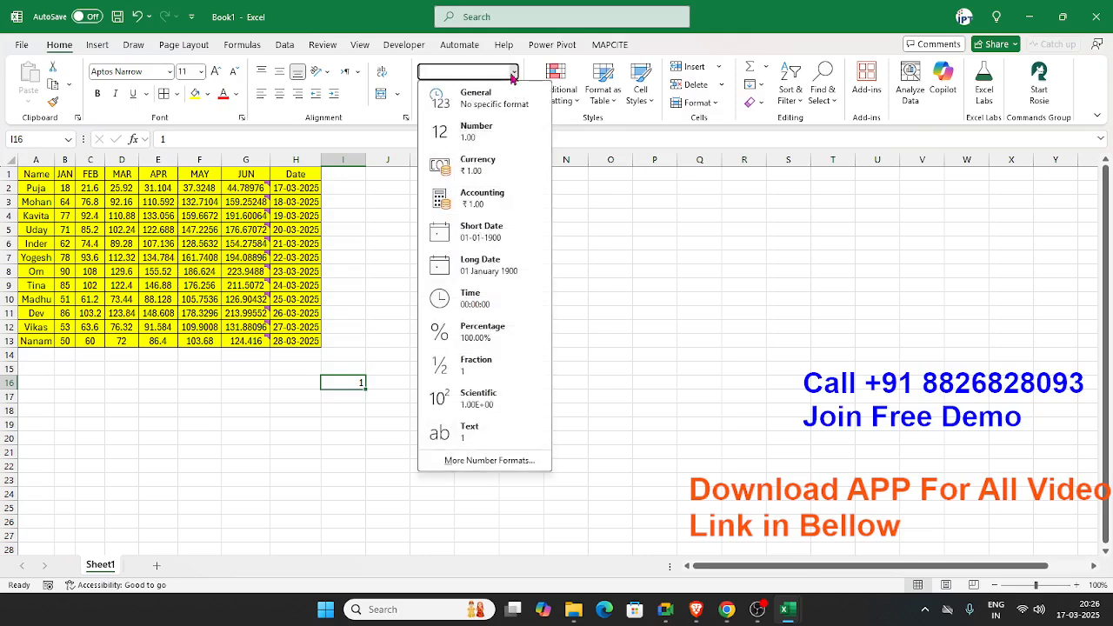
pyautogui.click(500, 241)
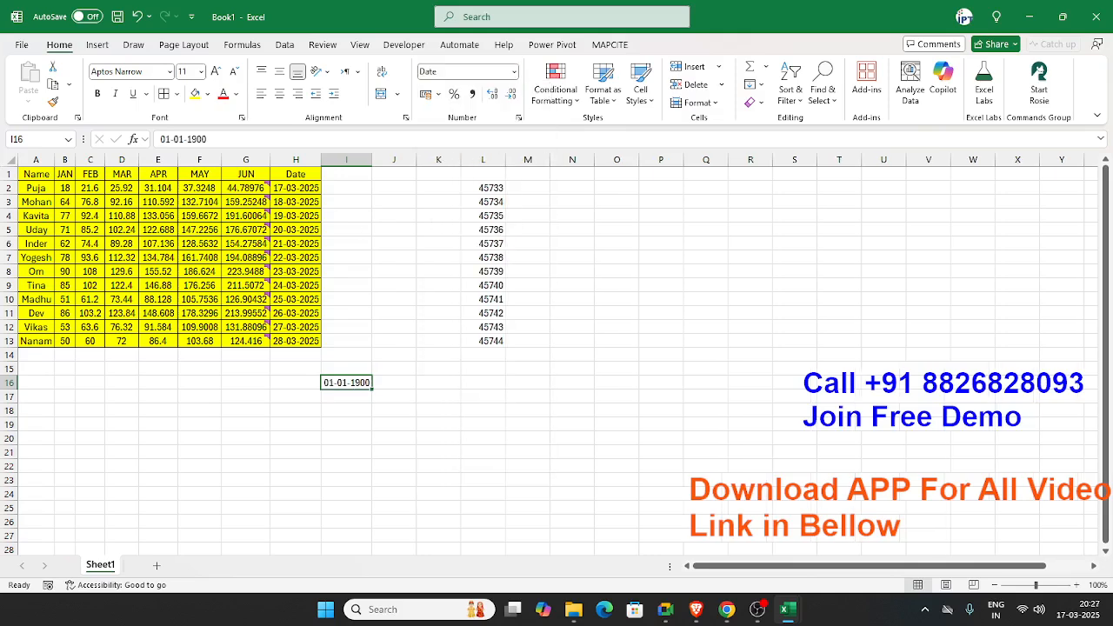
# Enter the serial numbers 32, 367 and 45733 in turn in the date-formatted cell I16.
pyautogui.click(727, 610)
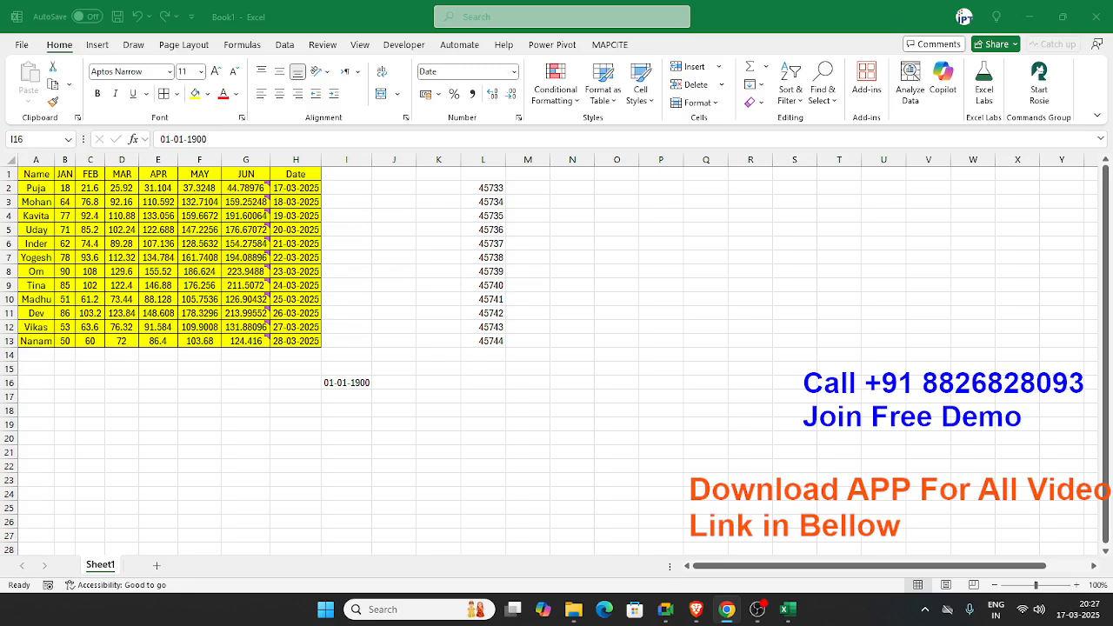
pyautogui.click(495, 241)
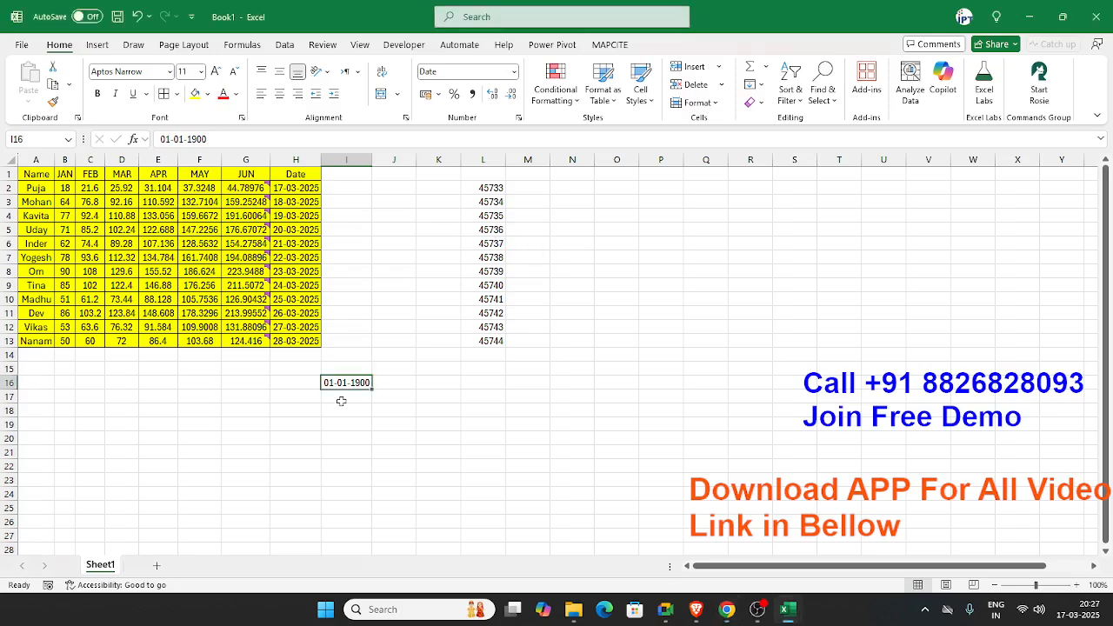
pyautogui.write('32')
pyautogui.press('Return')
pyautogui.press('Up')
pyautogui.write('367')
pyautogui.press('Return')
pyautogui.press('Up')
pyautogui.write('45733')
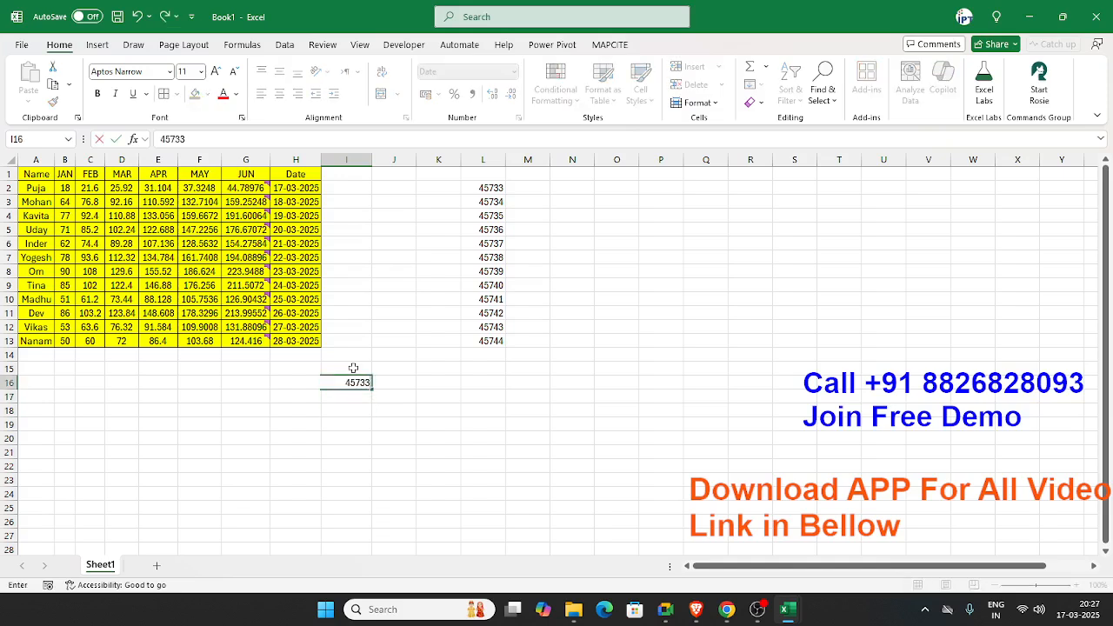
pyautogui.press('Return')
pyautogui.press('Up')
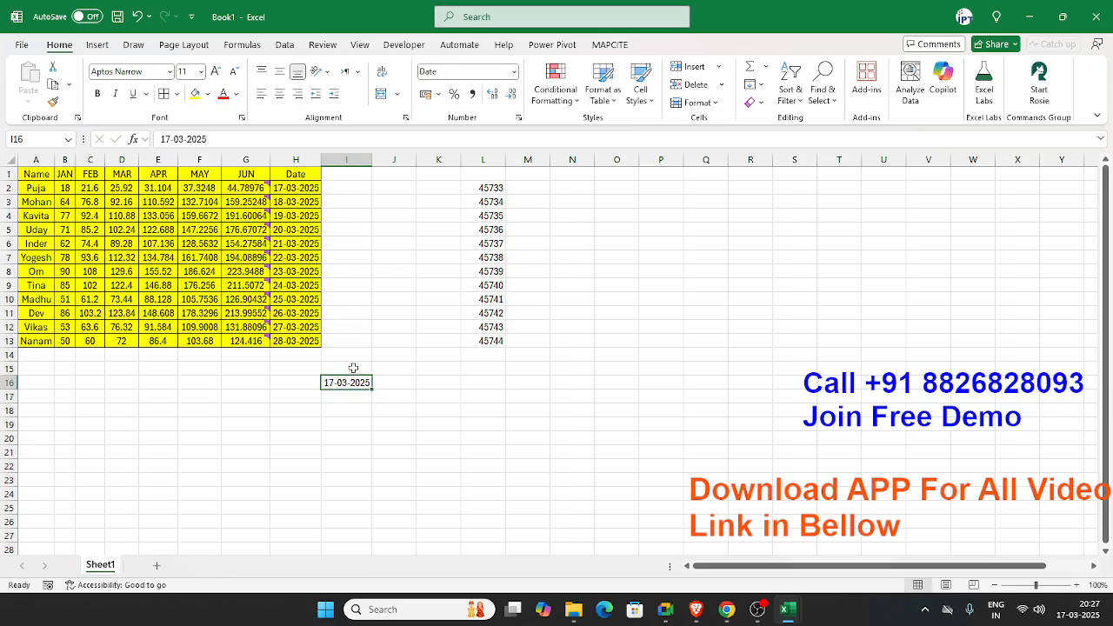
pyautogui.click(485, 330)
pyautogui.click(483, 342)
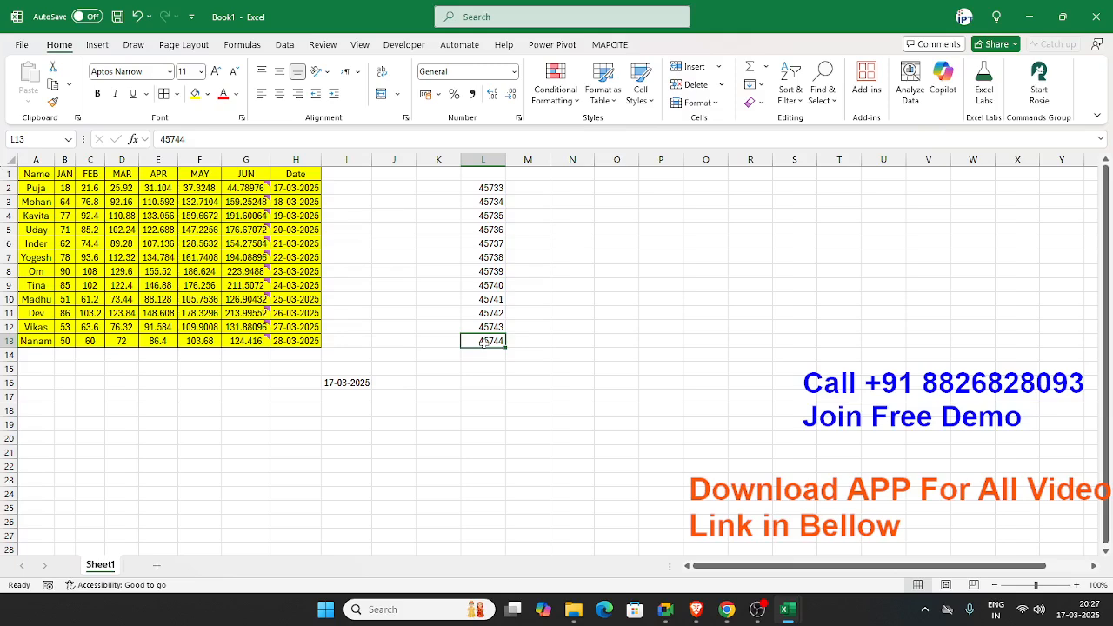
# Copy H2:H13, paste it at M2 with the Values and number formats option of Paste Special, and widen column M to fit the dates.
pyautogui.moveTo(295, 189); pyautogui.dragTo(296, 341)
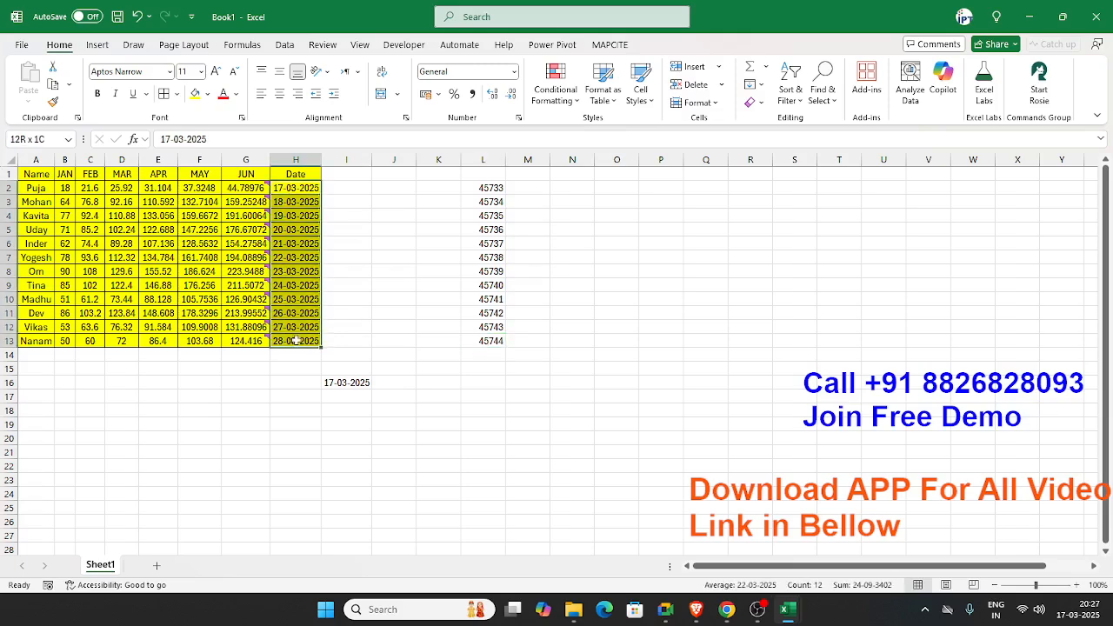
pyautogui.hotkey('ctrl', 'c')
pyautogui.click(534, 189)
pyautogui.rightClick(537, 194)
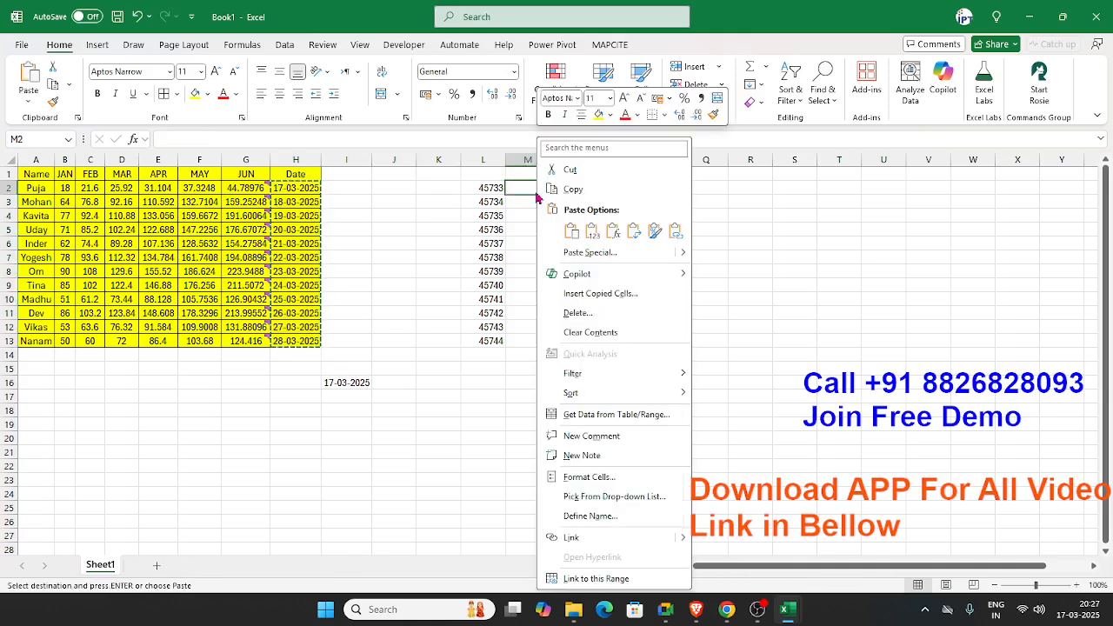
pyautogui.click(585, 254)
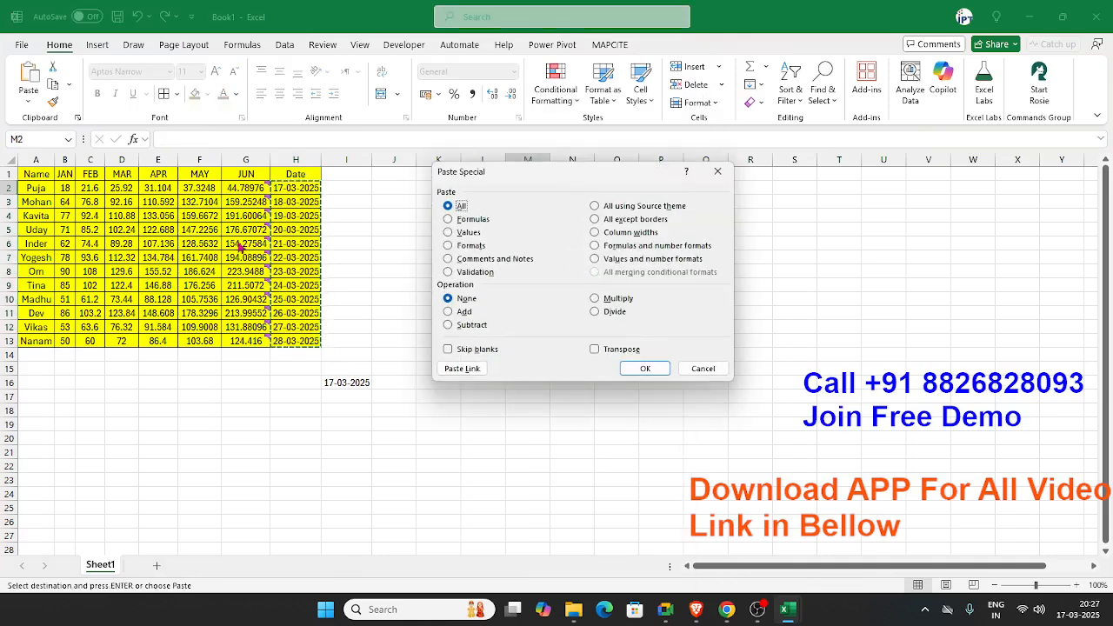
pyautogui.hotkey('alt', 'Tab')
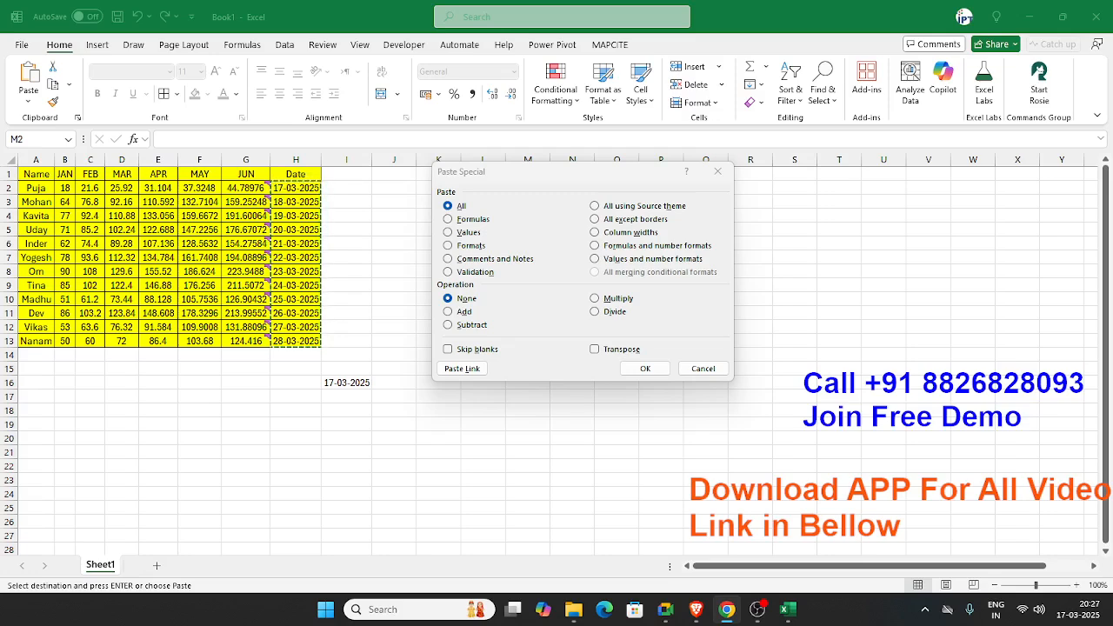
pyautogui.click(615, 254)
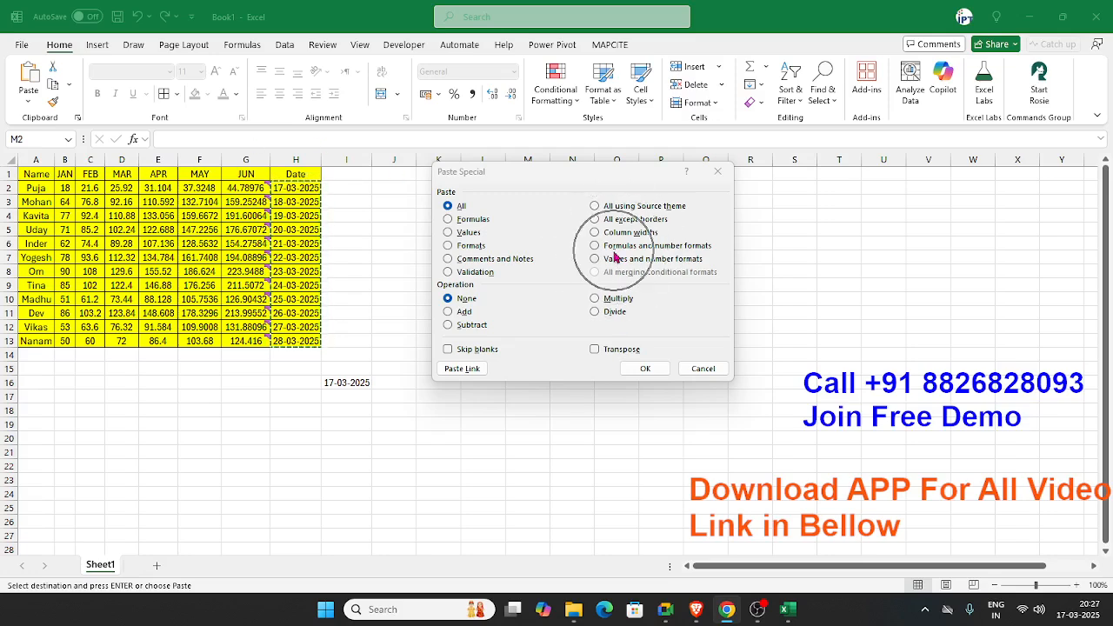
pyautogui.click(611, 260)
pyautogui.click(472, 248)
pyautogui.press('Up')
pyautogui.press('Up')
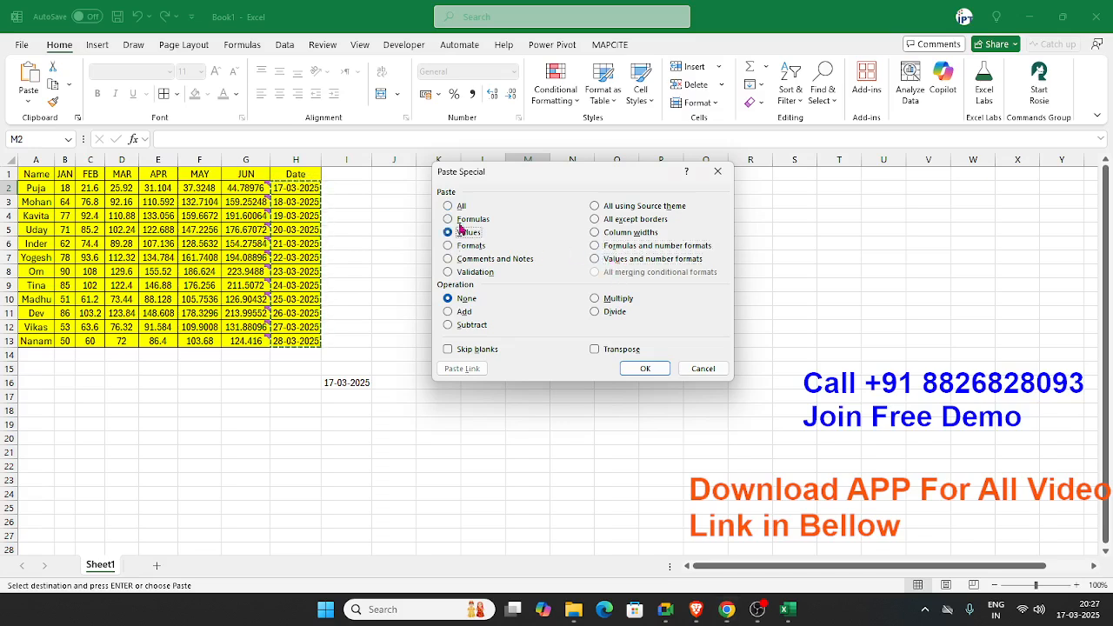
pyautogui.click(630, 248)
pyautogui.click(626, 259)
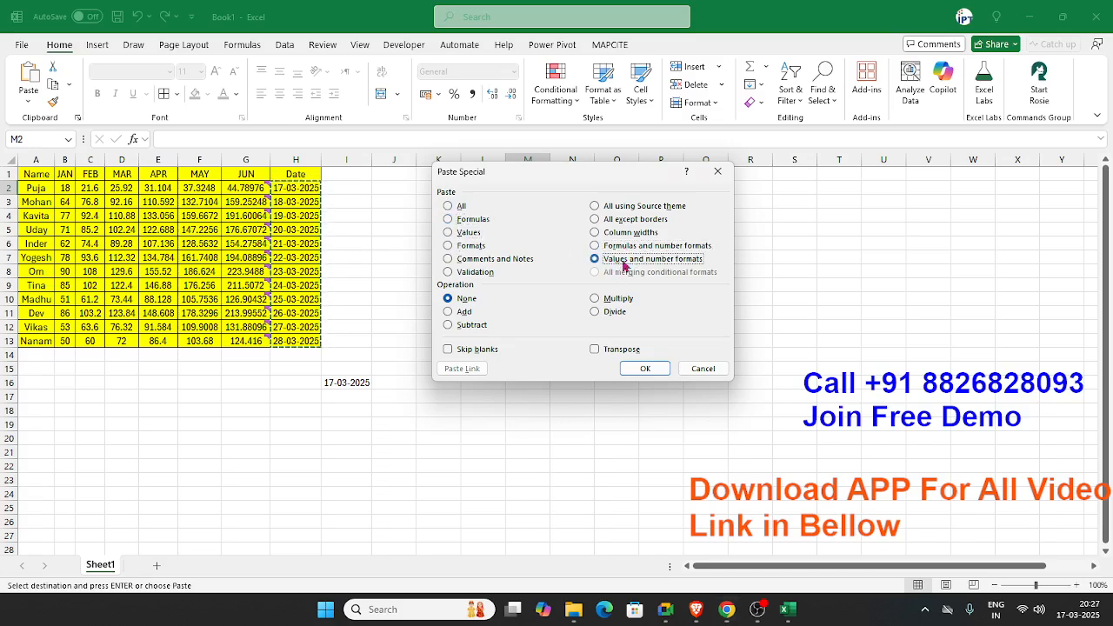
pyautogui.click(645, 368)
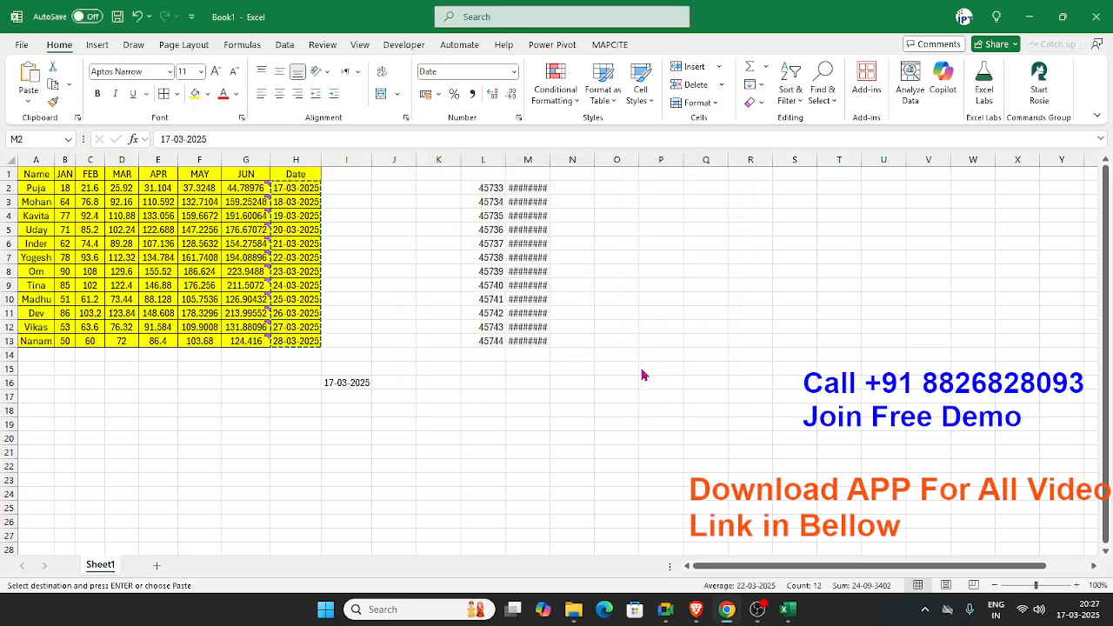
pyautogui.moveTo(550, 160); pyautogui.dragTo(569, 161)
pyautogui.hotkey('alt', 'Tab')
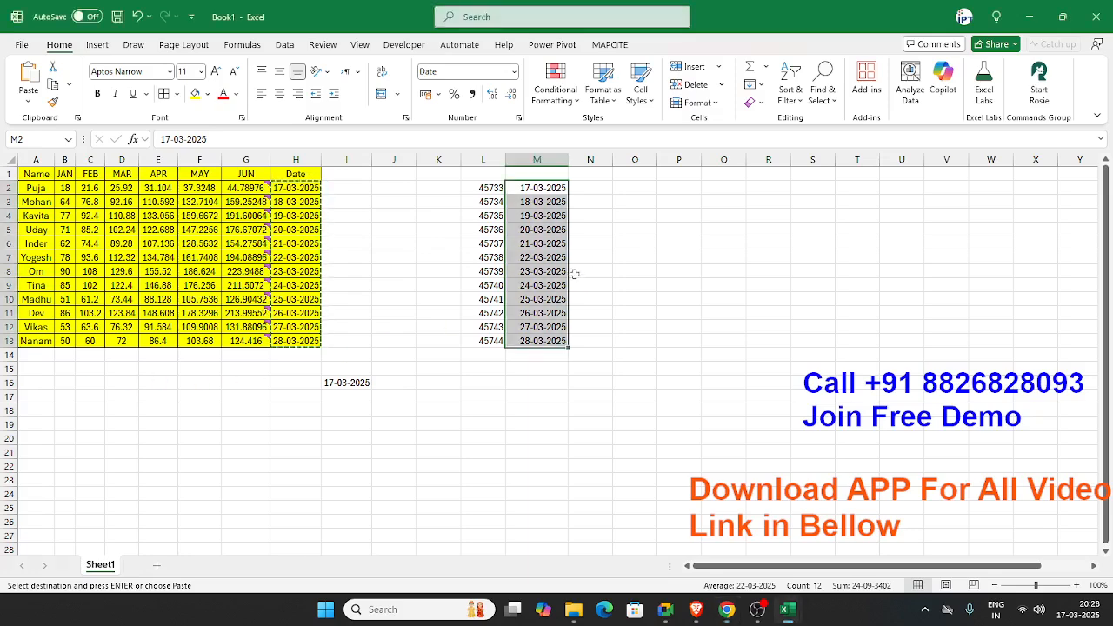
# Compare the Values option with Values and number formats in Paste Special, without pasting anything over column M.
pyautogui.rightClick(528, 196)
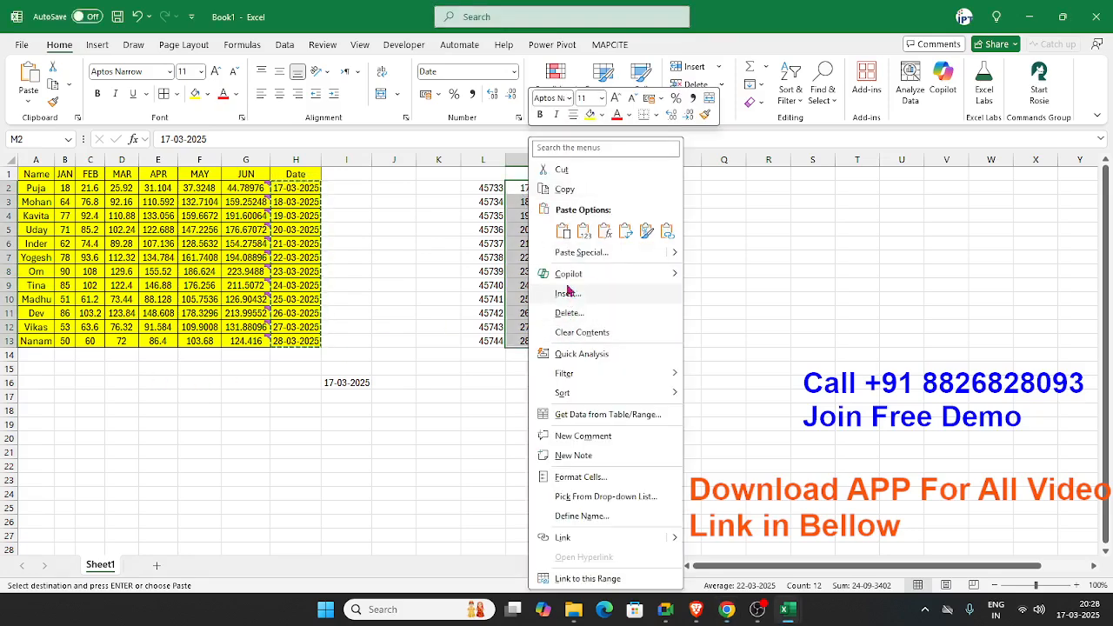
pyautogui.click(576, 252)
pyautogui.click(608, 254)
pyautogui.moveTo(522, 169); pyautogui.dragTo(678, 164)
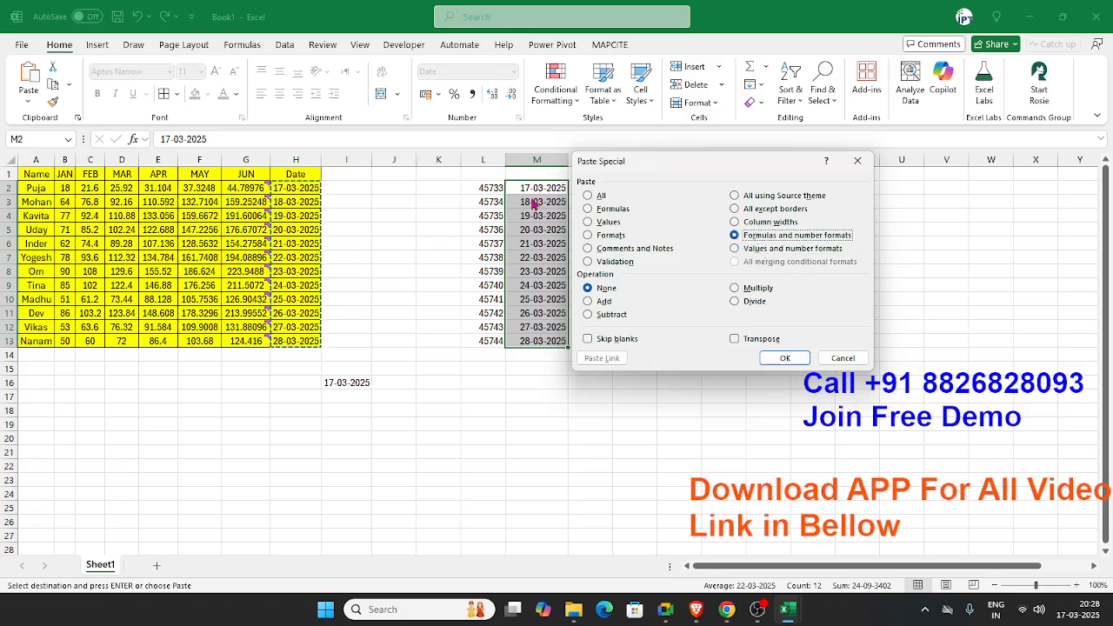
pyautogui.click(597, 209)
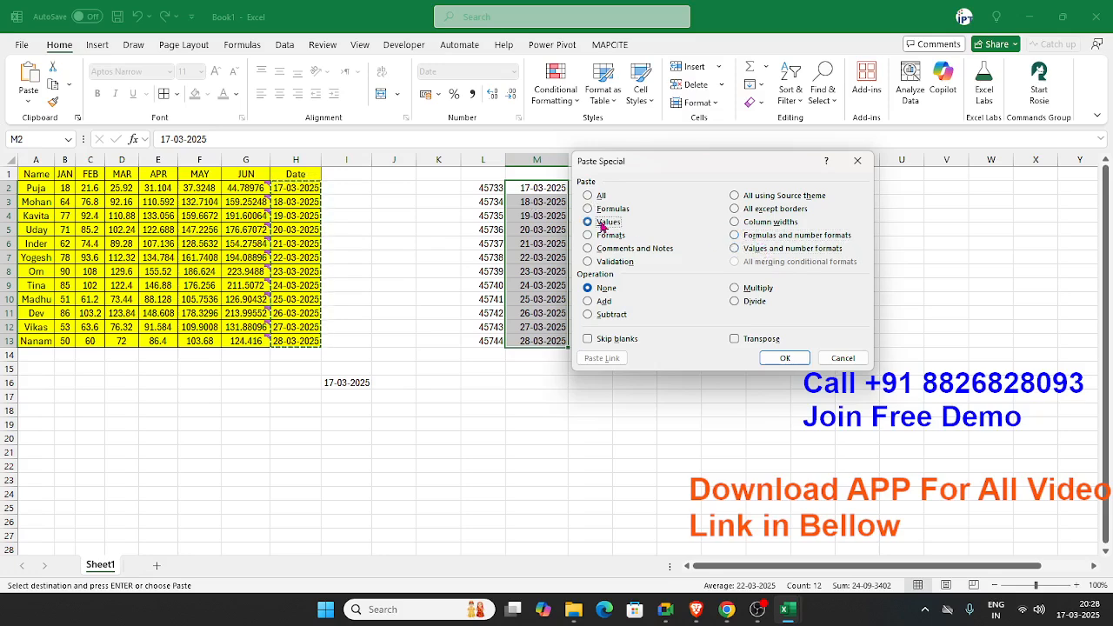
pyautogui.click(765, 248)
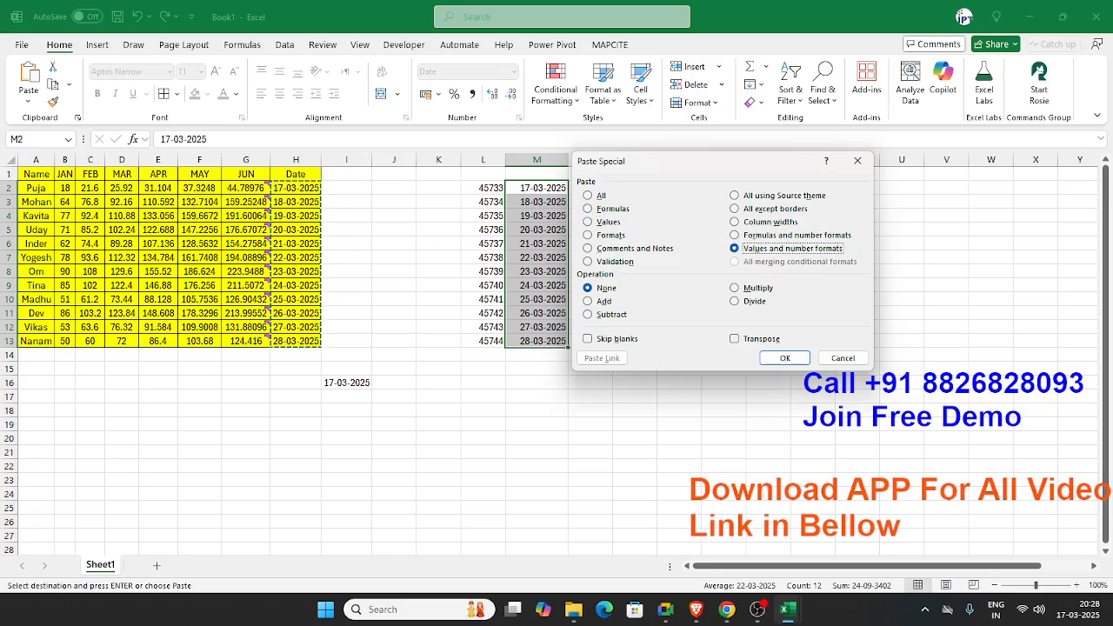
pyautogui.hotkey('alt', 'Tab')
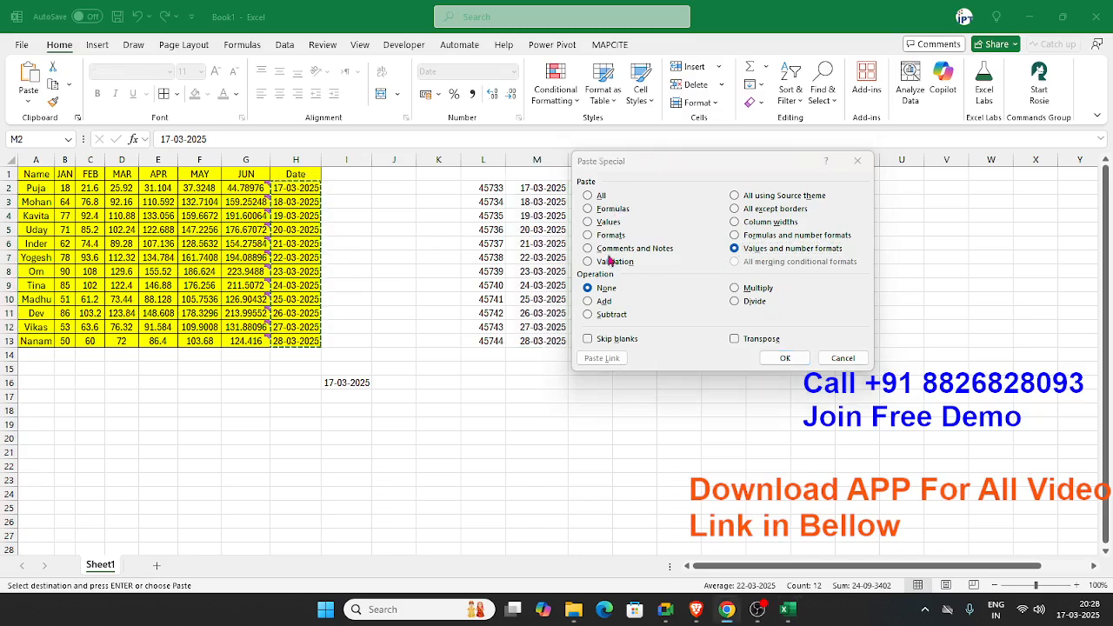
pyautogui.click(841, 357)
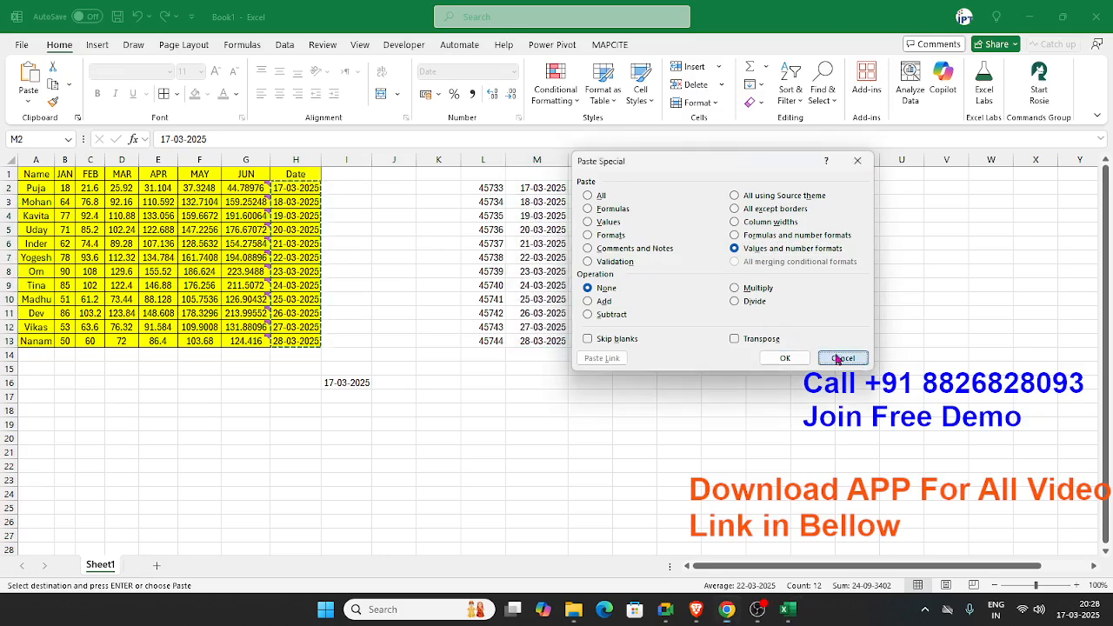
# Paste only the comments and notes of the copied date cells into P3:P11 using Paste Special.
pyautogui.click(233, 188)
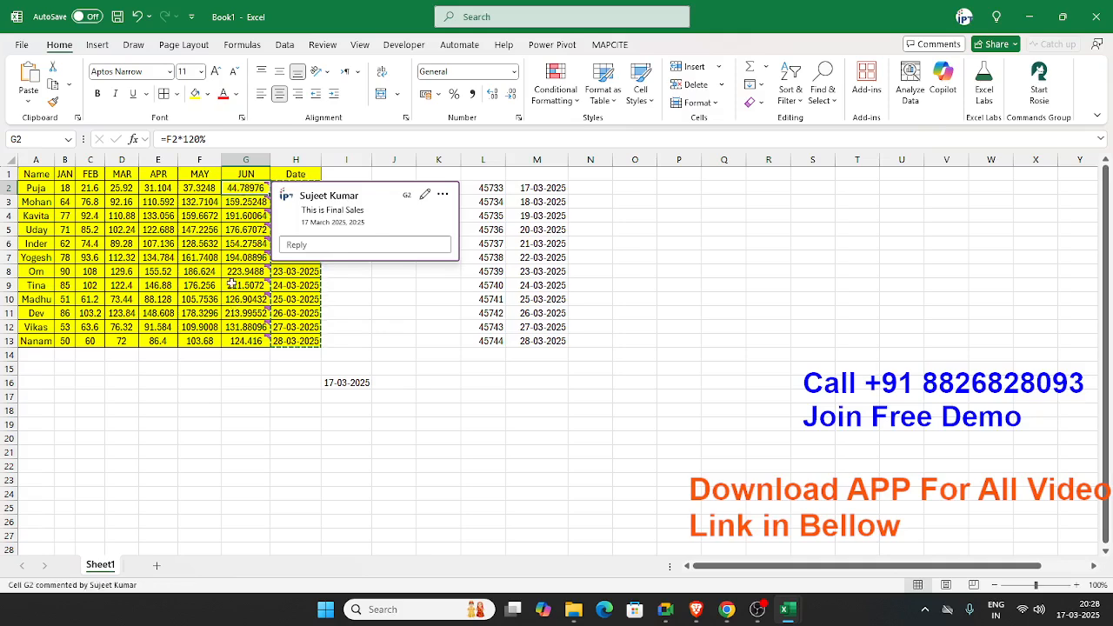
pyautogui.rightClick(235, 191)
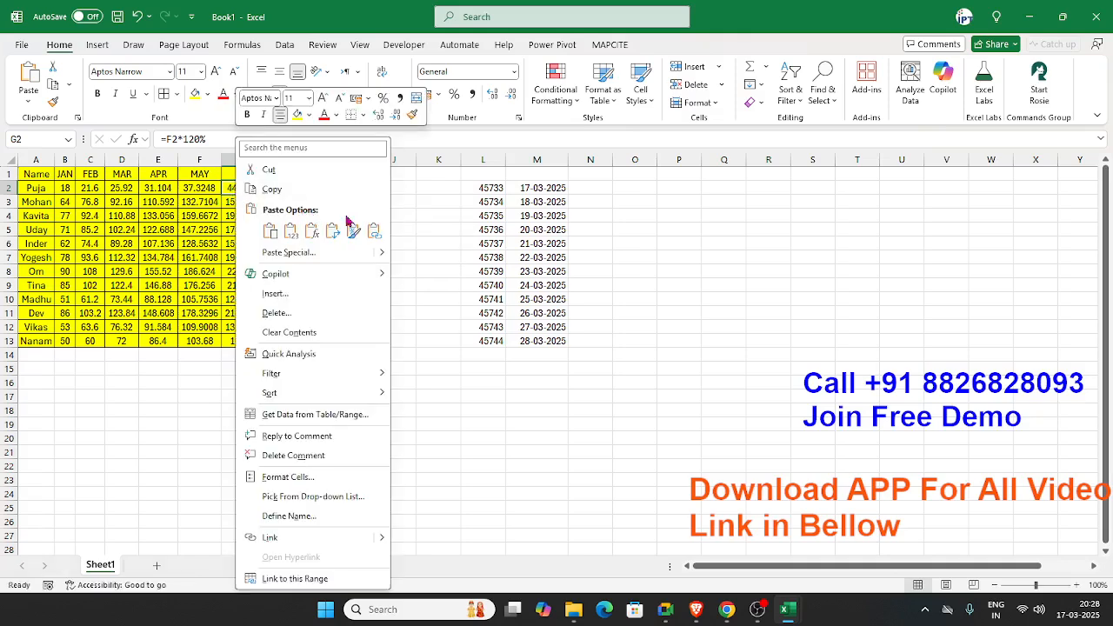
pyautogui.click(643, 213)
pyautogui.moveTo(676, 200); pyautogui.dragTo(678, 309)
pyautogui.rightClick(677, 308)
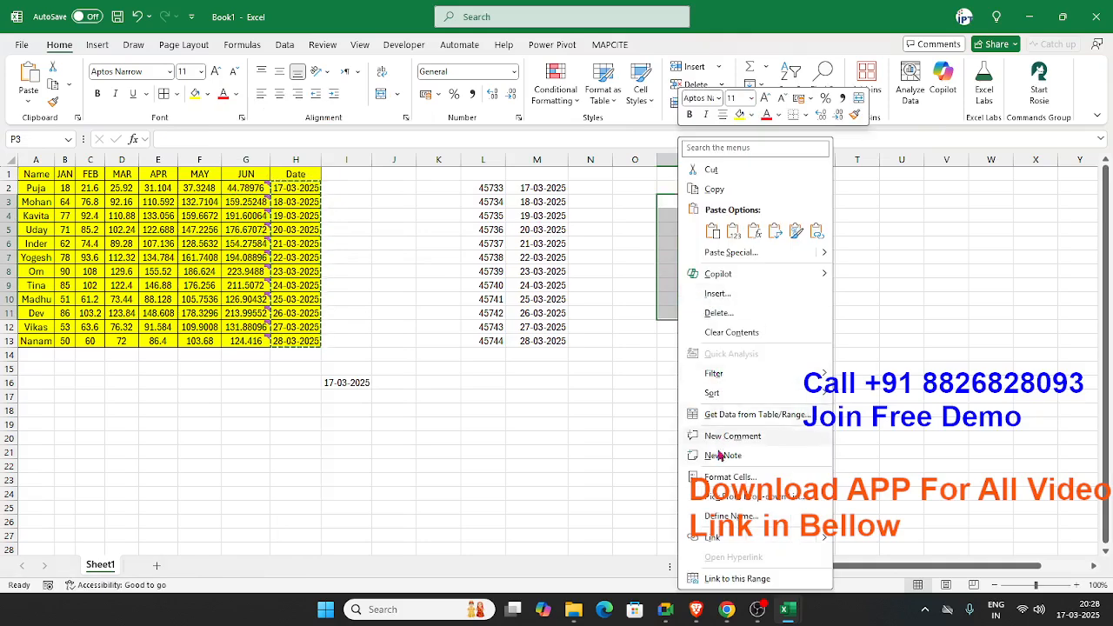
pyautogui.click(731, 252)
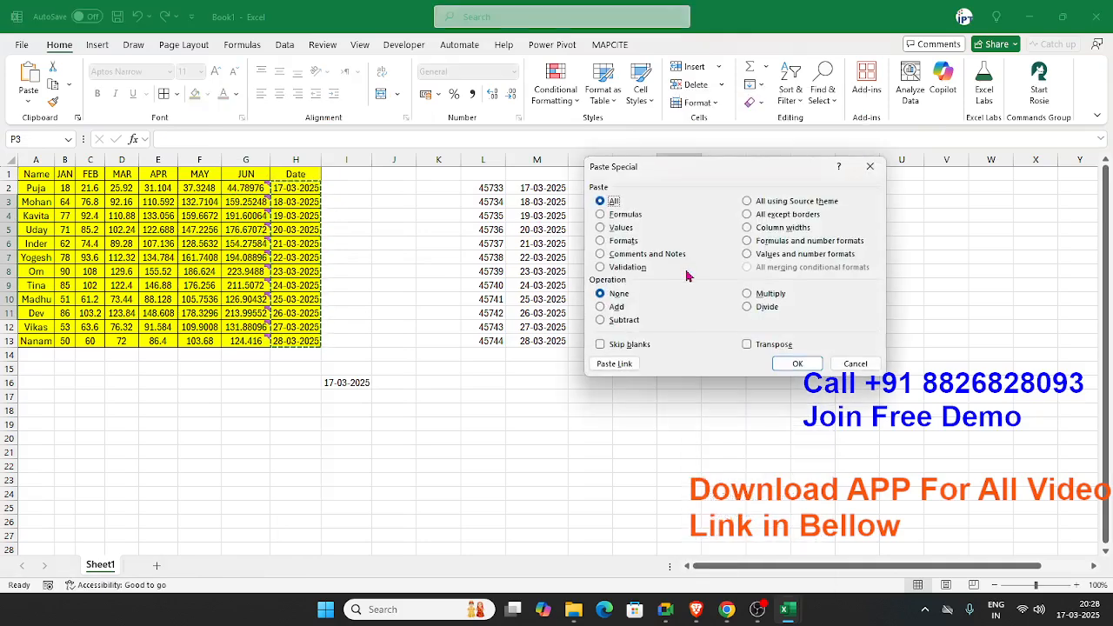
pyautogui.click(626, 255)
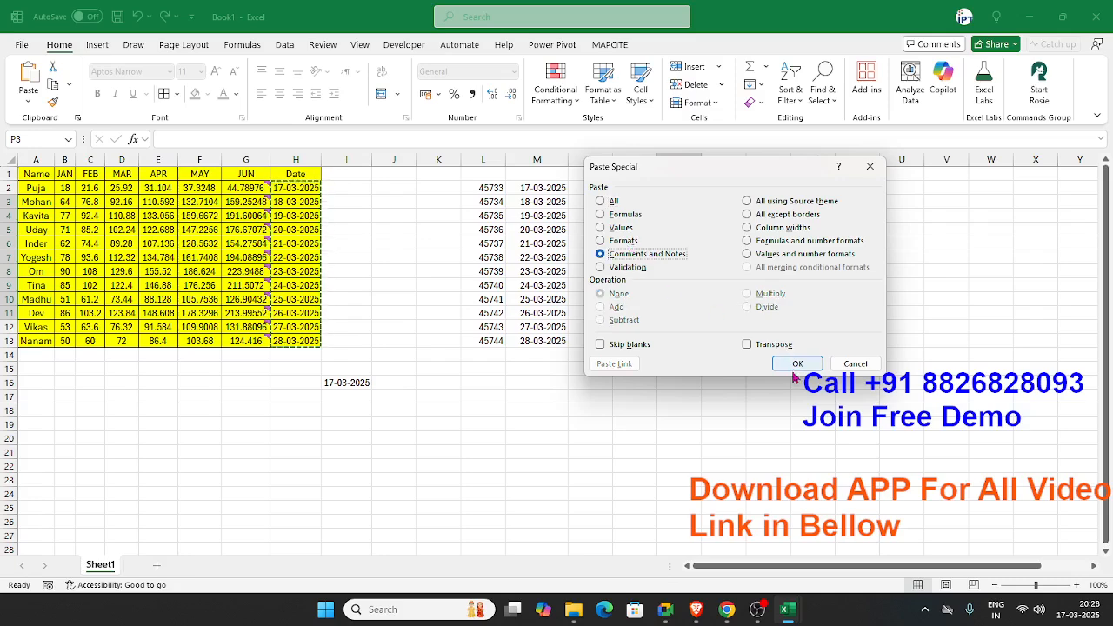
pyautogui.click(796, 366)
pyautogui.click(620, 367)
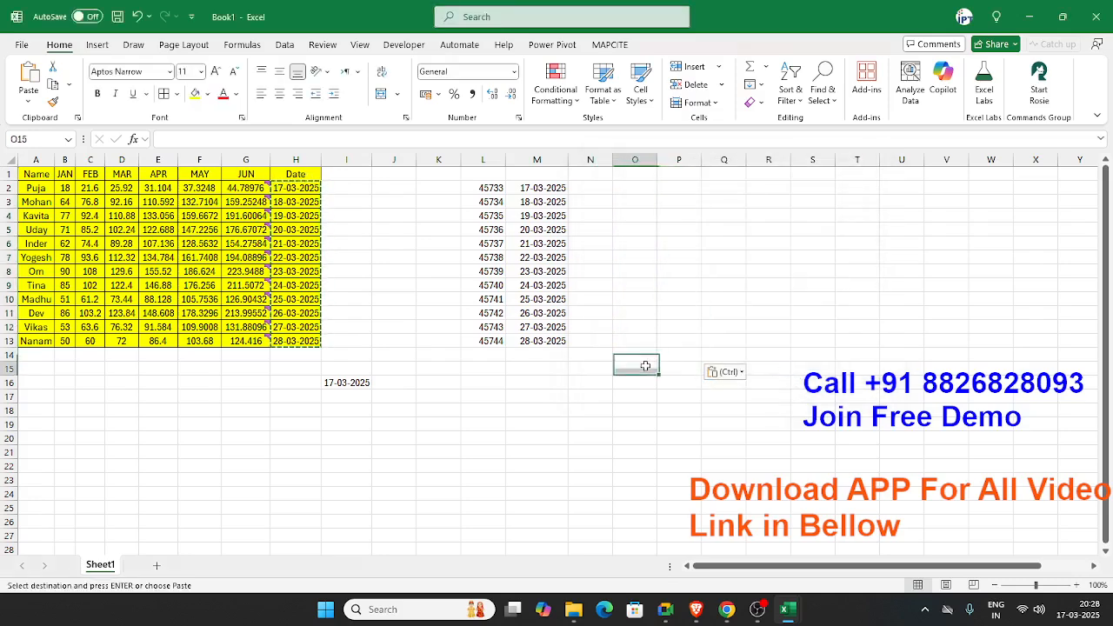
# Copy the JUN cells G2:G13 and paste only their comments and notes starting at P4 using Paste Special.
pyautogui.moveTo(247, 188); pyautogui.dragTo(246, 313)
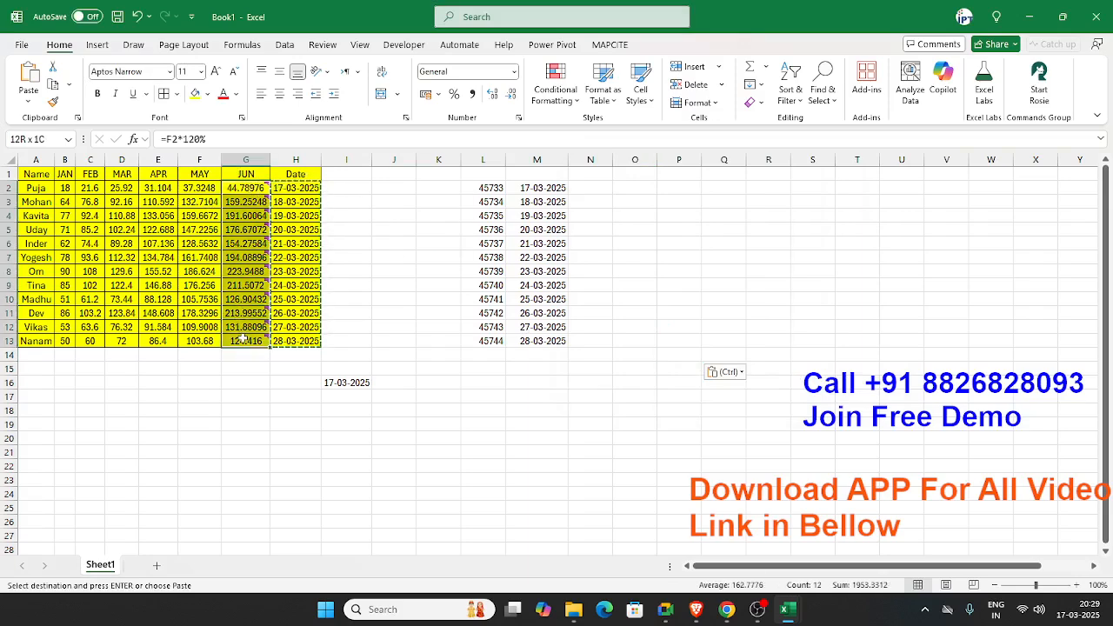
pyautogui.rightClick(666, 218)
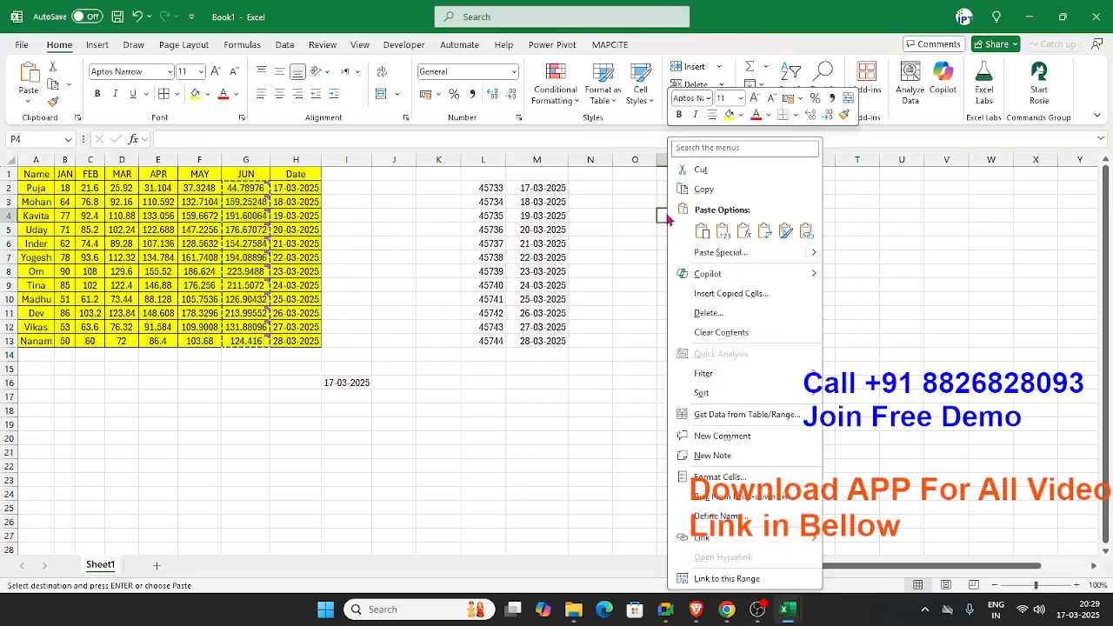
pyautogui.click(695, 252)
pyautogui.click(581, 253)
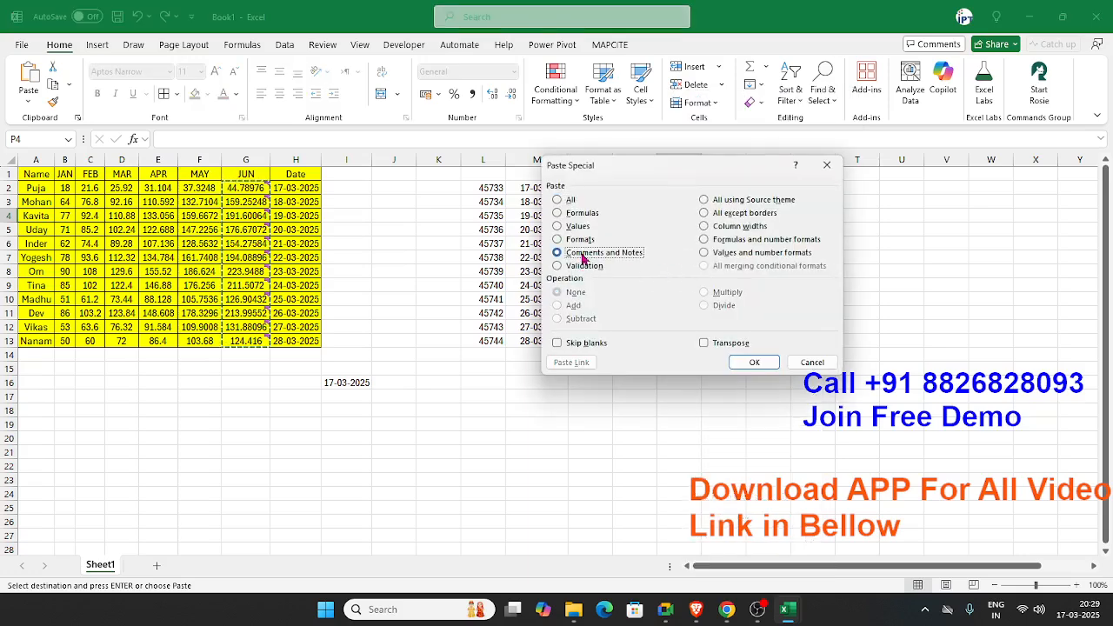
pyautogui.click(750, 359)
pyautogui.click(638, 379)
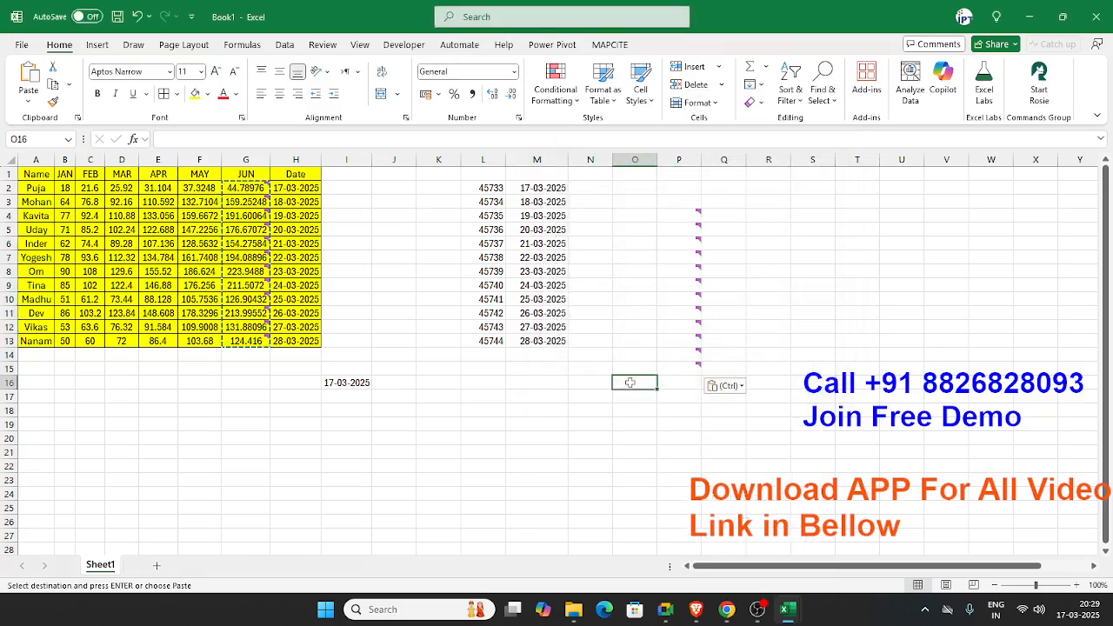
pyautogui.moveTo(683, 215)
pyautogui.hotkey('alt', 'Tab')
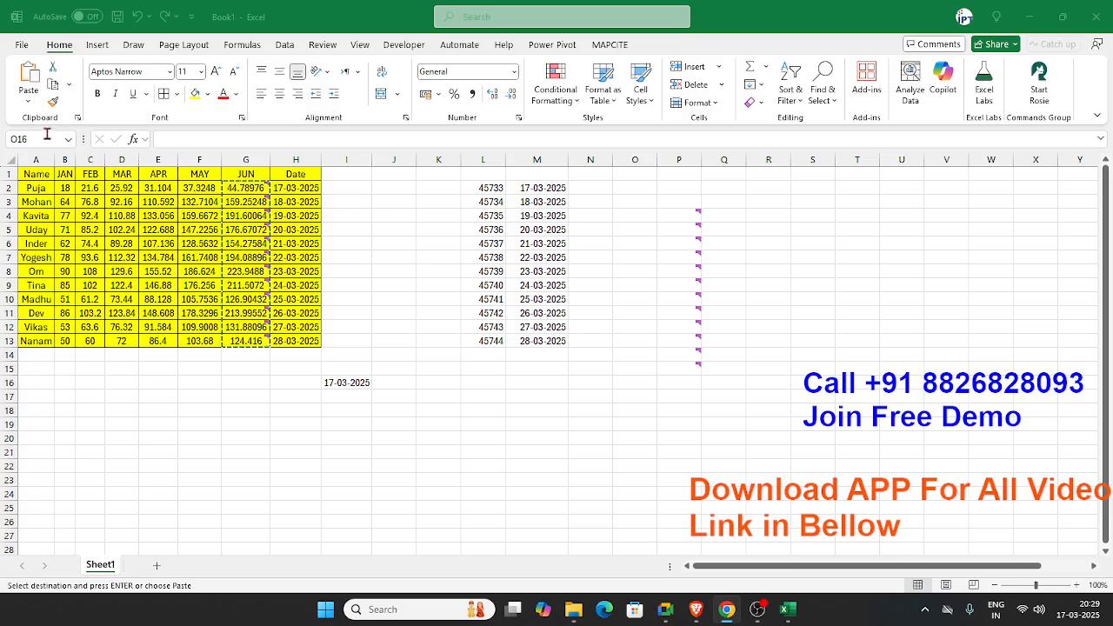
# Delete the comments from the JUN cells G2:G13.
pyautogui.moveTo(253, 192)
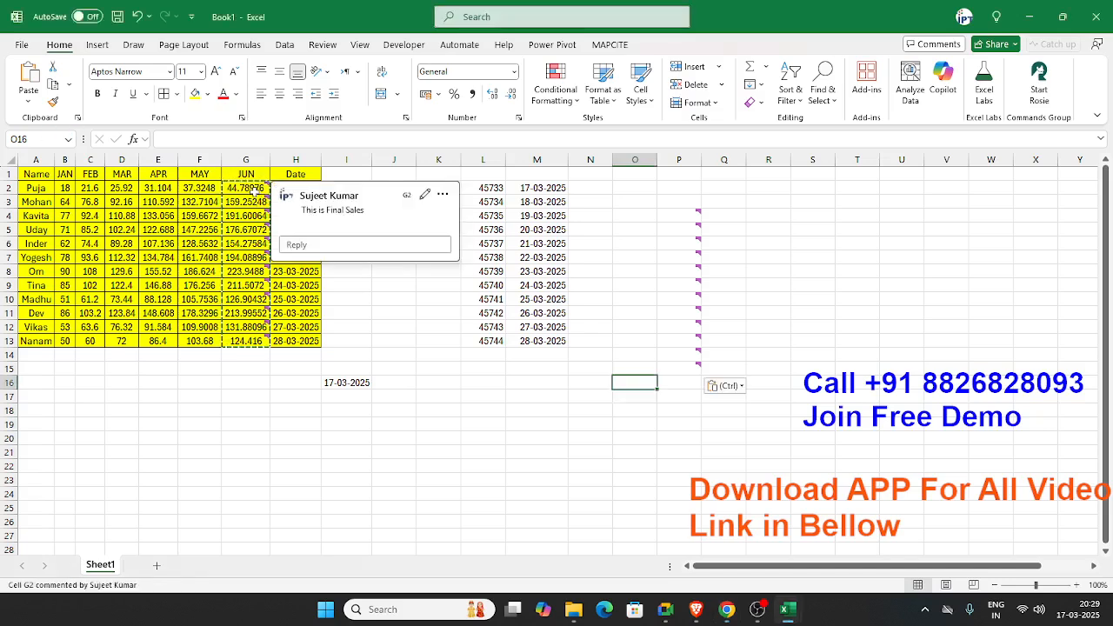
pyautogui.click(374, 371)
pyautogui.moveTo(252, 337)
pyautogui.moveTo(252, 337); pyautogui.dragTo(253, 189)
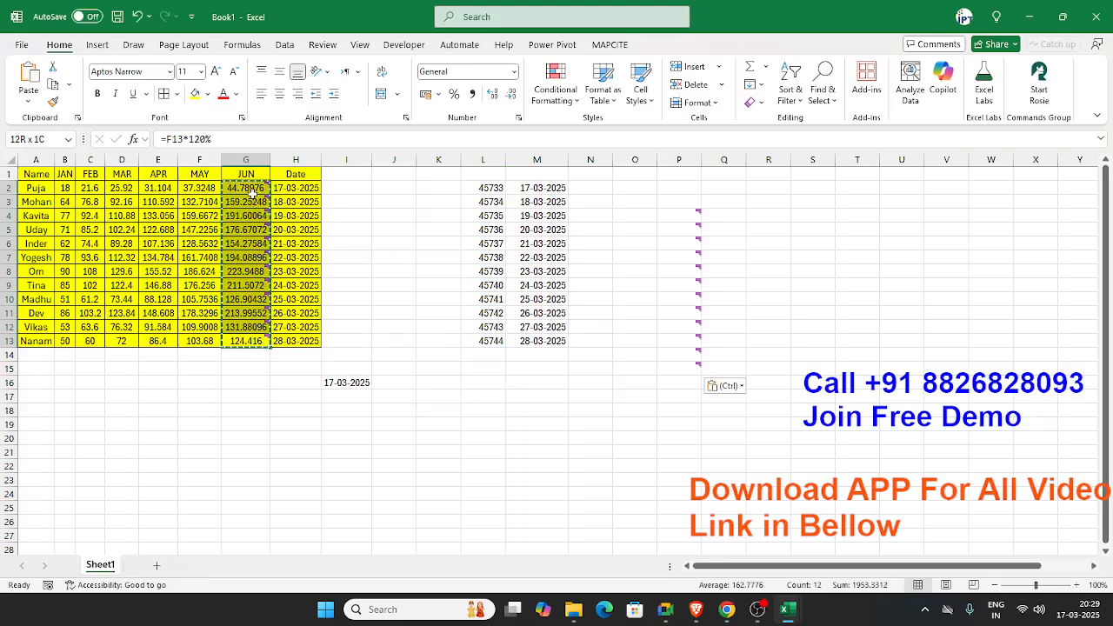
pyautogui.rightClick(254, 198)
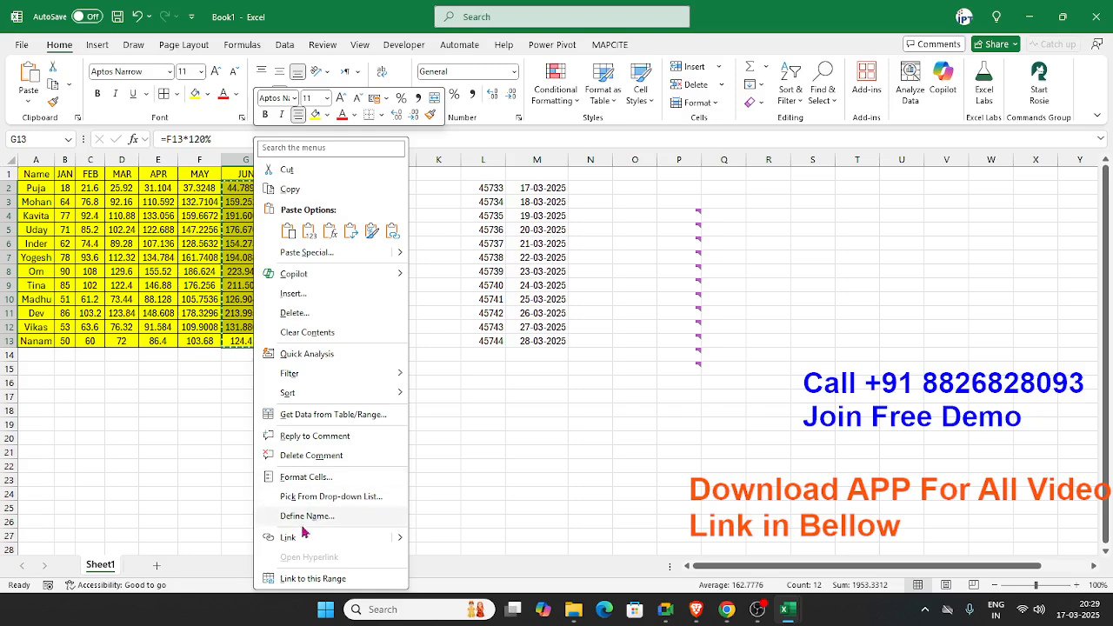
pyautogui.click(292, 458)
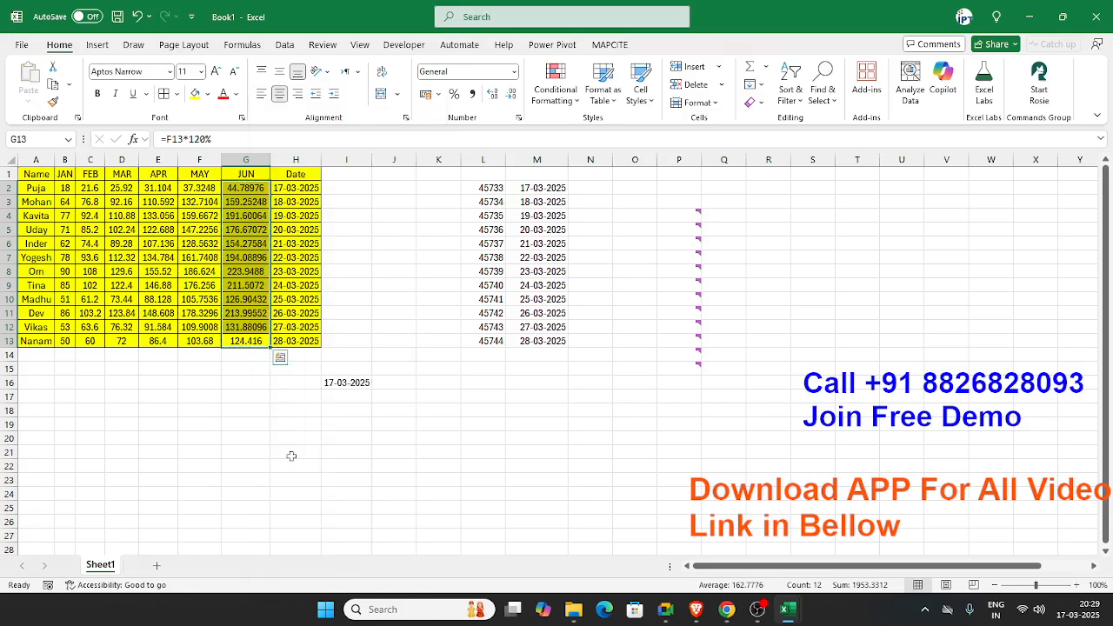
pyautogui.click(291, 452)
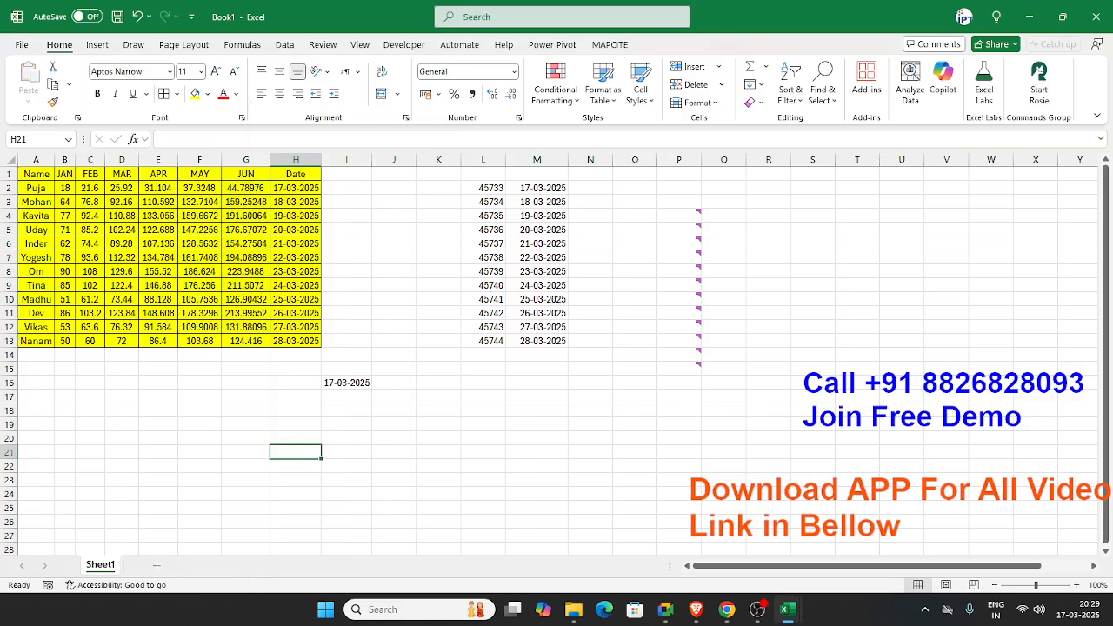
pyautogui.hotkey('alt', 'Tab')
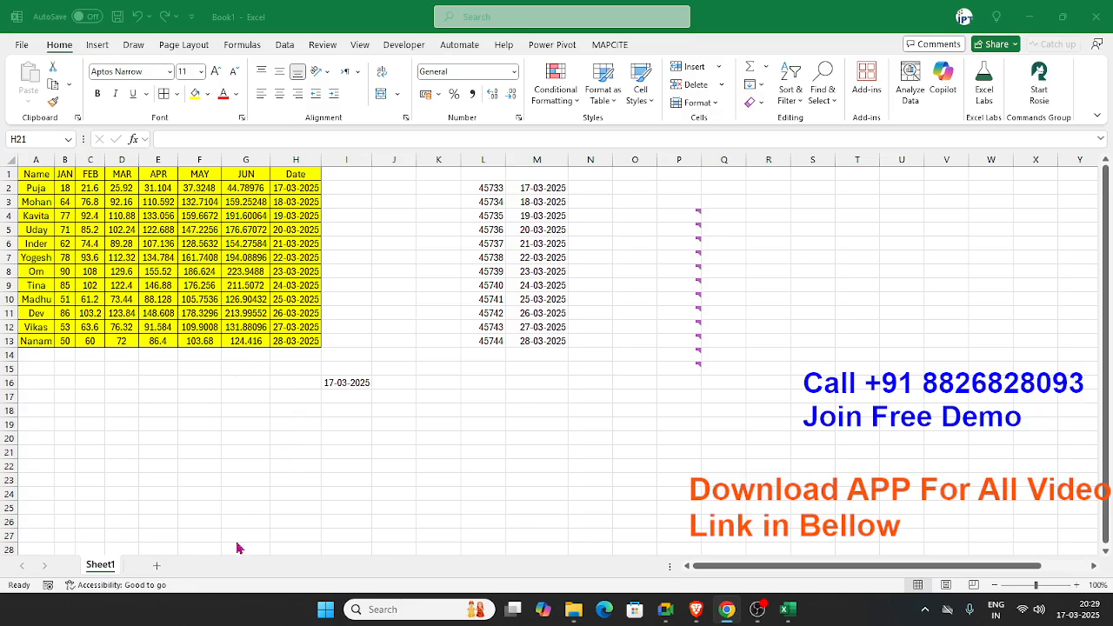
pyautogui.hotkey('alt', 'Tab')
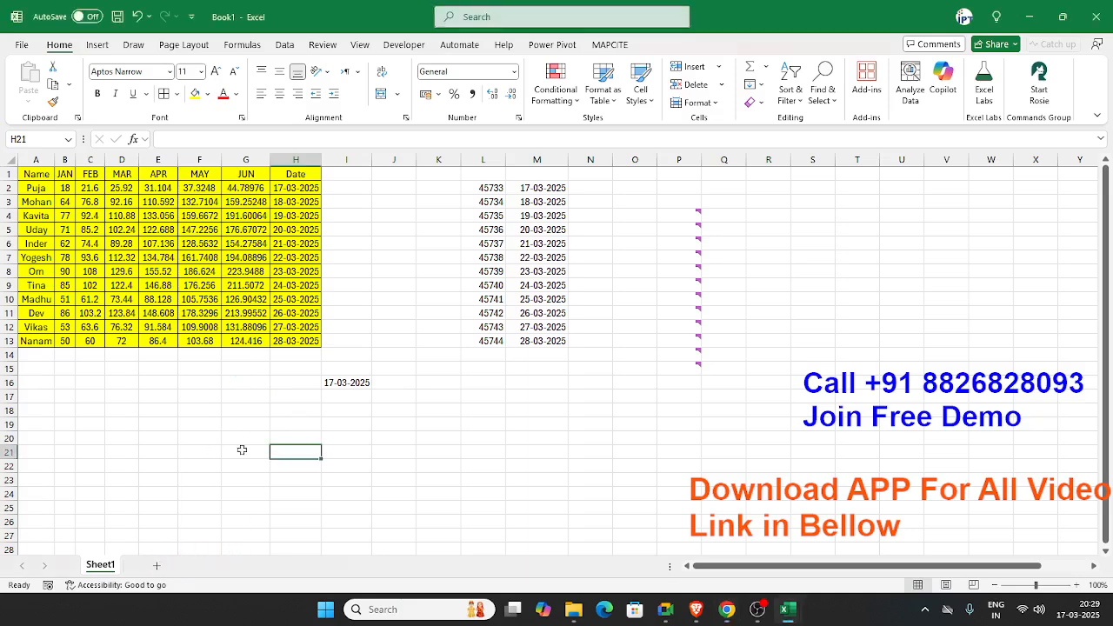
# Add a new worksheet and enter 50 in C5 and 20 in F5.
pyautogui.click(156, 565)
pyautogui.scroll(6, 207, 428)
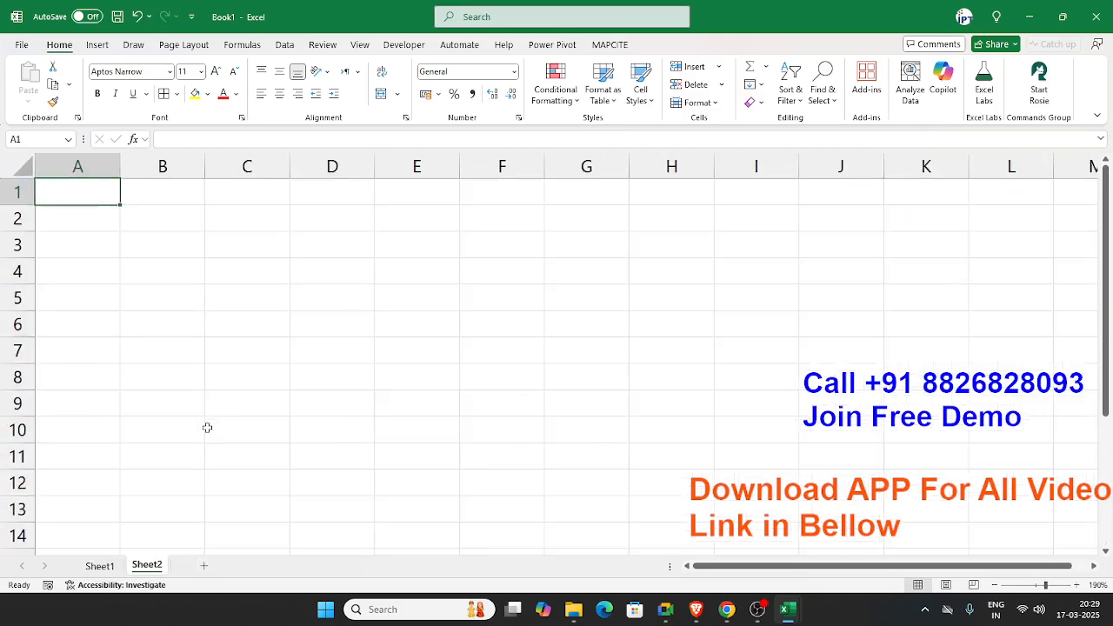
pyautogui.click(237, 288)
pyautogui.write('50')
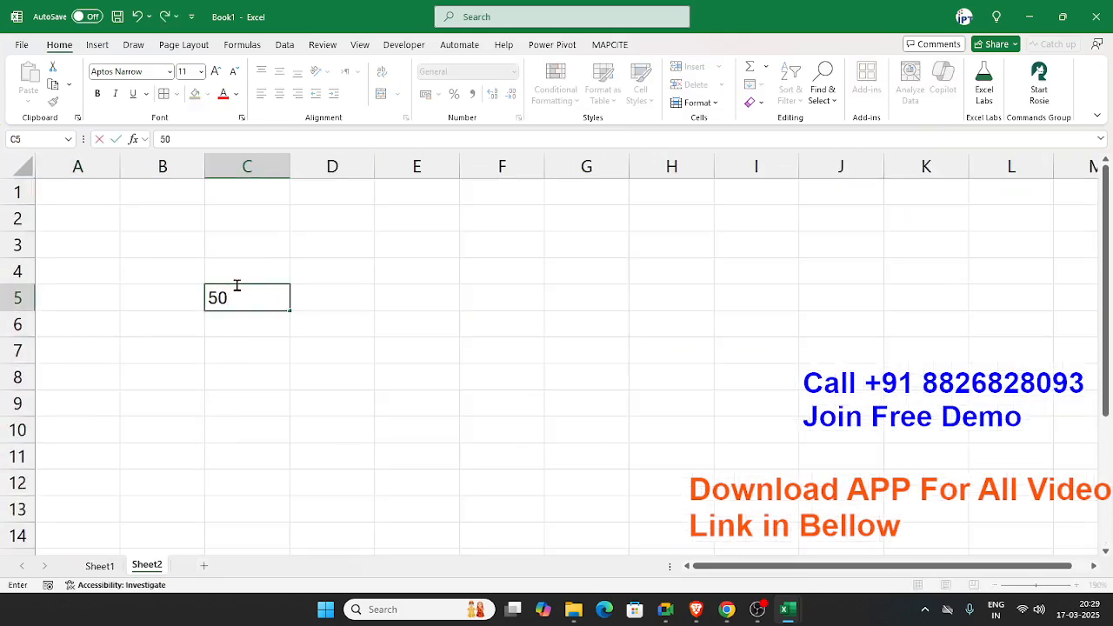
pyautogui.press('Right')
pyautogui.press('Right')
pyautogui.press('Right')
pyautogui.write('20')
pyautogui.press('Return')
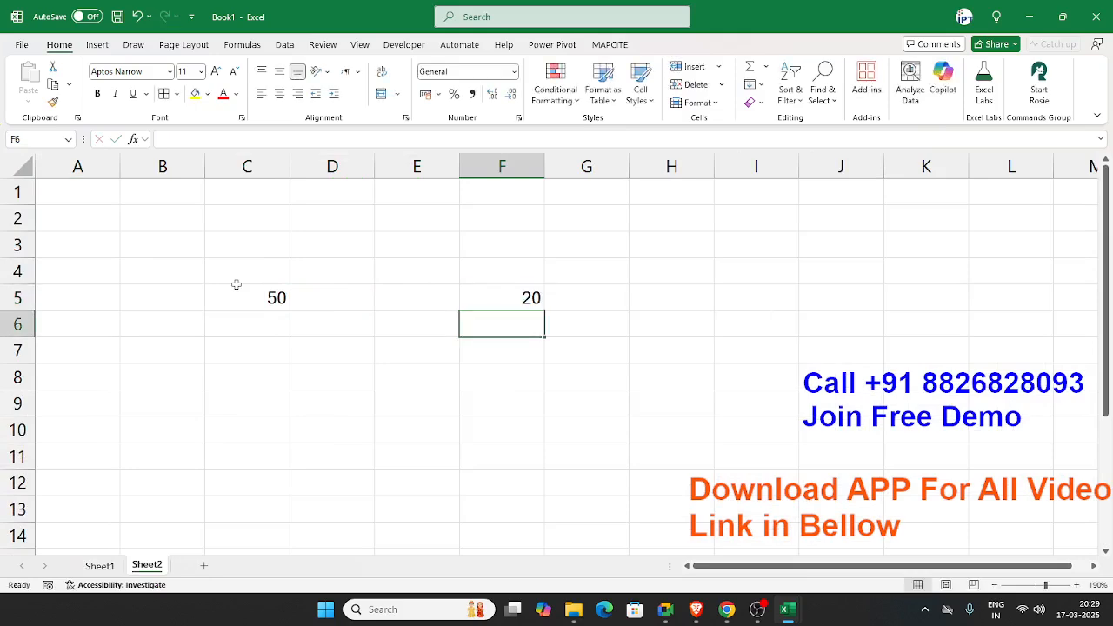
# Copy F5 and add its value to C5 with the Add operation of Paste Special.
pyautogui.click(519, 298)
pyautogui.hotkey('ctrl', 'c')
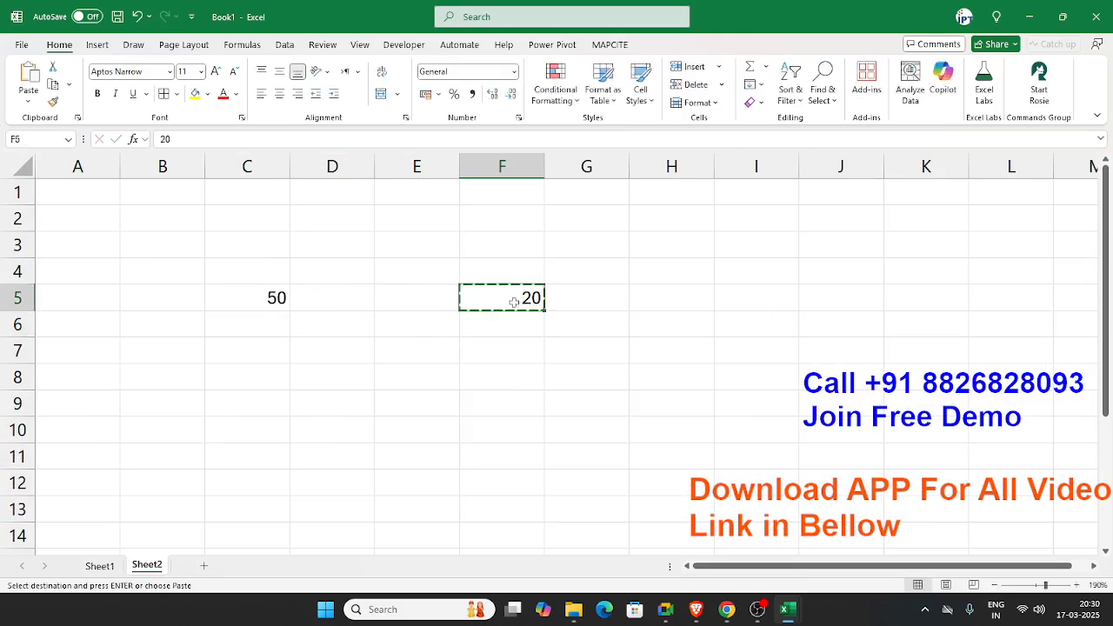
pyautogui.click(260, 298)
pyautogui.rightClick(260, 298)
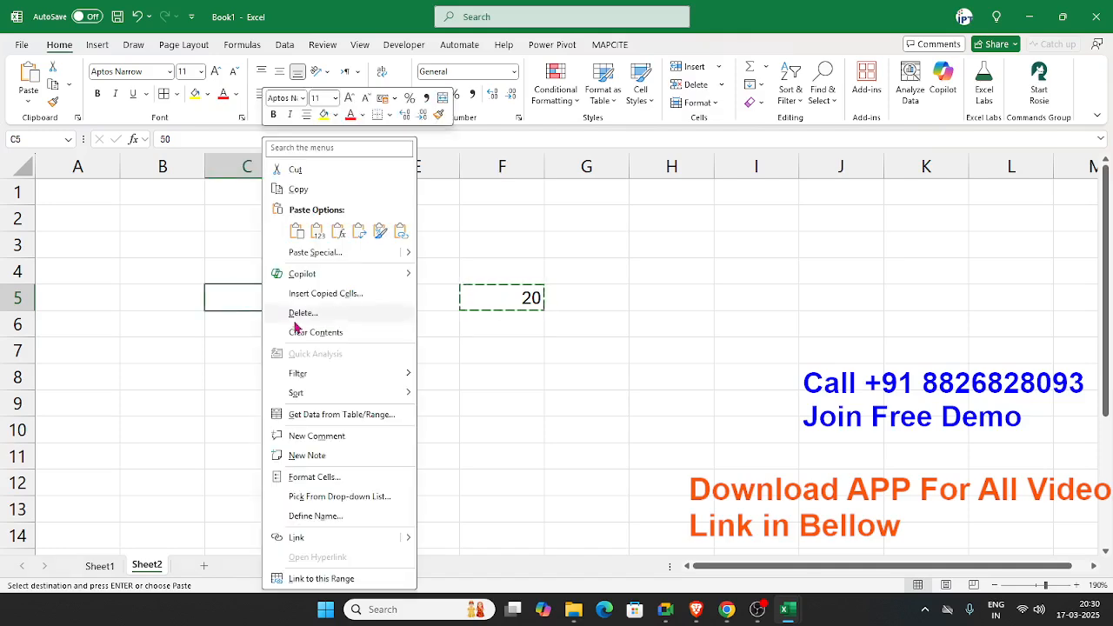
pyautogui.click(304, 256)
pyautogui.moveTo(304, 178); pyautogui.dragTo(789, 174)
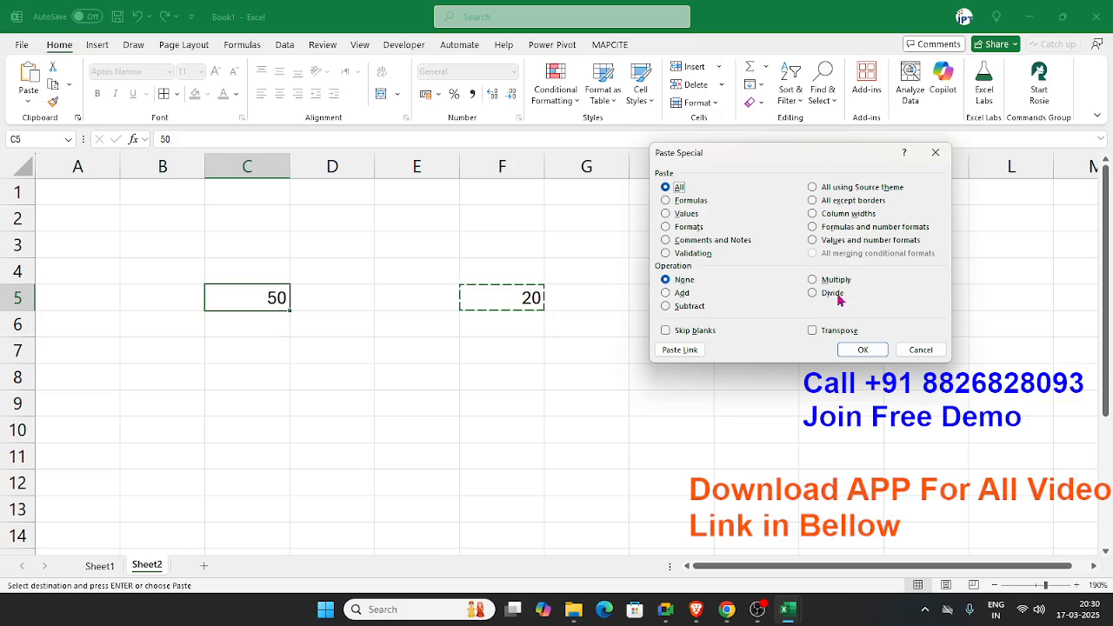
pyautogui.click(678, 294)
pyautogui.click(863, 350)
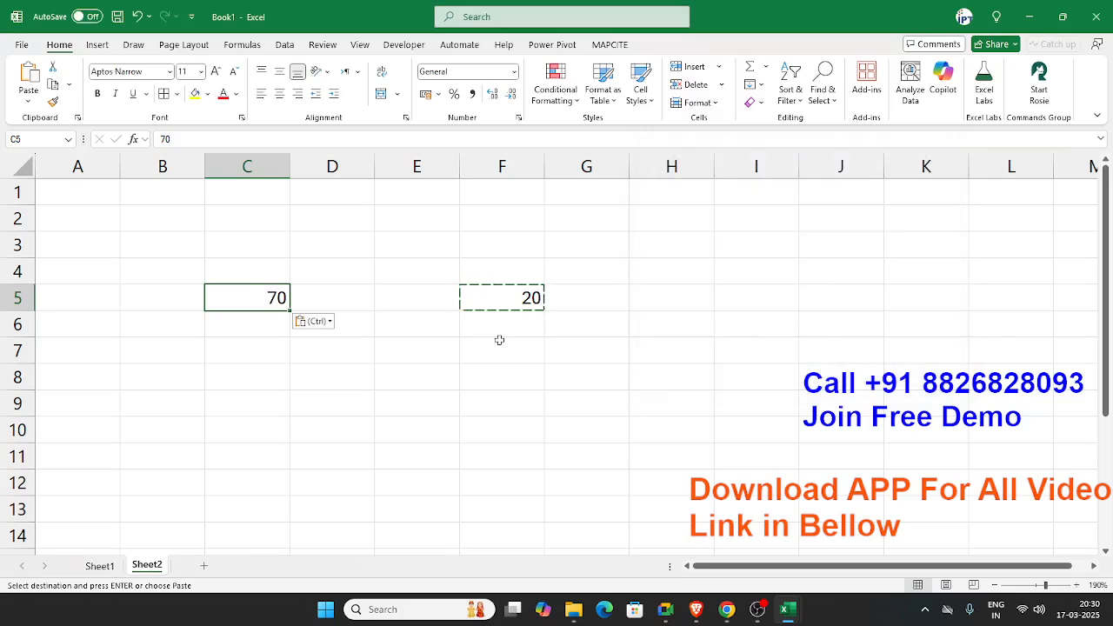
# Multiply C5 by the copied value of F5 with the Multiply operation of Paste Special.
pyautogui.rightClick(278, 297)
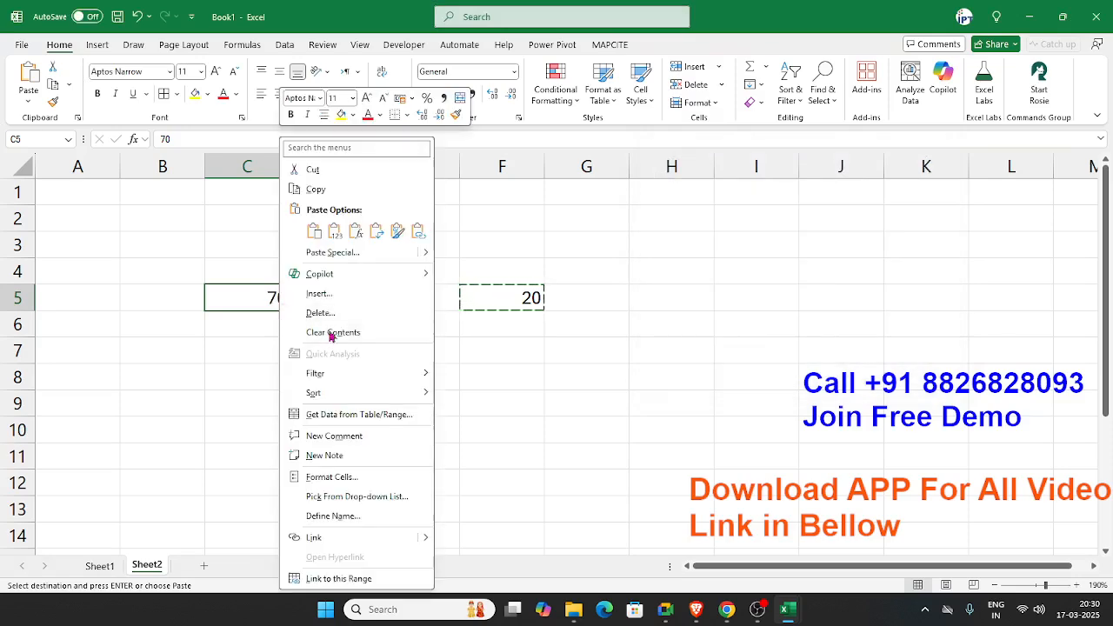
pyautogui.click(331, 252)
pyautogui.click(354, 295)
pyautogui.click(382, 364)
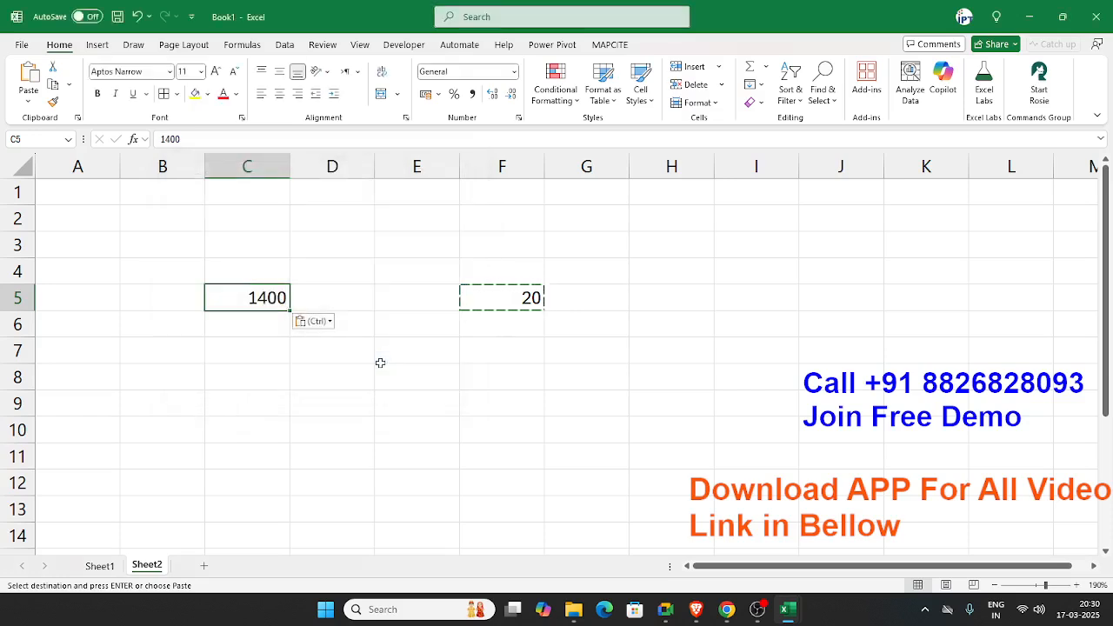
# Add the copied value of F5 to the multiplied number in C5 using Paste Special.
pyautogui.rightClick(270, 288)
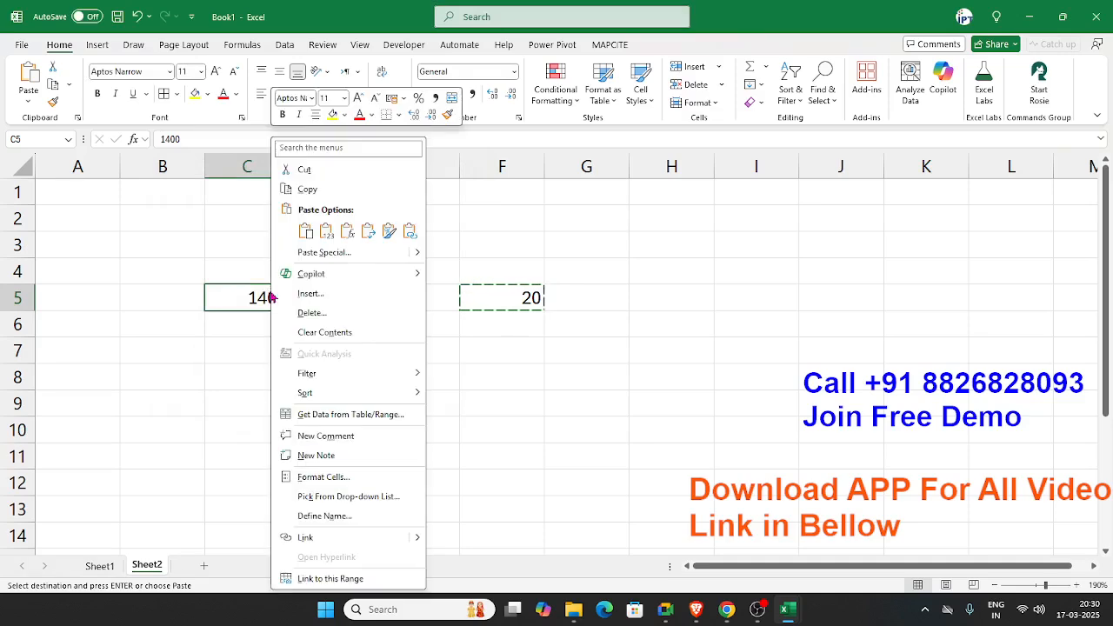
pyautogui.click(332, 252)
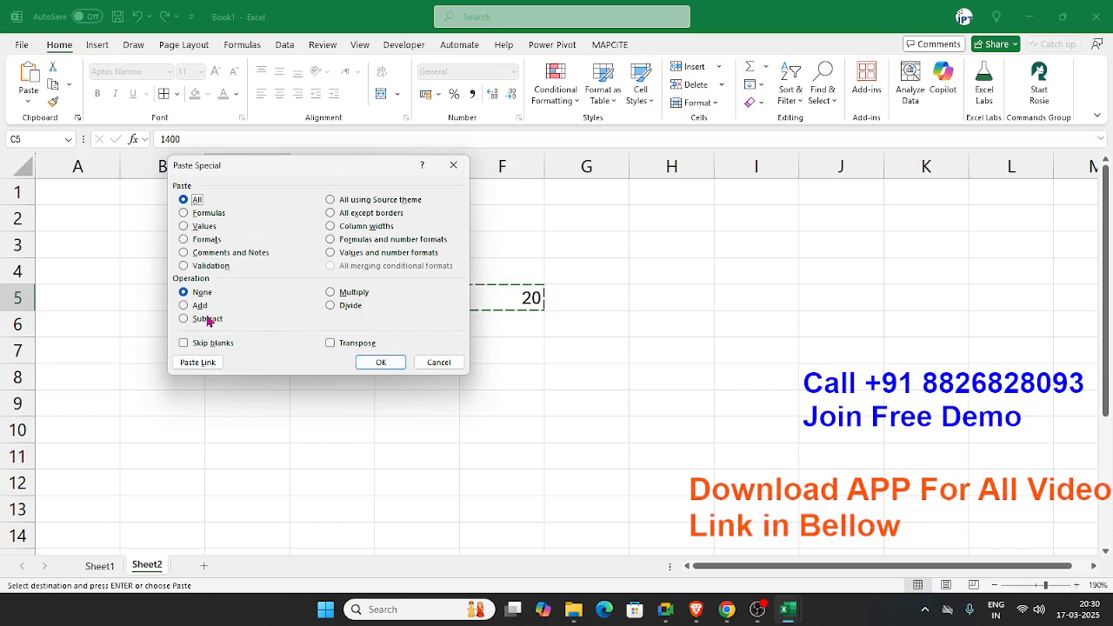
pyautogui.click(198, 305)
pyautogui.click(380, 363)
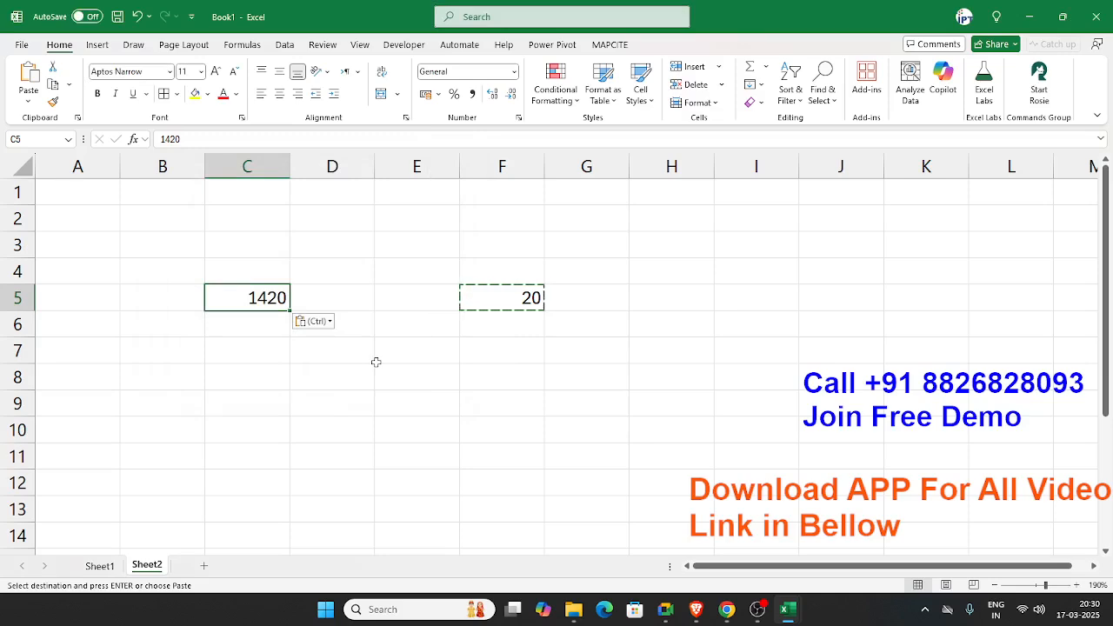
# Clear the contents of C4:F6 on Sheet2.
pyautogui.click(240, 243)
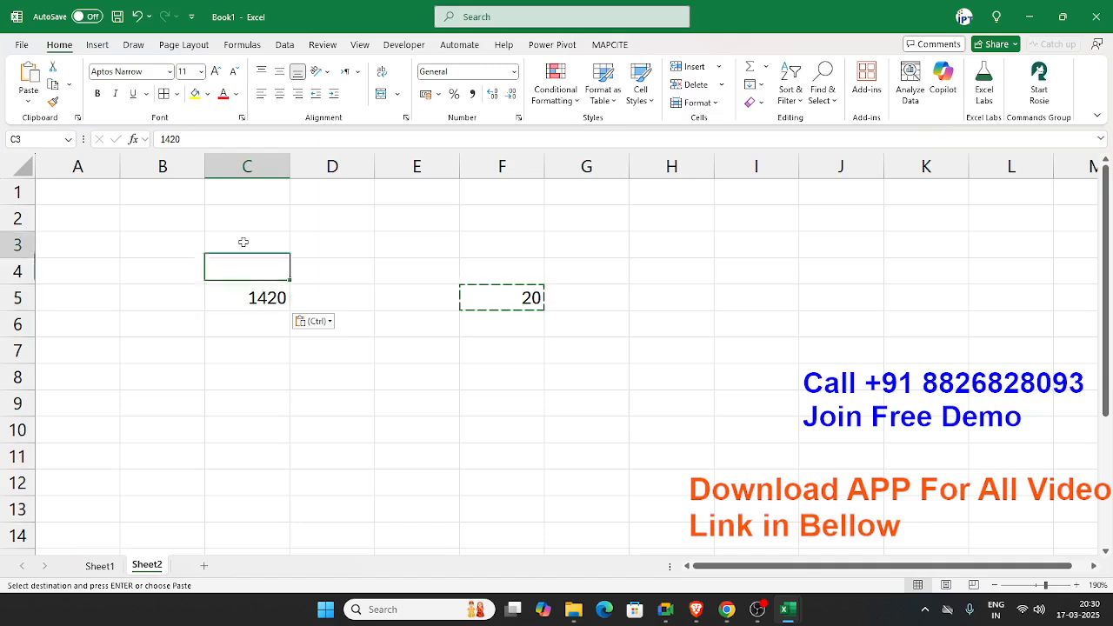
pyautogui.click(214, 273)
pyautogui.moveTo(214, 273); pyautogui.dragTo(526, 310)
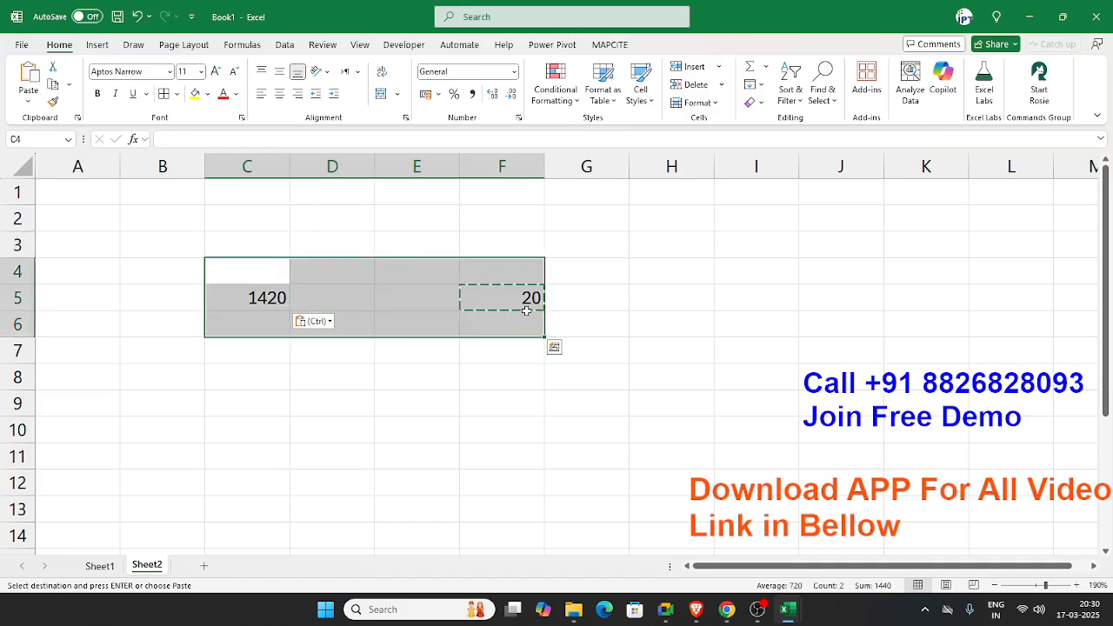
pyautogui.press('Delete')
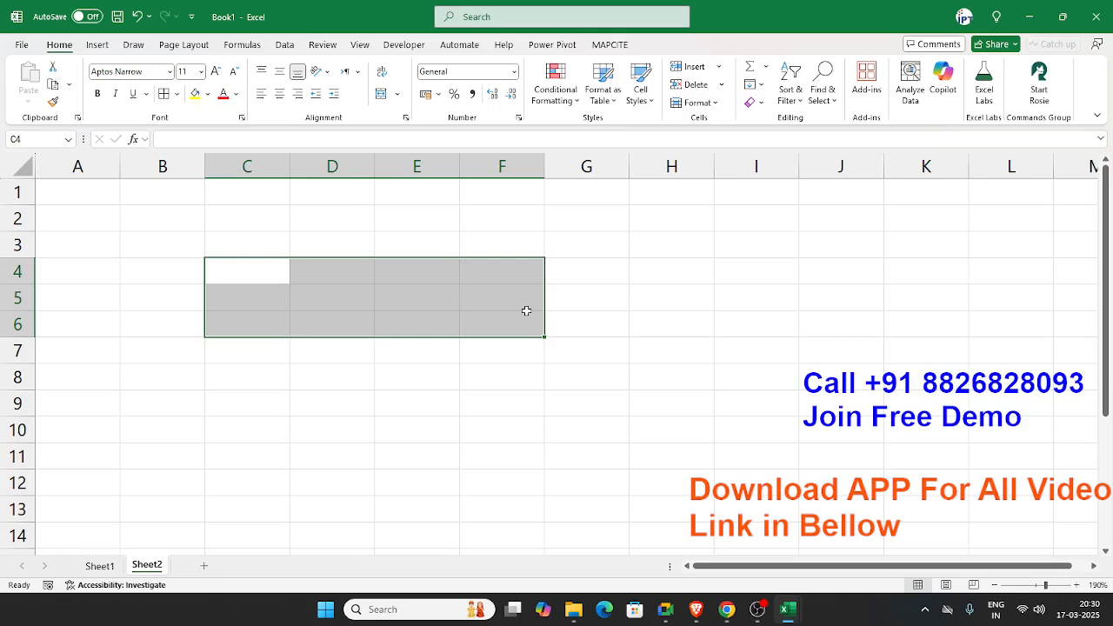
pyautogui.press('F6')
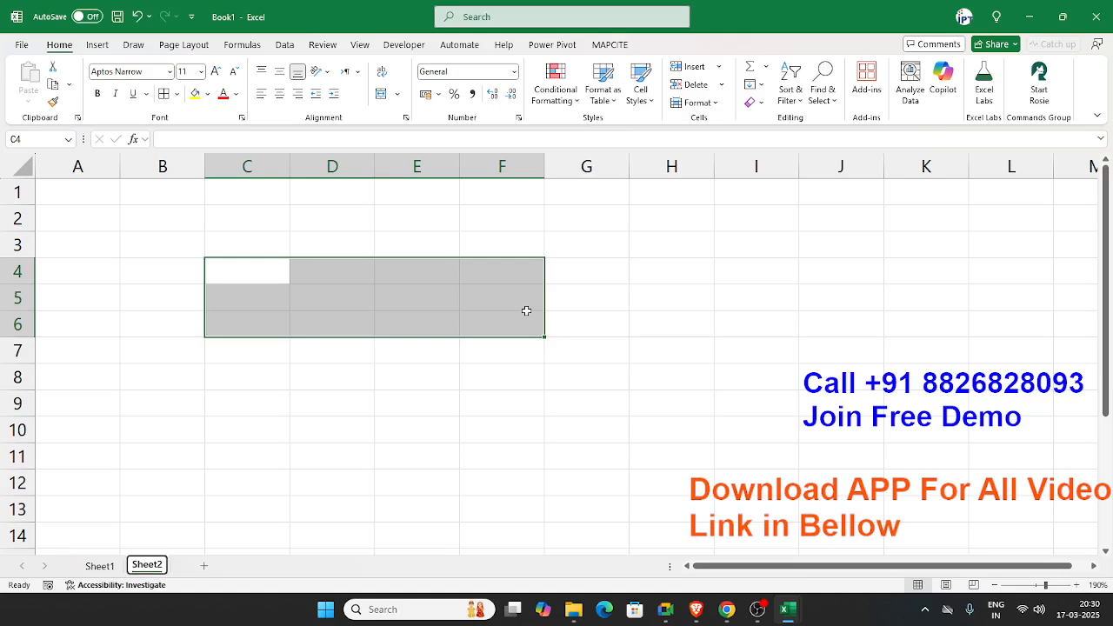